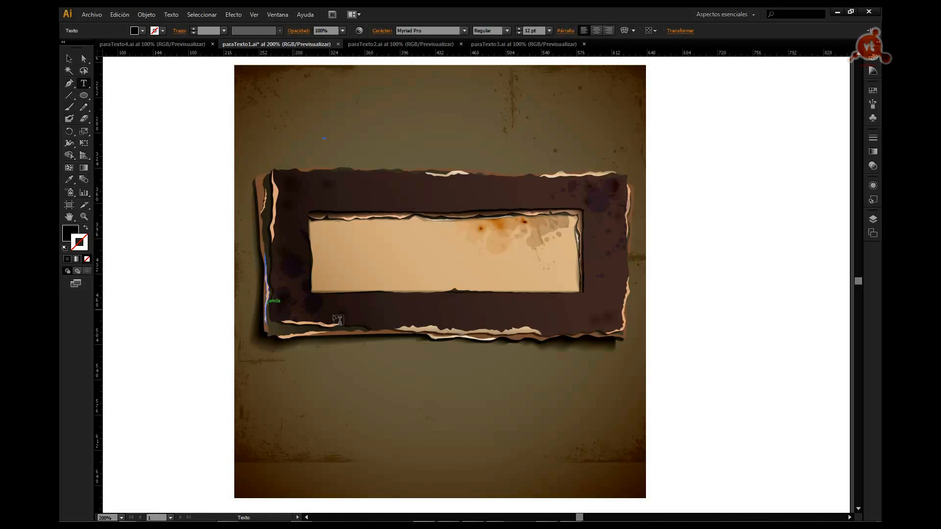
# - Add the text "Videotutoriales.com" above the torn frame and move it to the middle of the beige paper panel
pyautogui.click(323, 132)
pyautogui.write('Videotutorial')
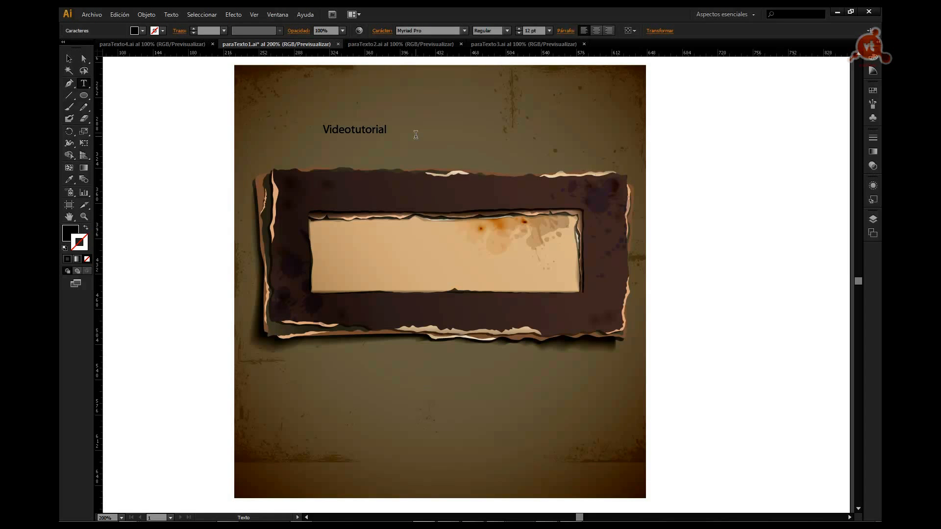
pyautogui.write('es.com')
pyautogui.click(68, 59)
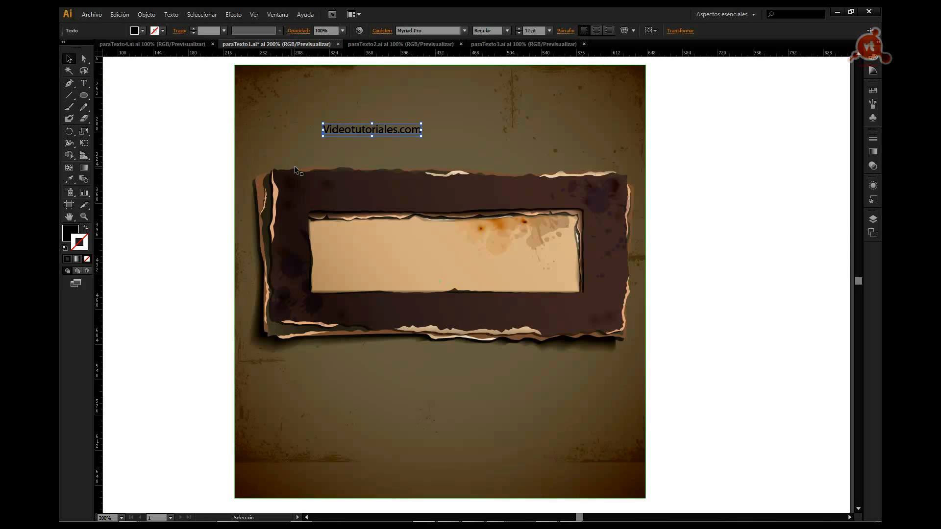
pyautogui.moveTo(397, 170); pyautogui.dragTo(416, 252)
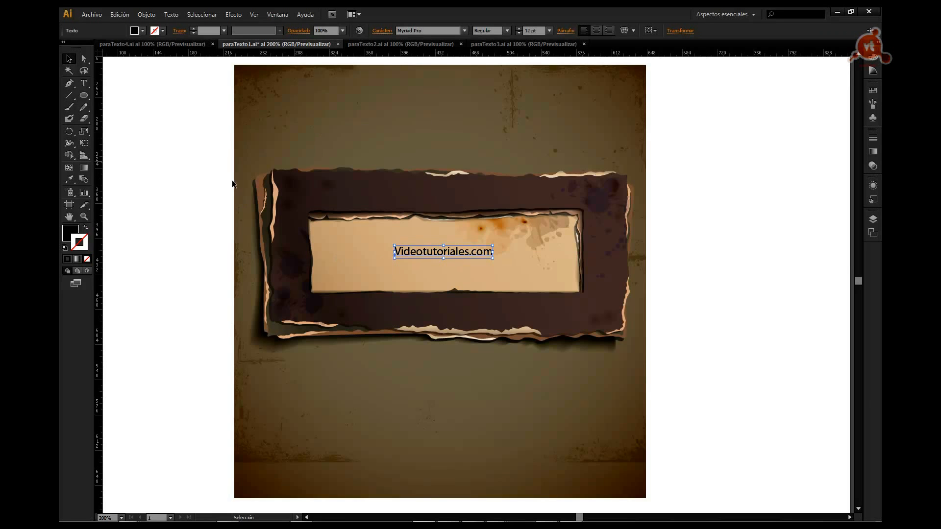
pyautogui.click(689, 238)
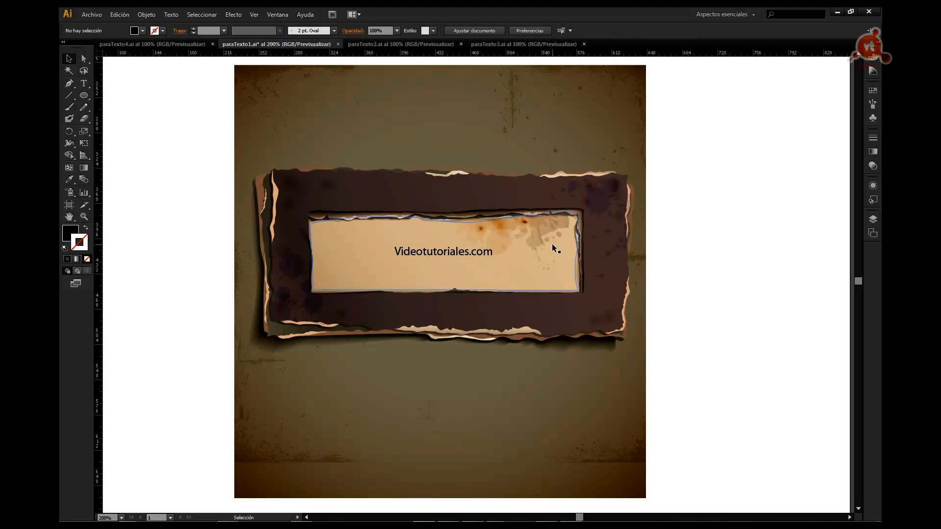
# - Select the entire Videotutoriales.com text and set its font to Bauhaus 93
pyautogui.click(426, 252)
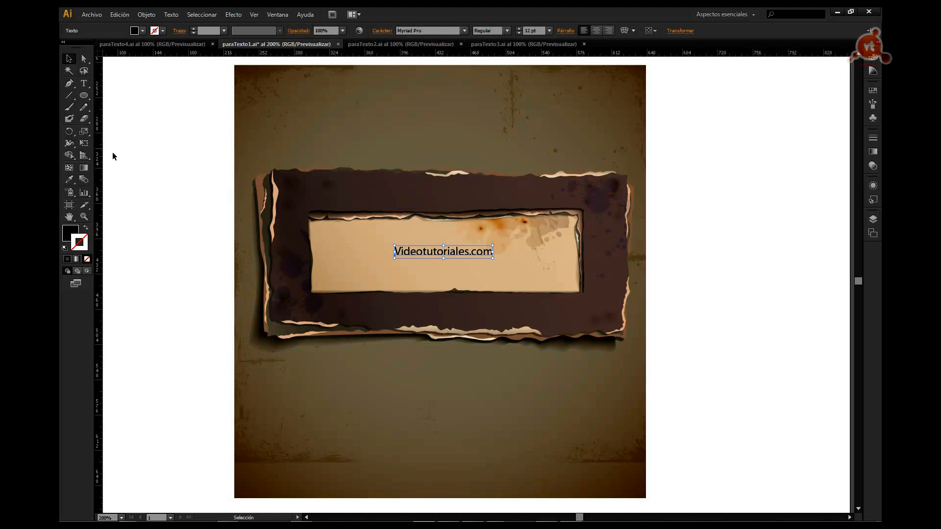
pyautogui.click(82, 86)
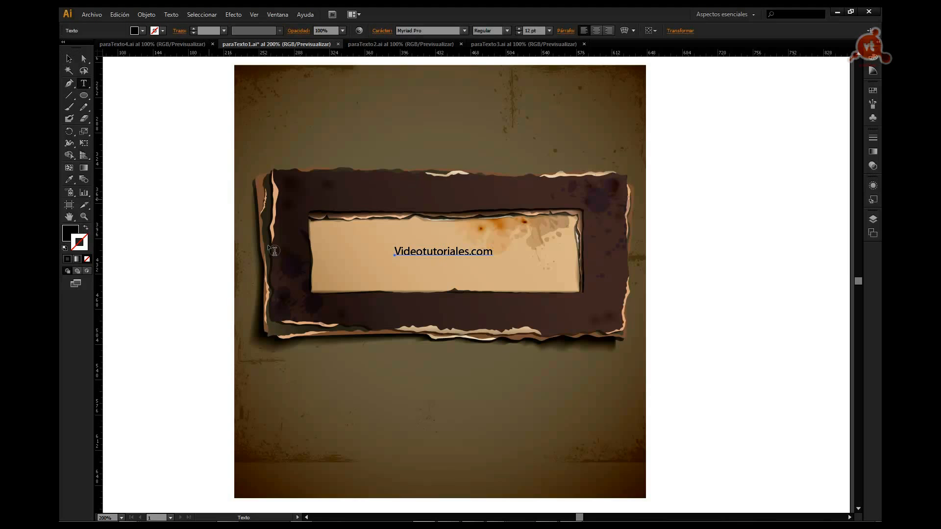
pyautogui.click(417, 251)
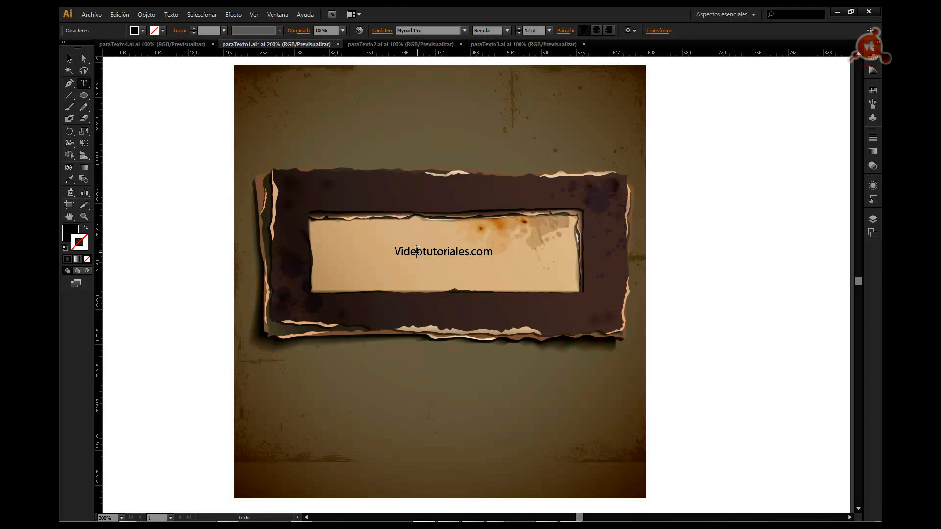
pyautogui.hotkey('ctrl', 'a')
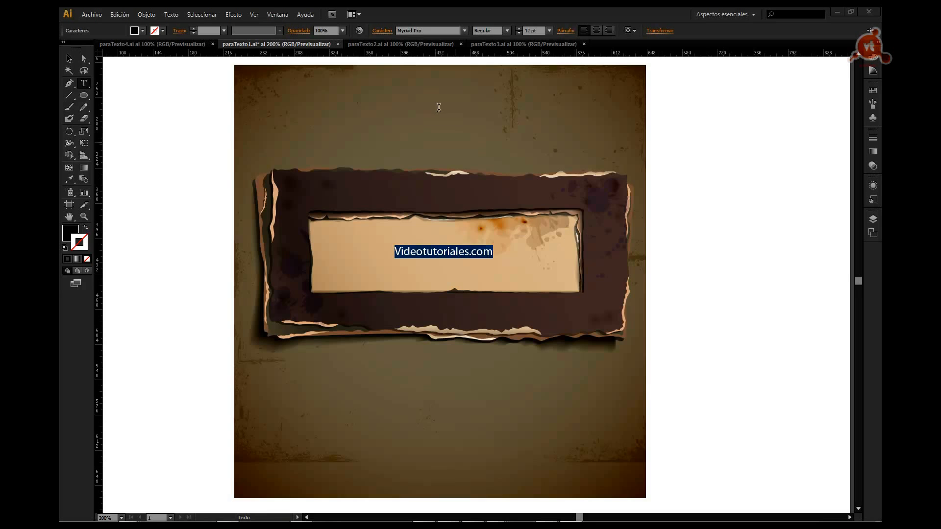
pyautogui.click(376, 31)
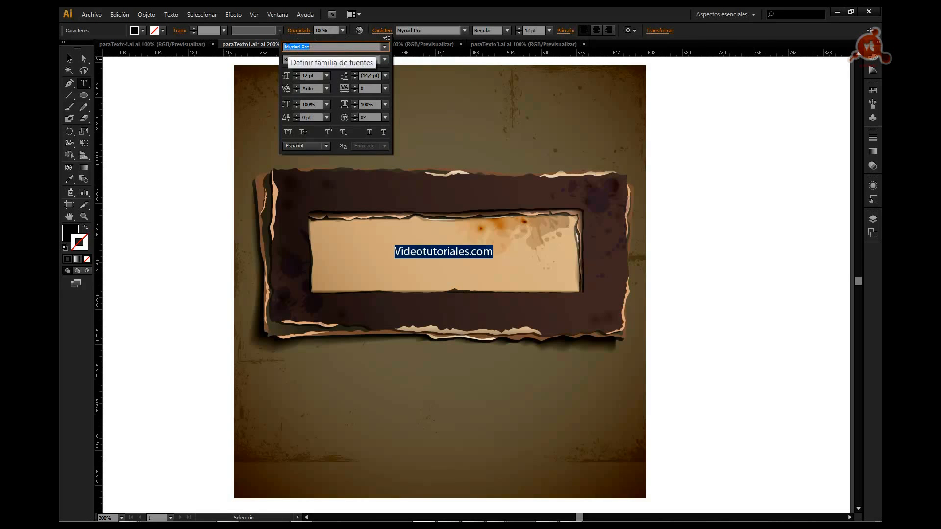
pyautogui.click(416, 13)
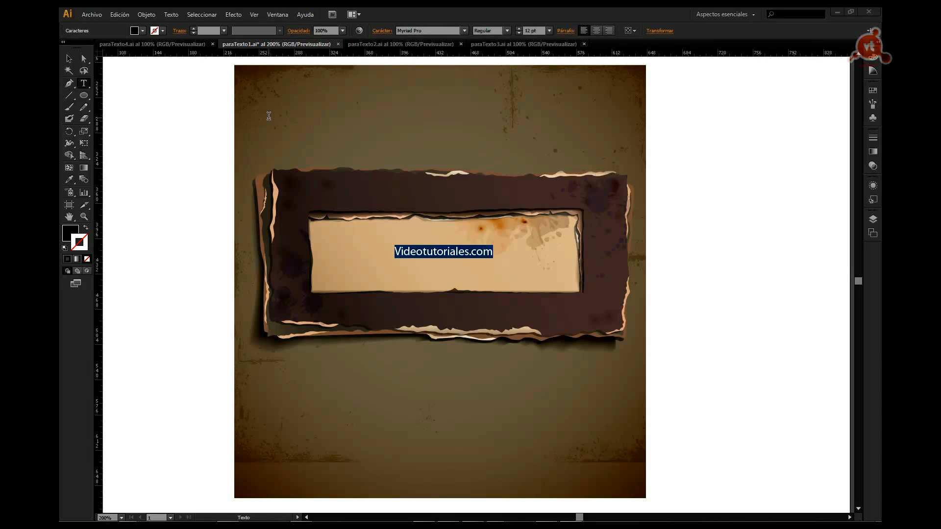
pyautogui.click(465, 31)
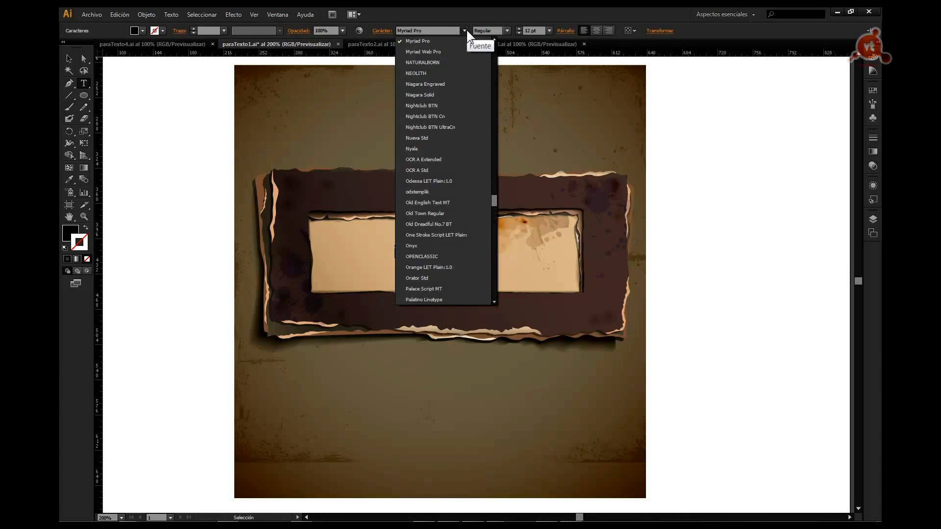
pyautogui.moveTo(496, 204); pyautogui.dragTo(496, 72)
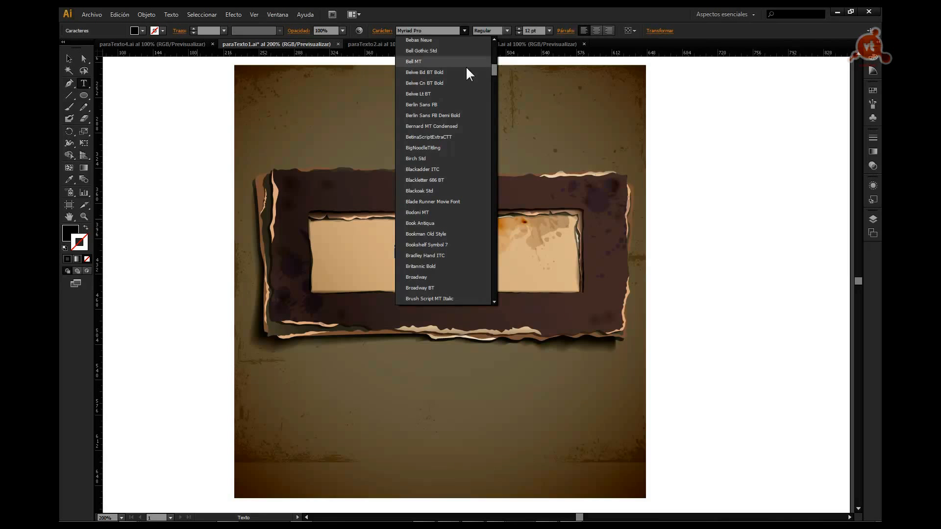
pyautogui.moveTo(492, 68); pyautogui.dragTo(495, 66)
pyautogui.click(431, 61)
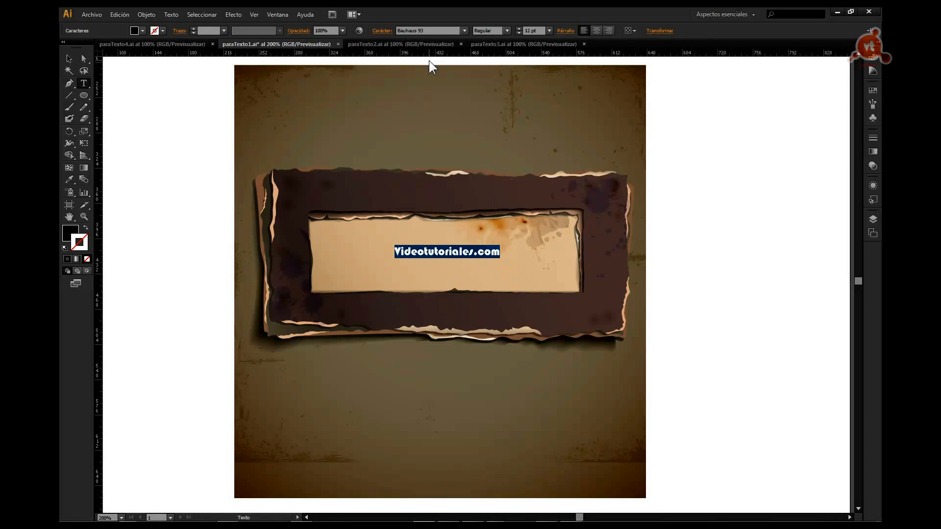
# - Set the Videotutoriales.com text size to 24 pt and re-centre the text on the beige panel
pyautogui.click(549, 31)
pyautogui.click(564, 161)
pyautogui.click(72, 60)
pyautogui.moveTo(442, 252); pyautogui.dragTo(391, 251)
pyautogui.click(218, 171)
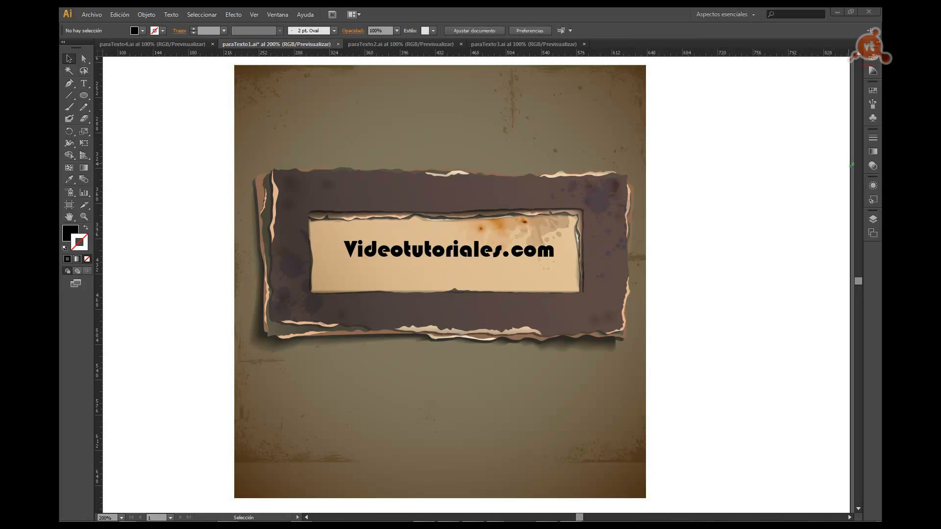
# - Set the current fill colour to a yellow swatch with nothing selected
pyautogui.click(70, 234)
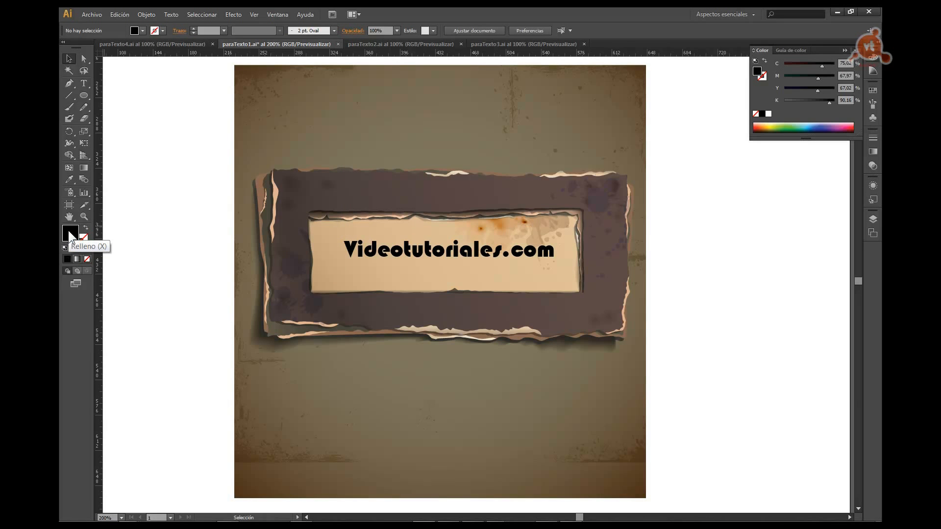
pyautogui.click(774, 126)
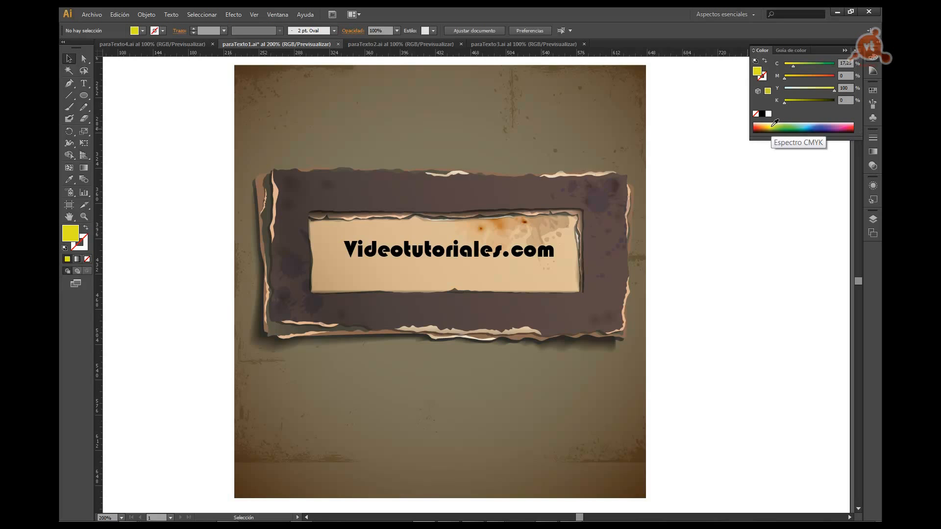
pyautogui.click(872, 89)
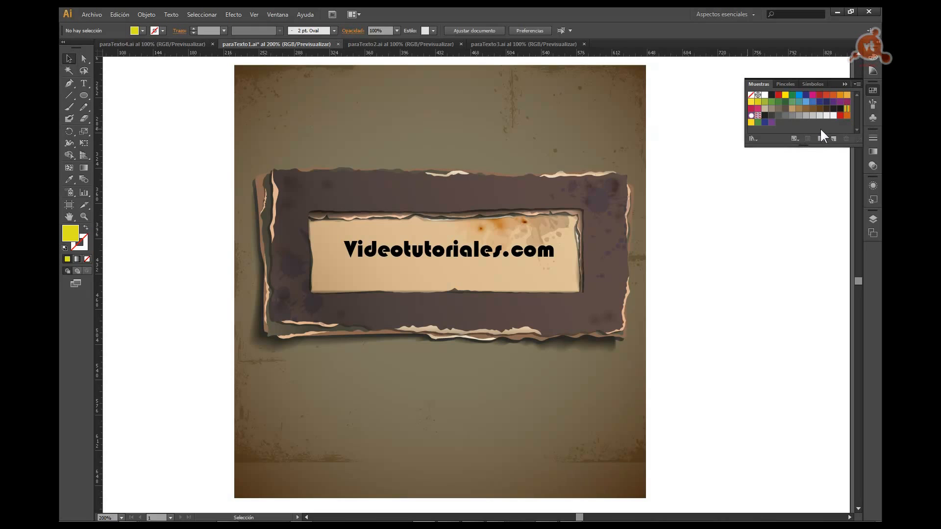
pyautogui.click(758, 102)
# - Select the whole Videotutoriales.com text and fill it with yellow
pyautogui.press('t')
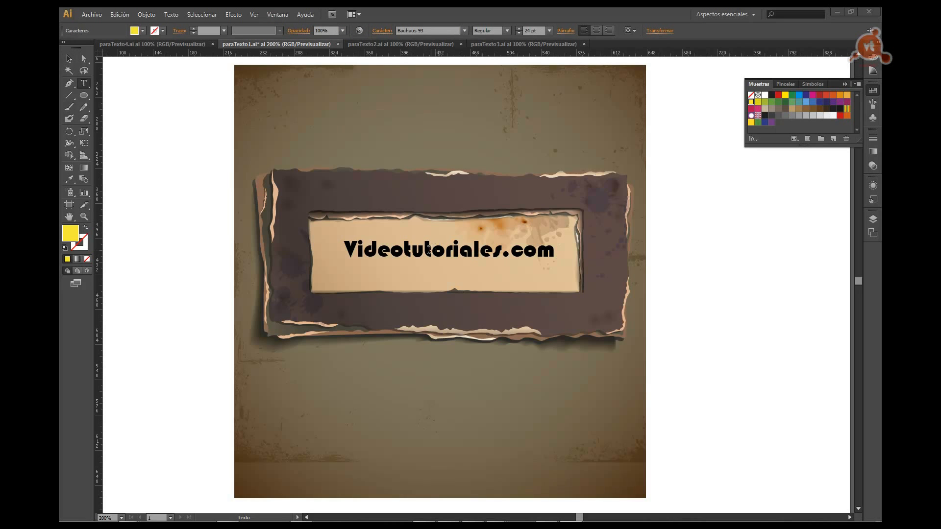
pyautogui.doubleClick(428, 250)
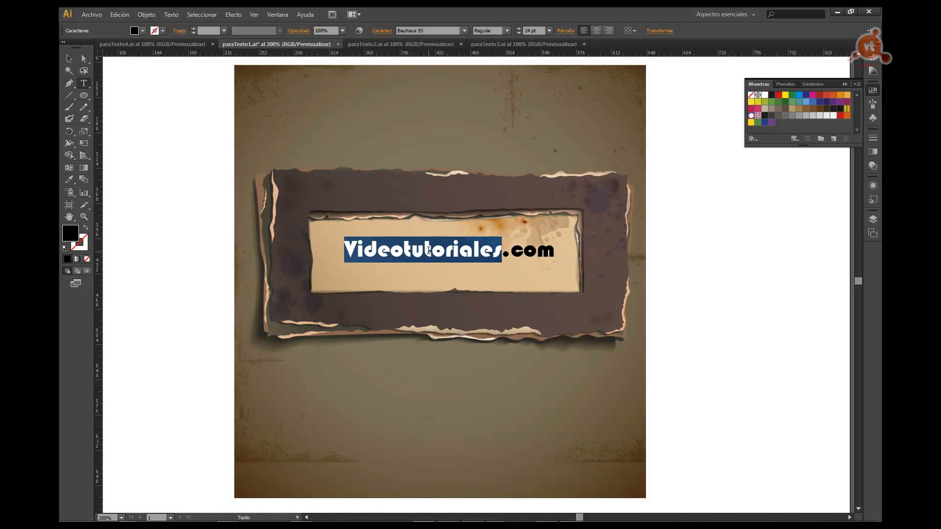
pyautogui.tripleClick(429, 250)
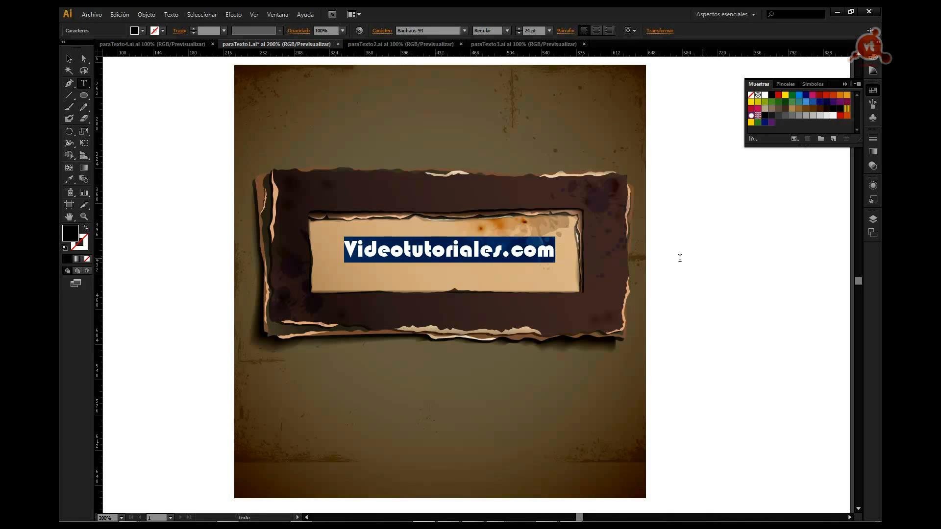
pyautogui.click(751, 103)
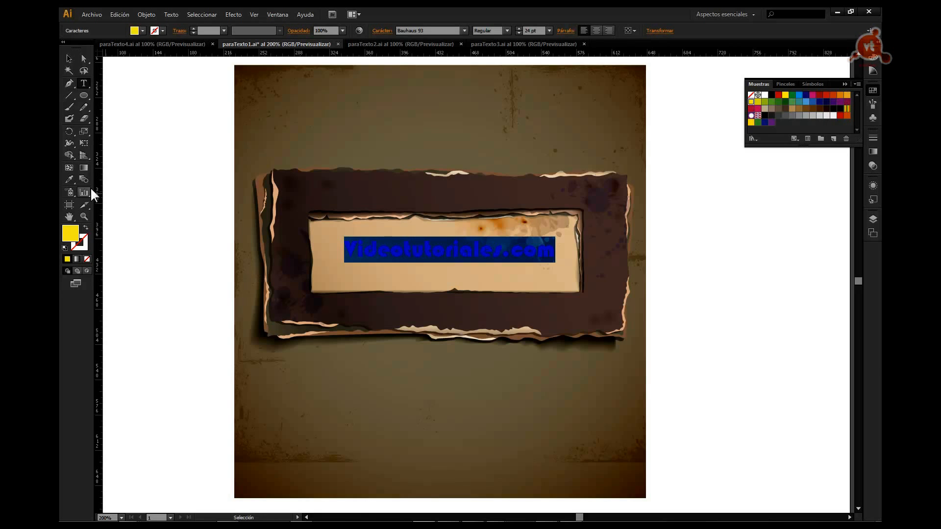
pyautogui.click(69, 58)
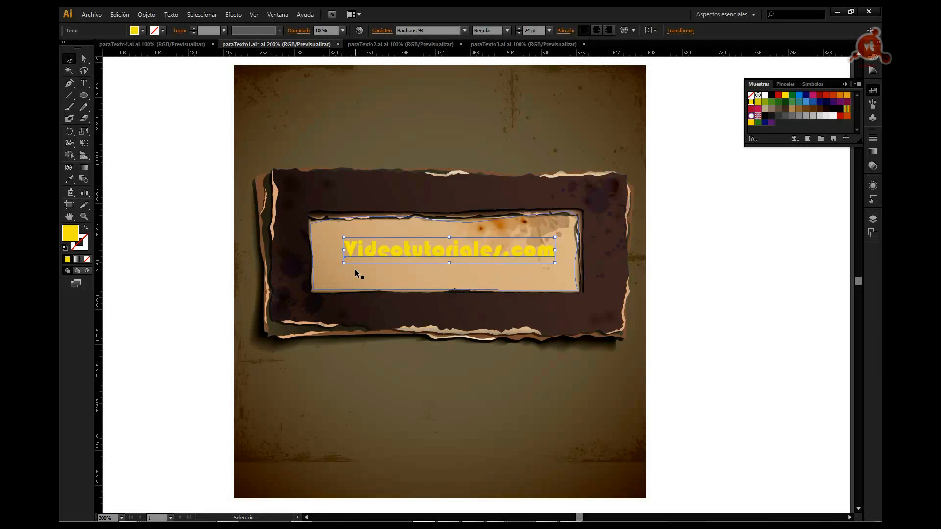
pyautogui.click(370, 280)
pyautogui.click(442, 409)
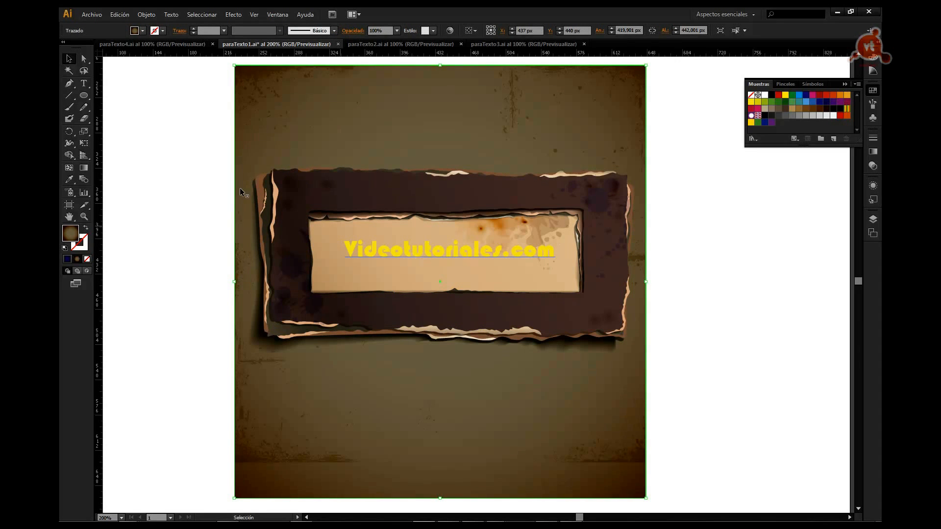
# - Recolour the whole Videotutoriales.com text with the dark blue swatch and deselect it
pyautogui.click(83, 83)
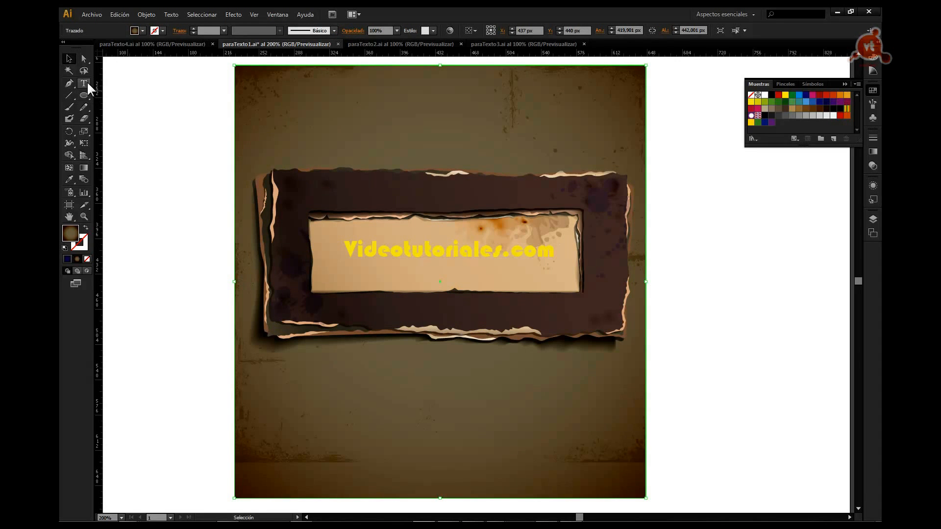
pyautogui.click(405, 250)
pyautogui.hotkey('ctrl', 'a')
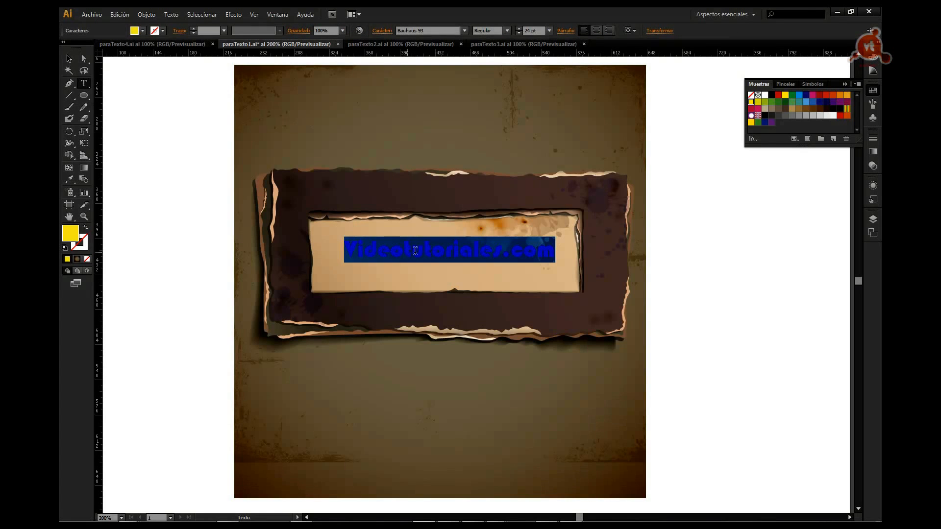
pyautogui.click(807, 97)
pyautogui.click(70, 59)
pyautogui.click(323, 127)
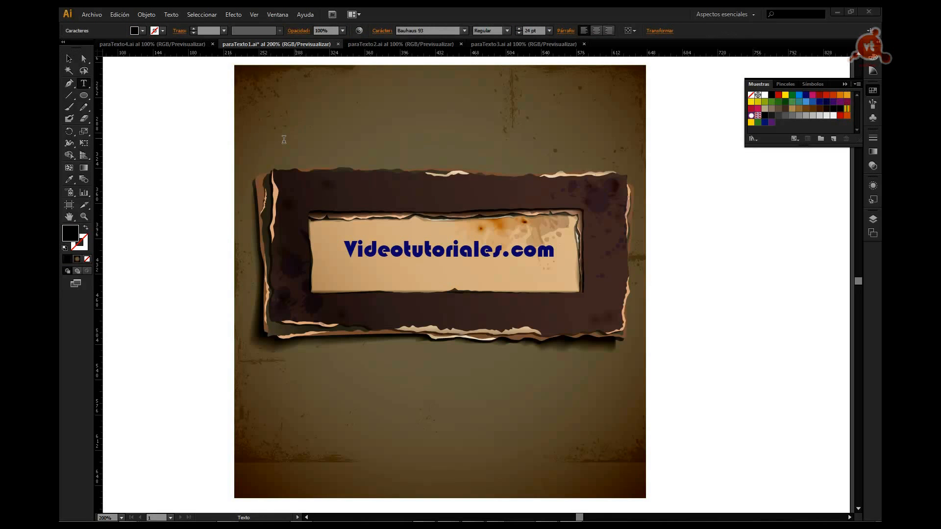
# - Add a second text reading "illasaron.com" on the background above the torn frame
pyautogui.click(84, 84)
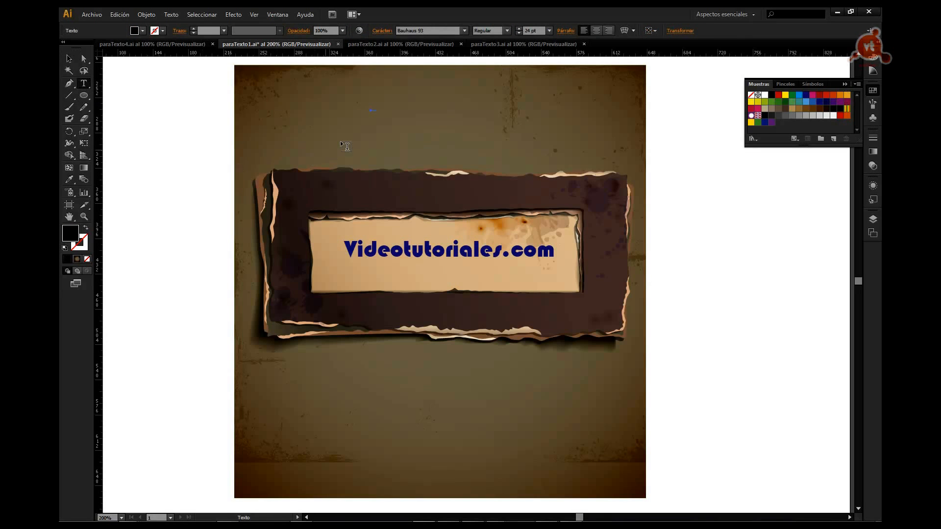
pyautogui.click(362, 129)
pyautogui.write('illasaron.com')
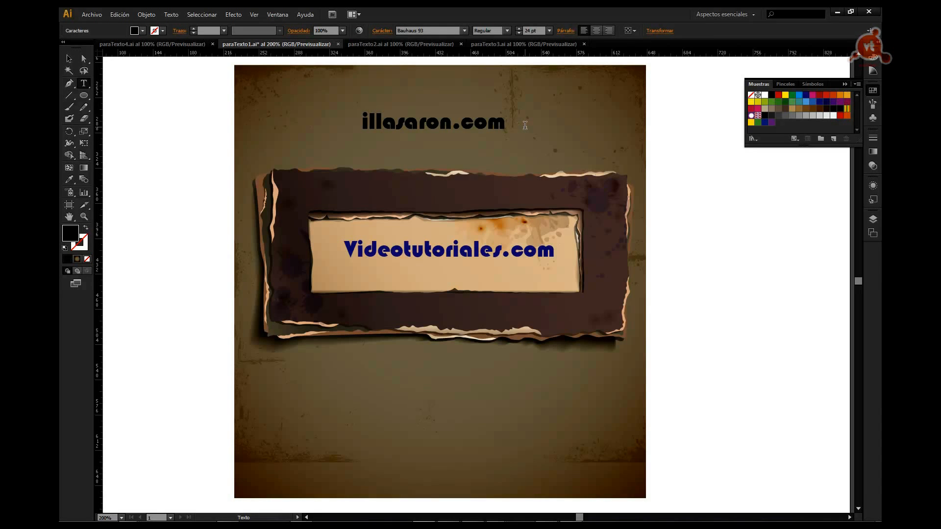
# - Set the whole illasaron.com text to the Broadway font and fill it with yellow
pyautogui.click(464, 31)
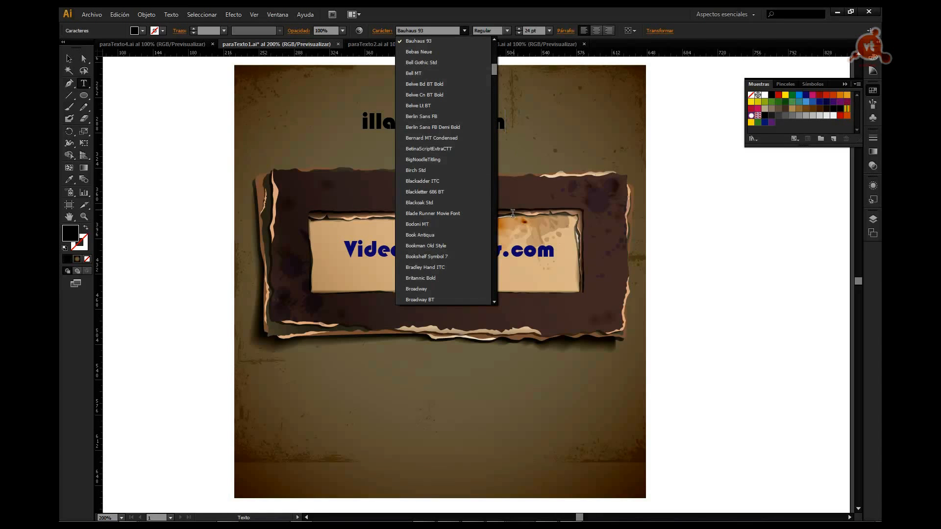
pyautogui.click(421, 289)
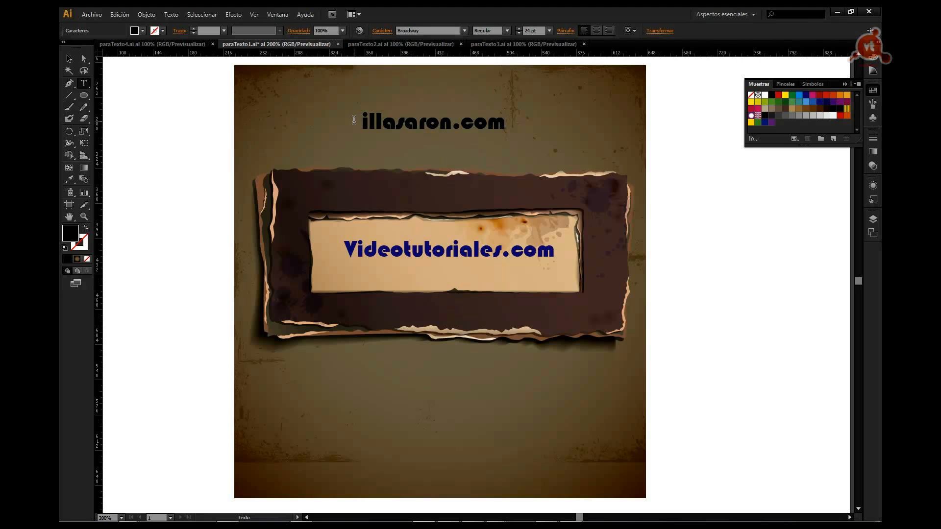
pyautogui.tripleClick(393, 127)
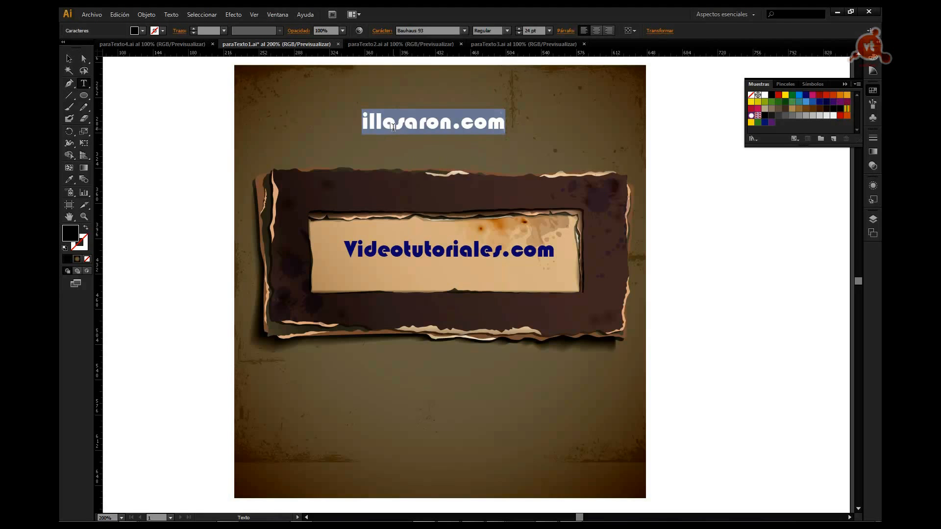
pyautogui.click(464, 30)
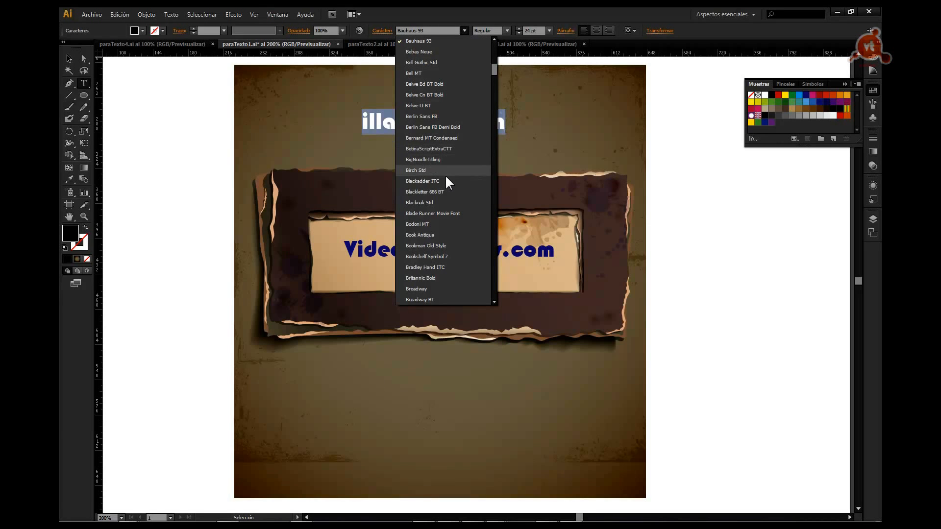
pyautogui.click(438, 289)
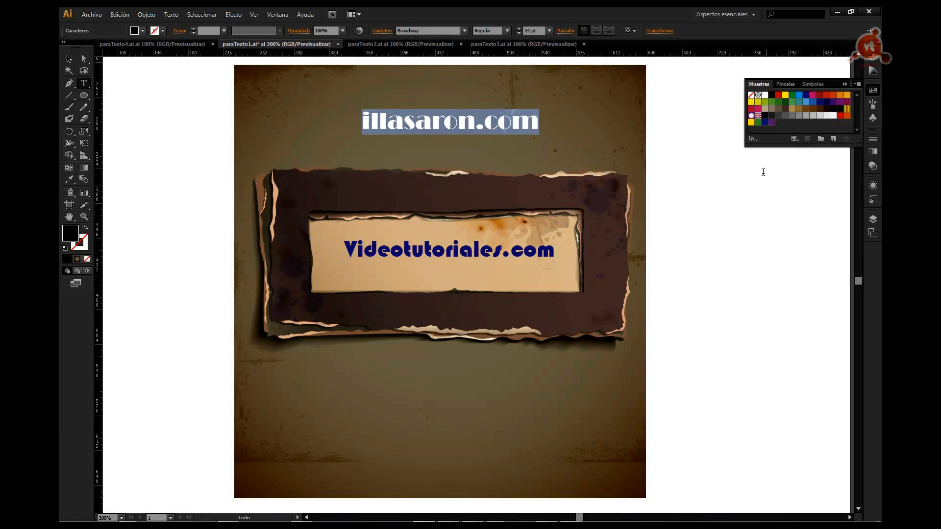
pyautogui.click(785, 95)
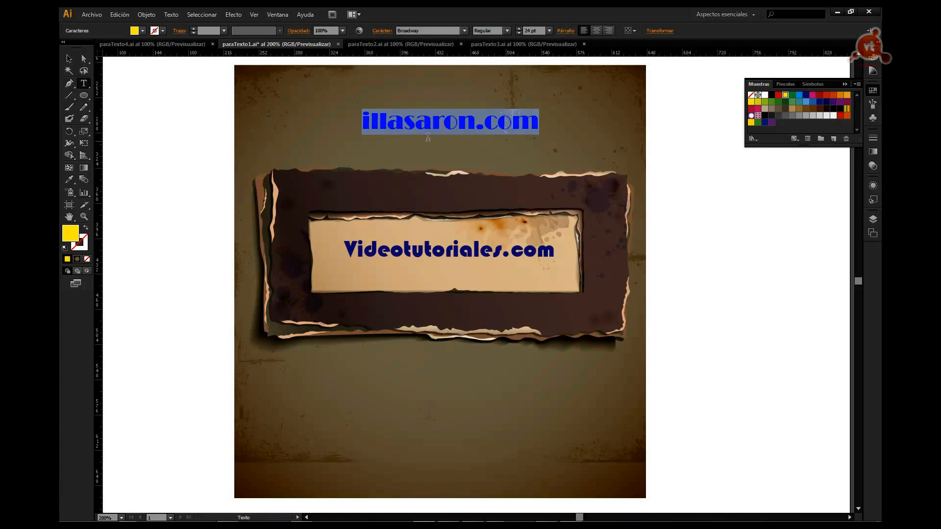
pyautogui.click(72, 57)
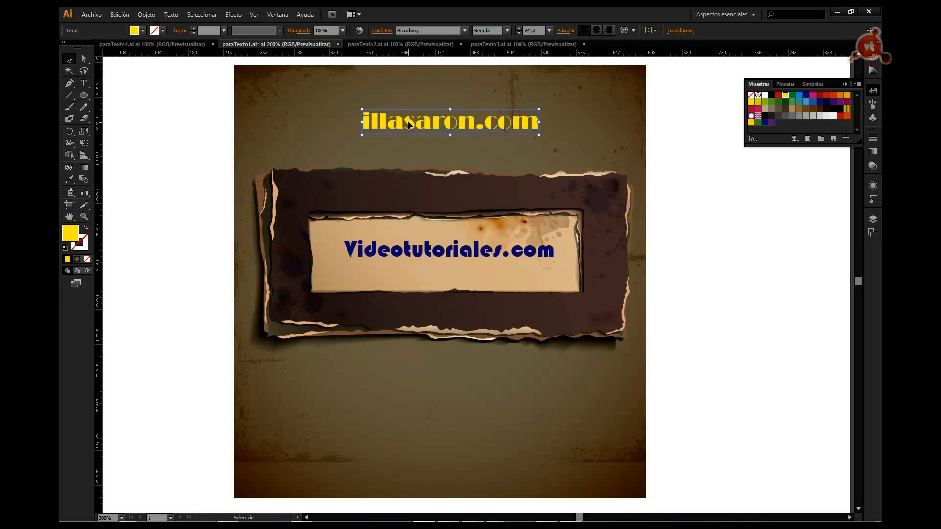
# - Move the illasaron.com text onto the frame's dark strip above the light paper and deselect it
pyautogui.moveTo(424, 121); pyautogui.dragTo(420, 199)
pyautogui.moveTo(316, 171); pyautogui.dragTo(316, 171)
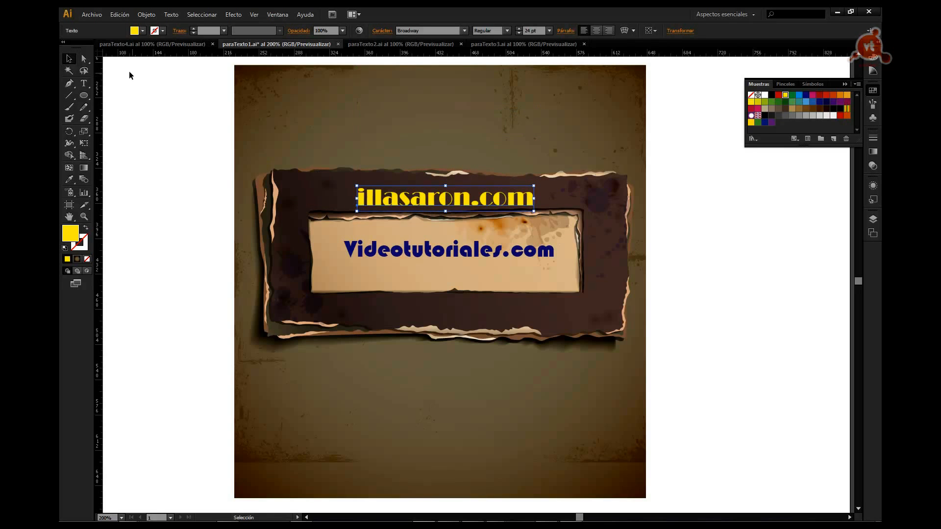
pyautogui.click(208, 155)
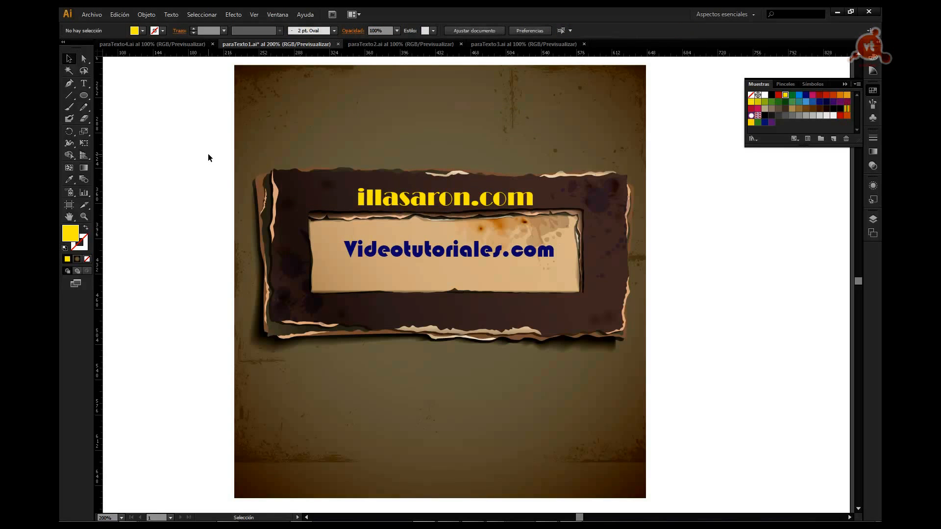
# - Add a third point text reading "Nuevo Curso Completo" on the background above the torn frame
pyautogui.press('t')
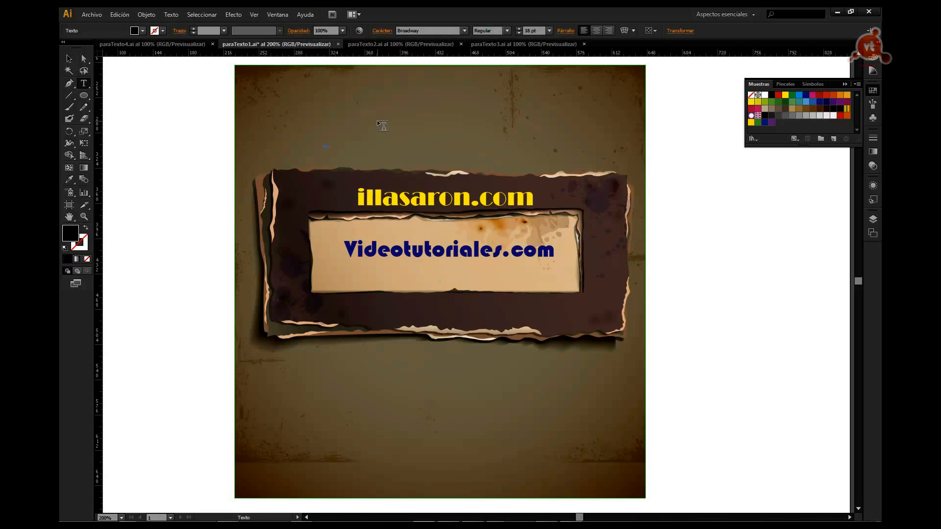
pyautogui.press('Escape')
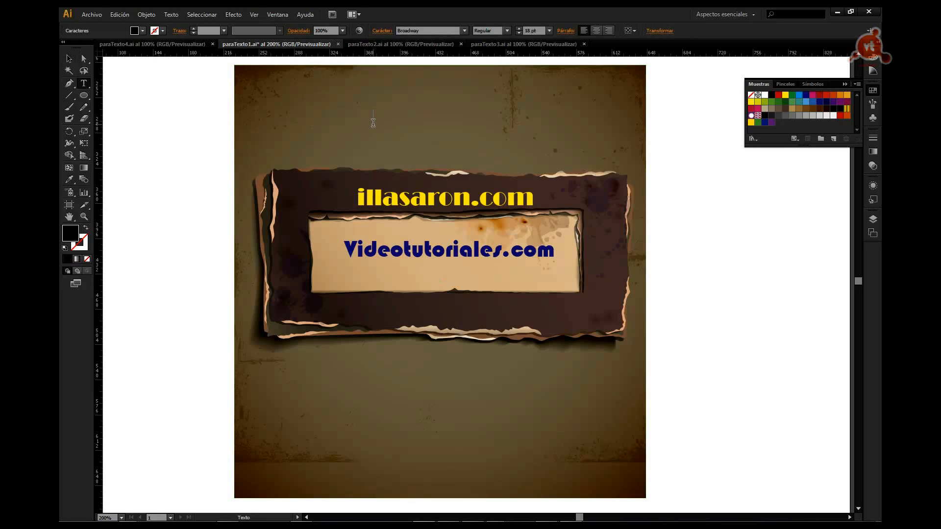
pyautogui.click(405, 118)
pyautogui.write('Nuevo Curso Completo')
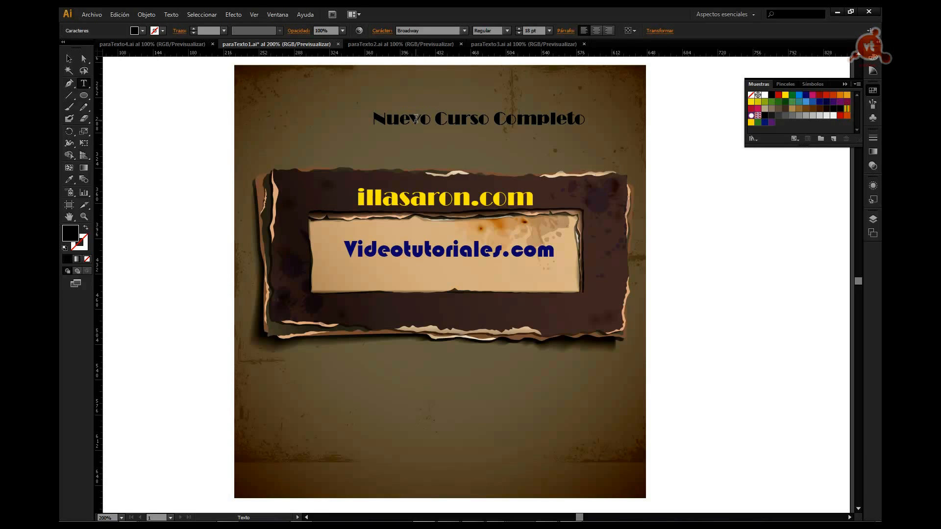
# - Set the whole "Nuevo Curso Completo" text to the BetinaScriptExtraCTT font
pyautogui.hotkey('ctrl', 'a')
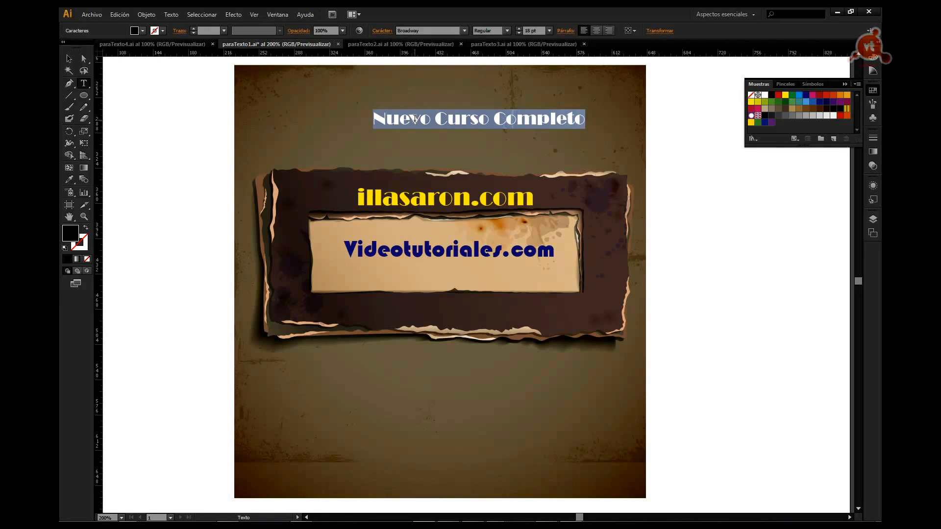
pyautogui.click(465, 30)
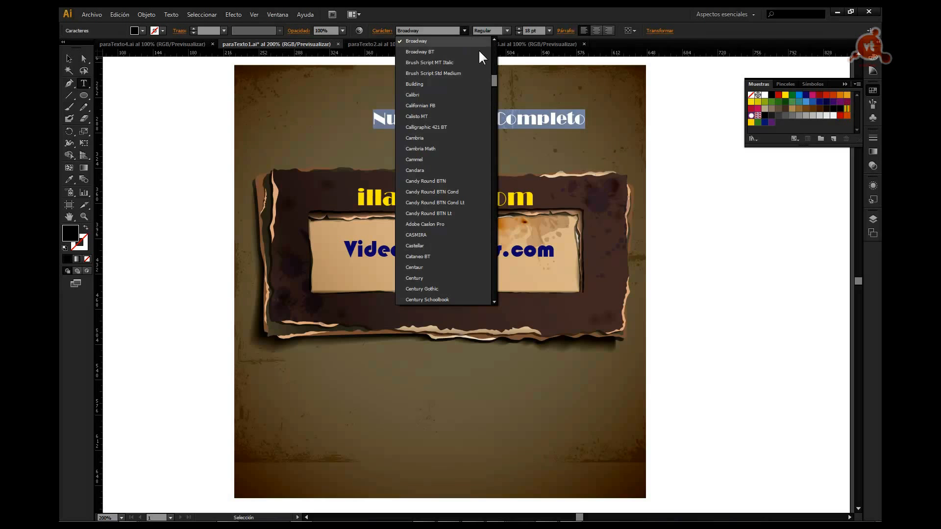
pyautogui.moveTo(493, 80); pyautogui.dragTo(496, 70)
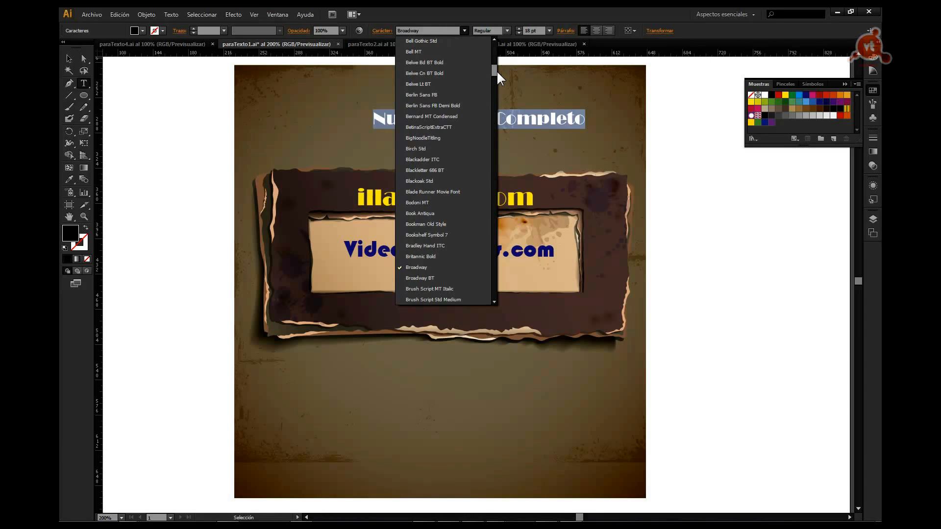
pyautogui.click(423, 128)
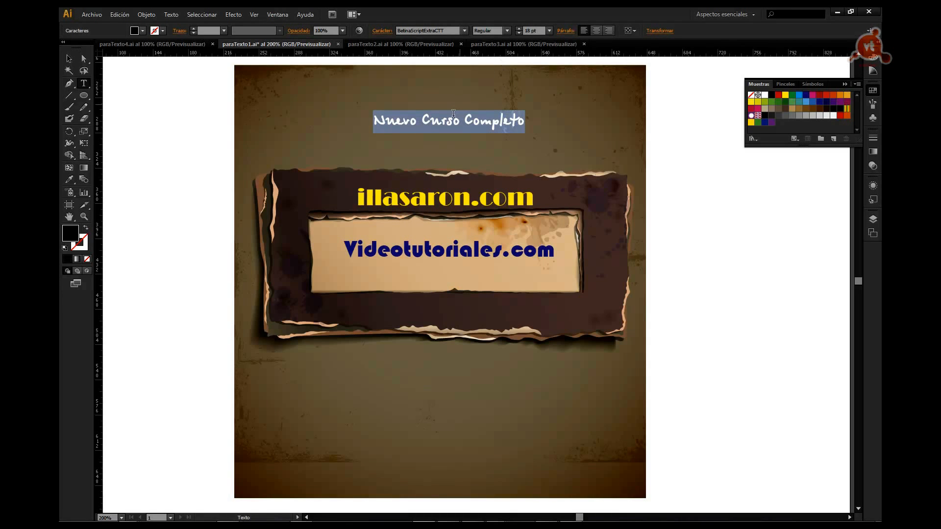
# - Break the "Nuevo Curso Completo" text into two lines, with "Completo" on the second line
pyautogui.click(69, 62)
pyautogui.click(470, 123)
pyautogui.doubleClick(468, 123)
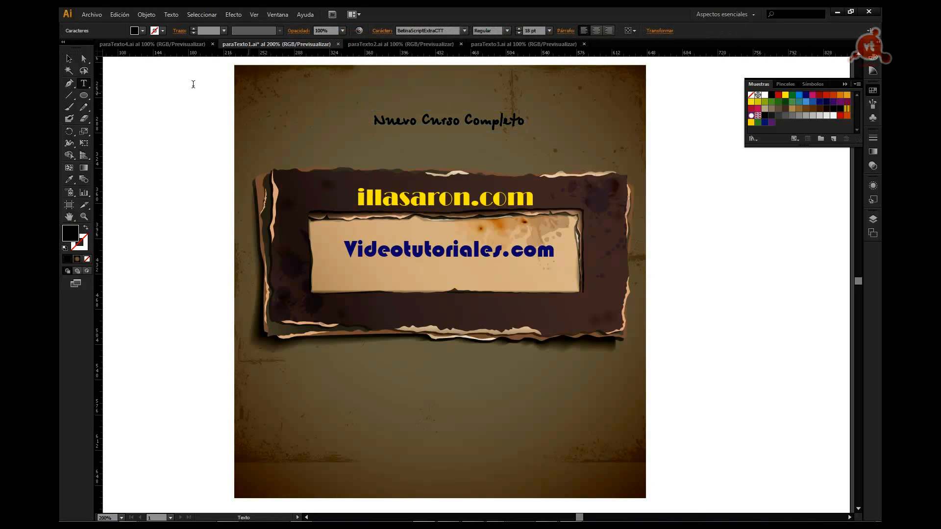
pyautogui.click(81, 84)
pyautogui.press('BackSpace')
pyautogui.press('Return')
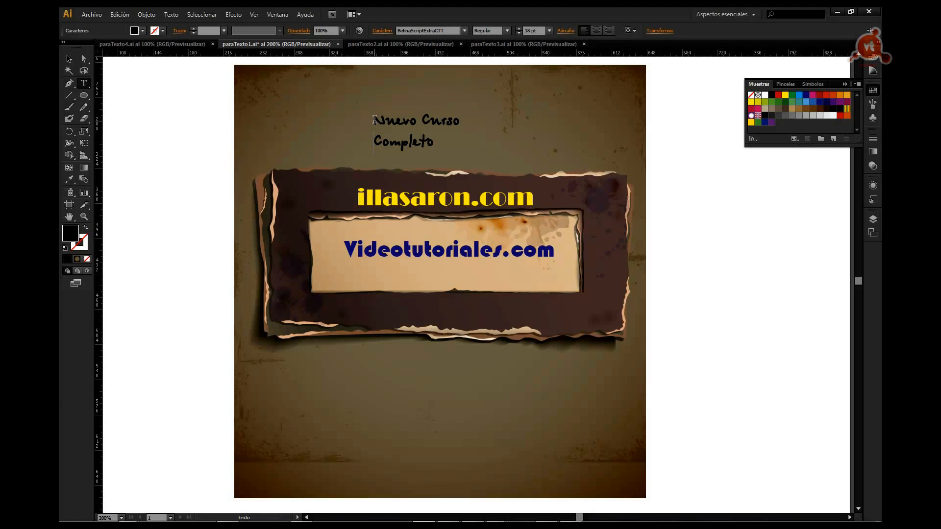
# - Centre-align the two-line "Nuevo Curso Completo" text and move it onto the frame's dark strip below the light paper
pyautogui.moveTo(375, 120); pyautogui.dragTo(447, 145)
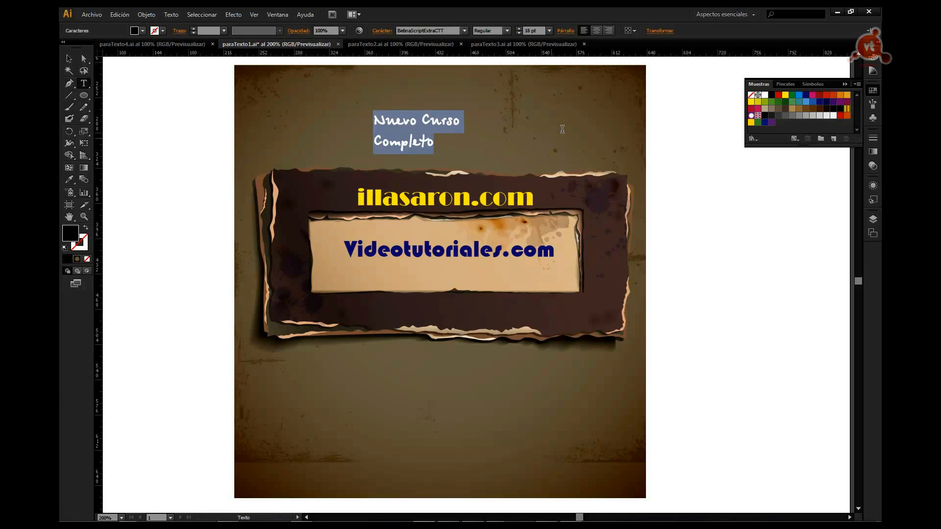
pyautogui.click(597, 31)
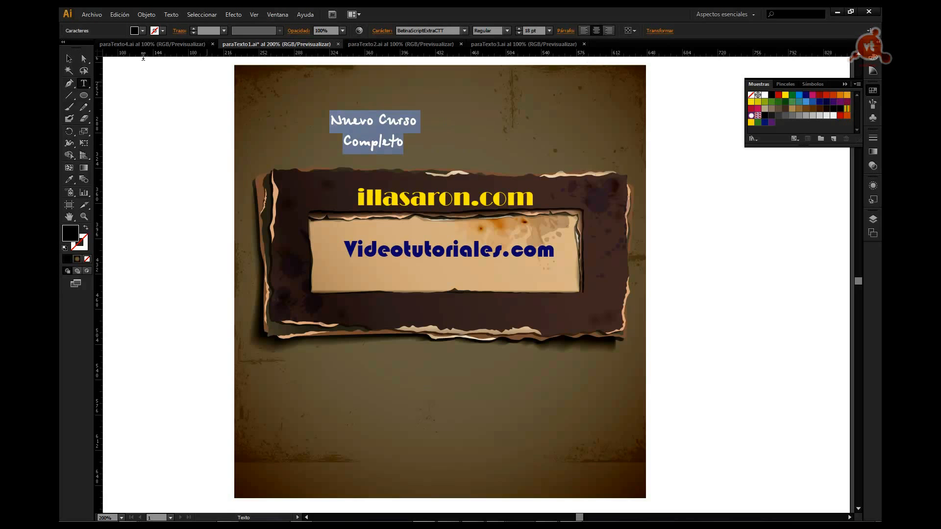
pyautogui.click(69, 59)
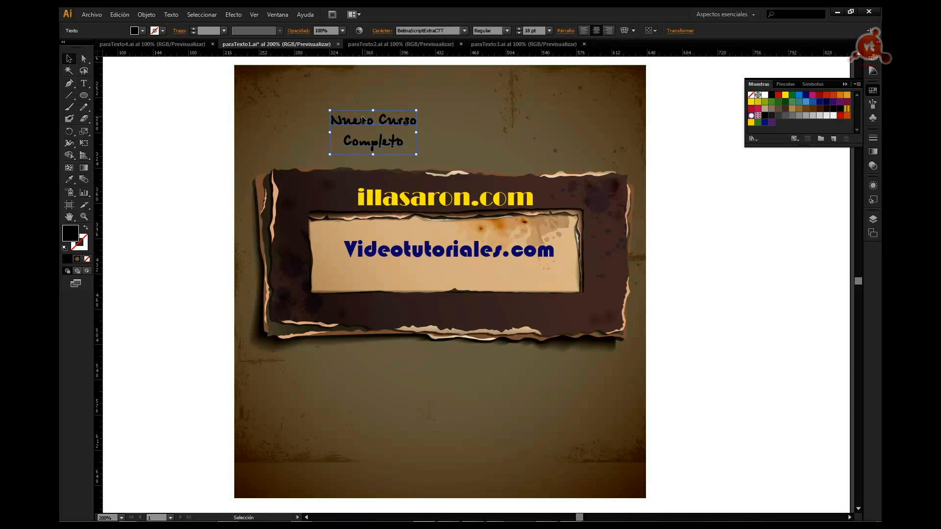
pyautogui.moveTo(360, 141); pyautogui.dragTo(427, 303)
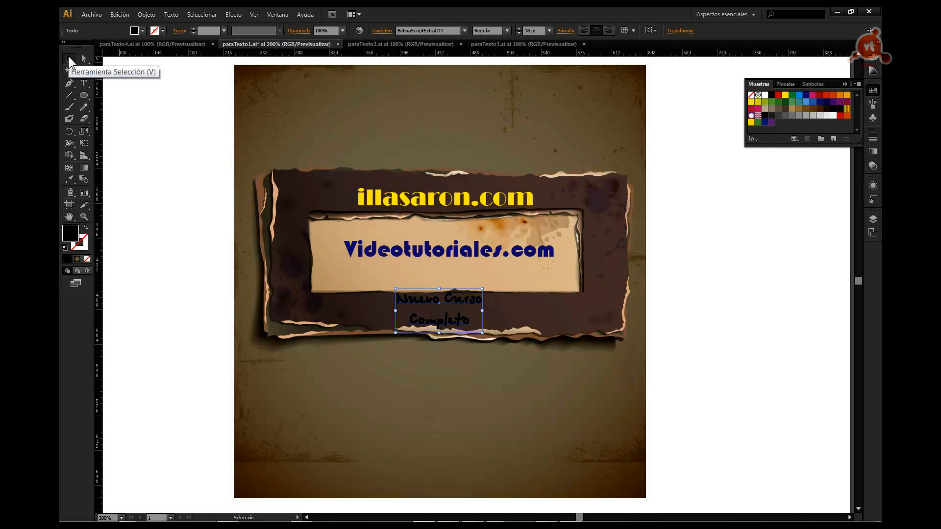
pyautogui.click(165, 184)
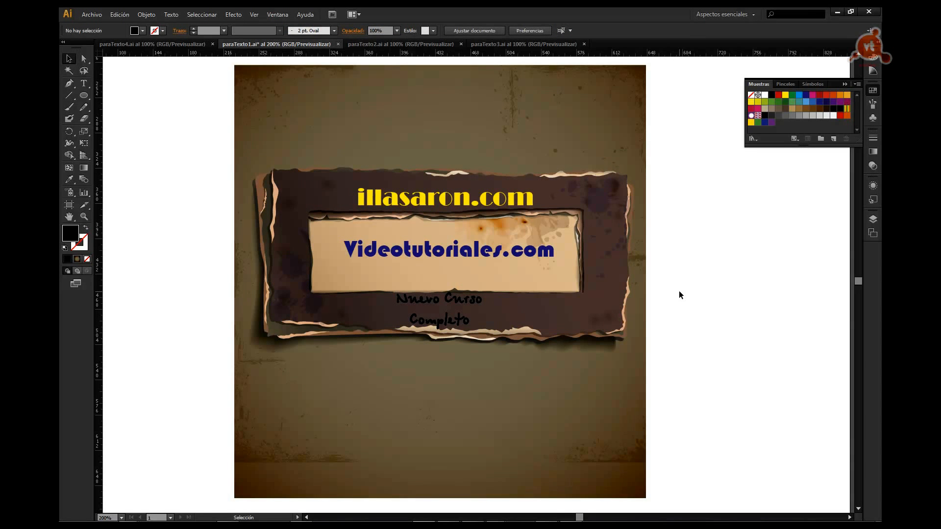
# - Look over the character and paragraph options of the "Nuevo Curso Completo" text and fill the whole text with yellow
pyautogui.press('t')
pyautogui.click(397, 302)
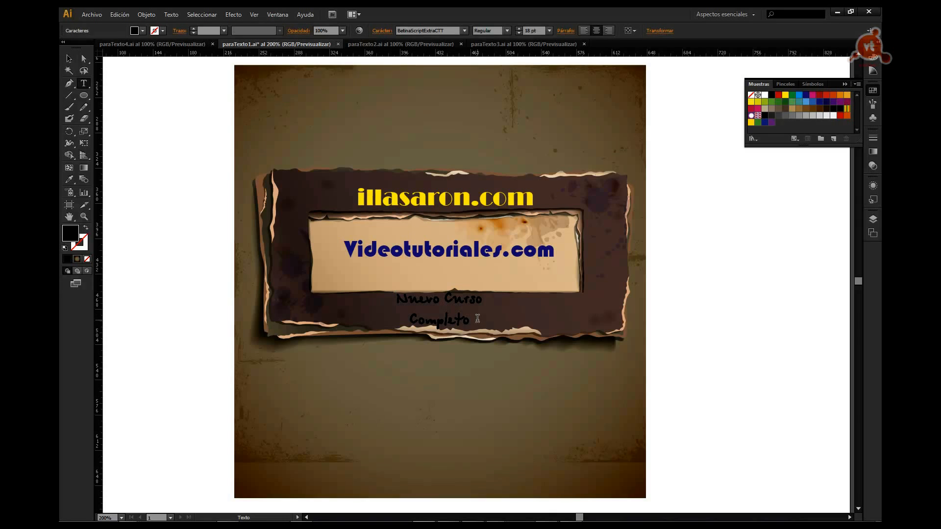
pyautogui.moveTo(473, 319); pyautogui.dragTo(396, 298)
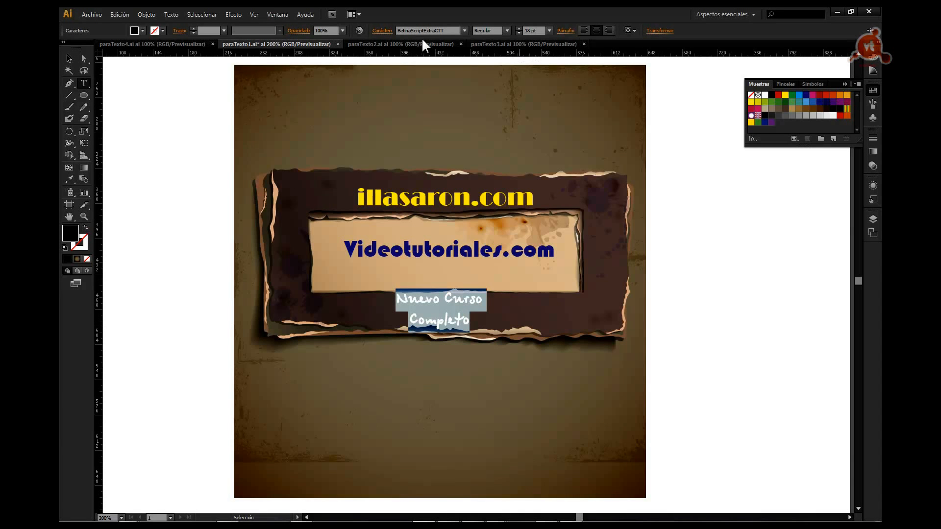
pyautogui.click(382, 32)
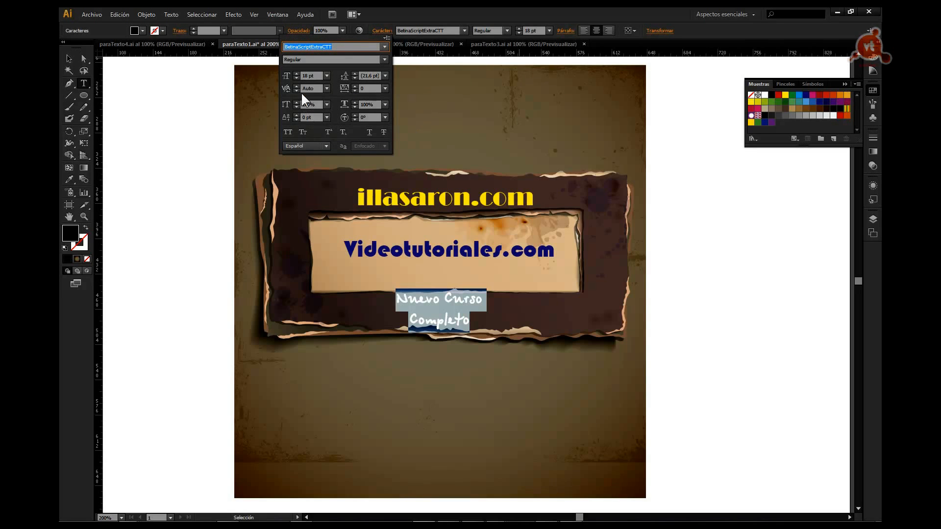
pyautogui.click(567, 31)
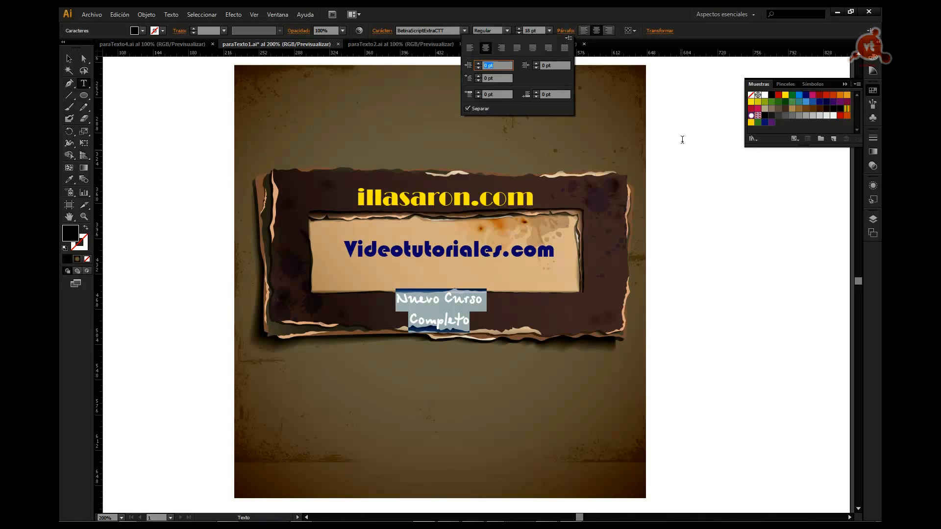
pyautogui.click(682, 103)
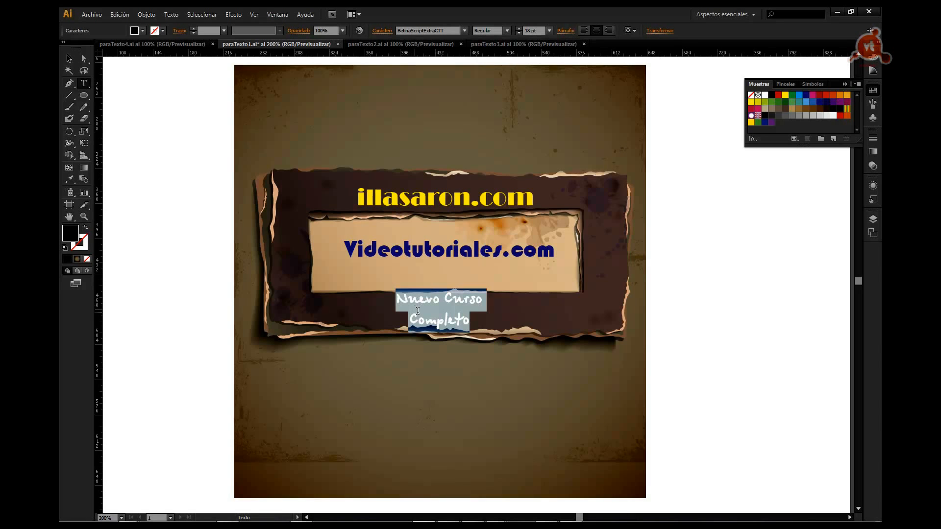
pyautogui.click(751, 102)
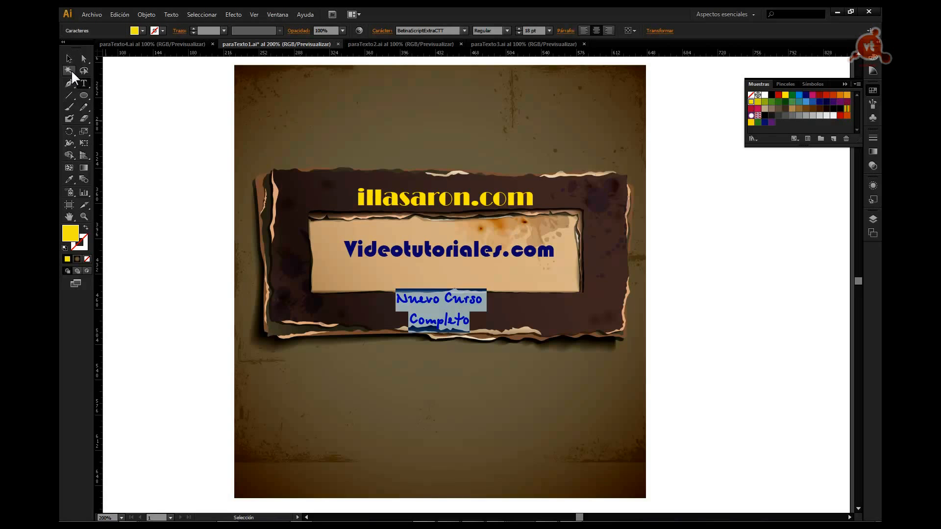
pyautogui.click(69, 59)
pyautogui.click(162, 189)
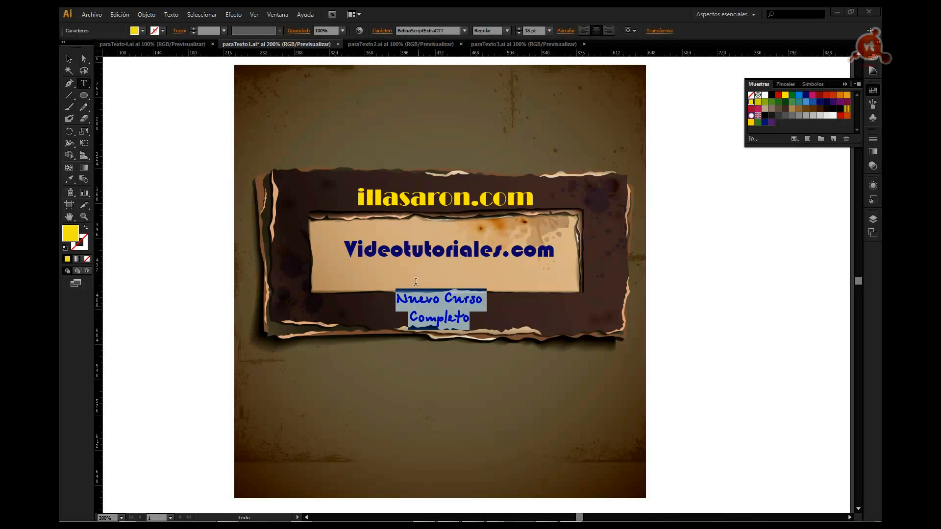
# - Set the leading of the "Nuevo Curso Completo" text to 14 pt and leave text editing with the object selected
pyautogui.click(380, 31)
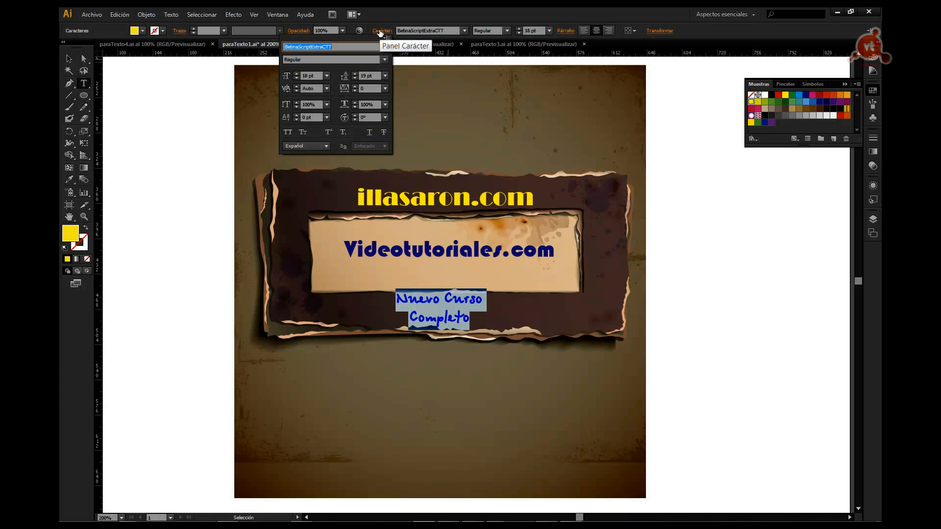
pyautogui.click(355, 79)
pyautogui.click(355, 78)
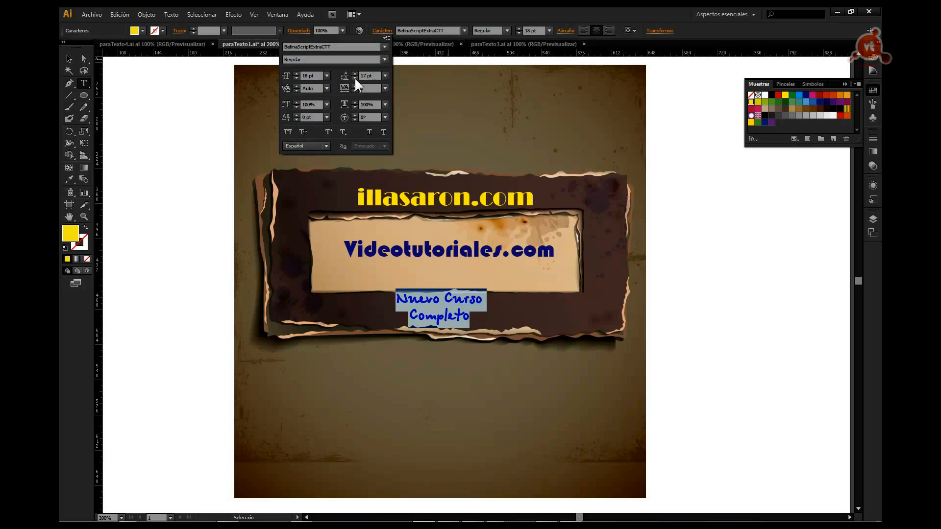
pyautogui.click(354, 79)
pyautogui.click(355, 78)
pyautogui.click(355, 78)
pyautogui.click(355, 78)
pyautogui.click(356, 74)
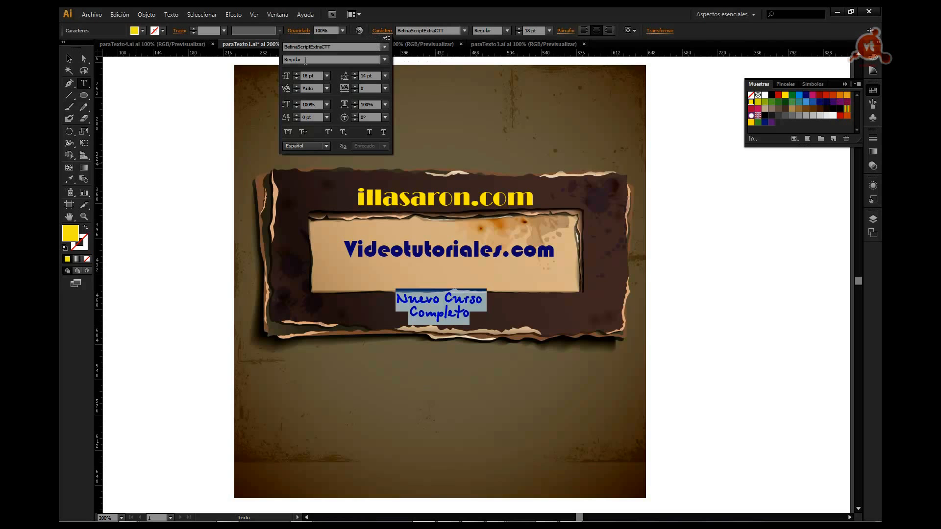
pyautogui.click(72, 61)
pyautogui.click(383, 376)
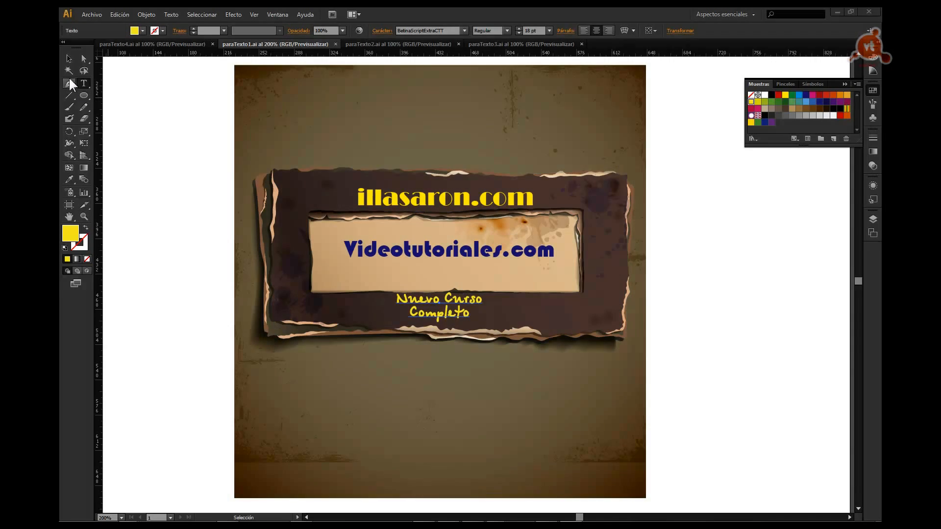
pyautogui.click(74, 61)
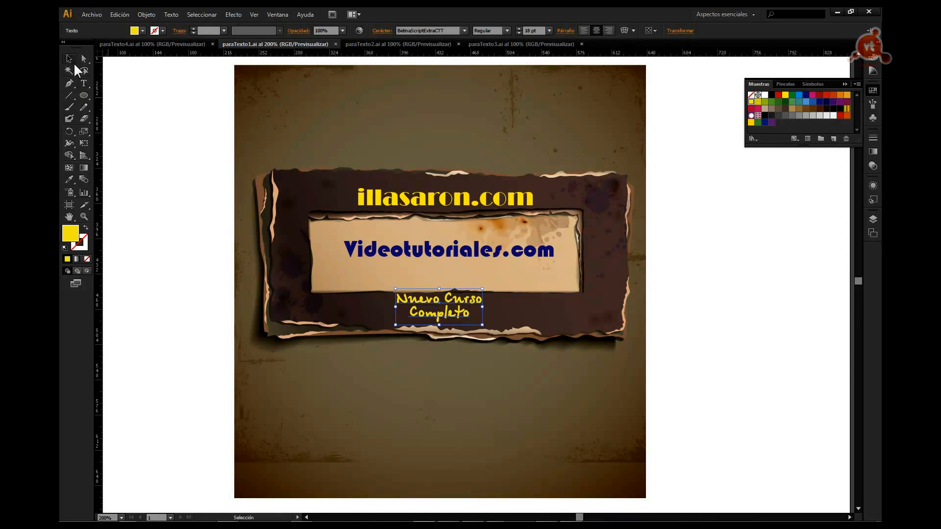
# - Draw an area text box about 294.5 px wide and 81.5 px high on the background below the torn frame
pyautogui.click(84, 84)
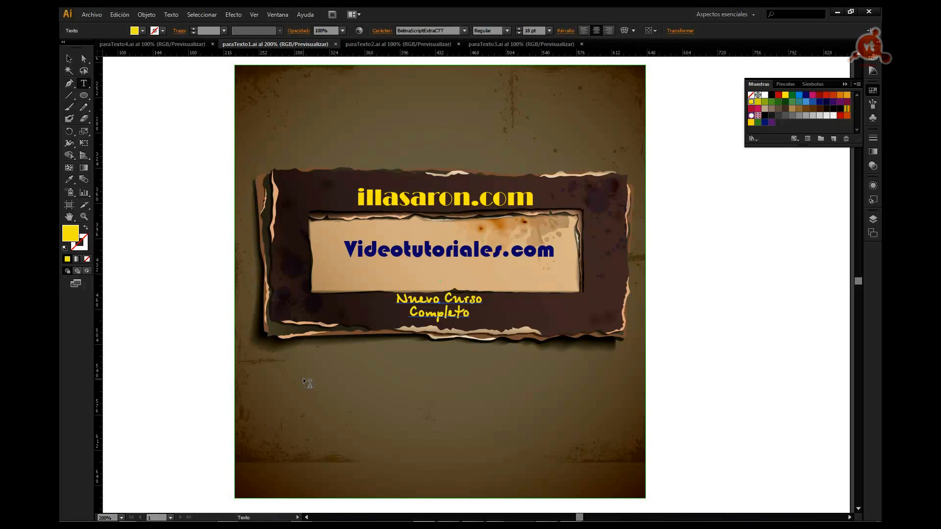
pyautogui.moveTo(298, 372); pyautogui.dragTo(587, 453)
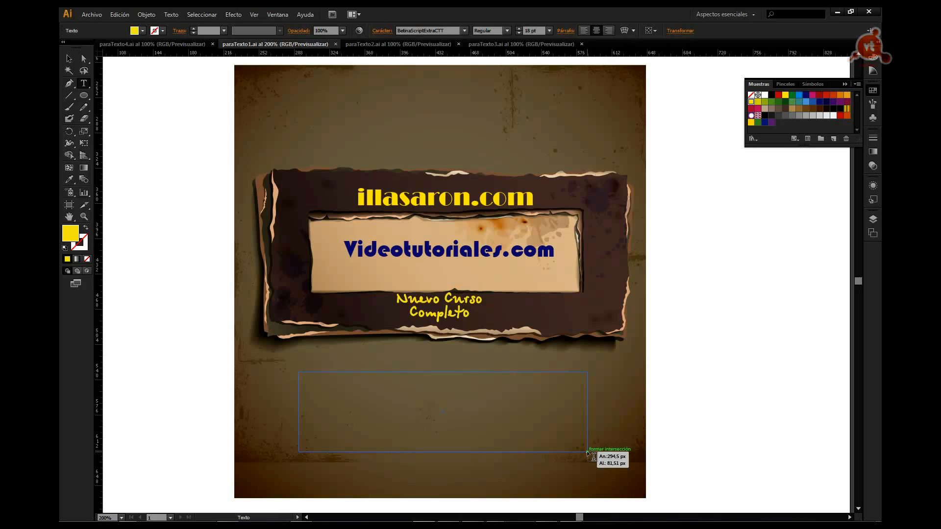
pyautogui.moveTo(588, 453); pyautogui.dragTo(587, 450)
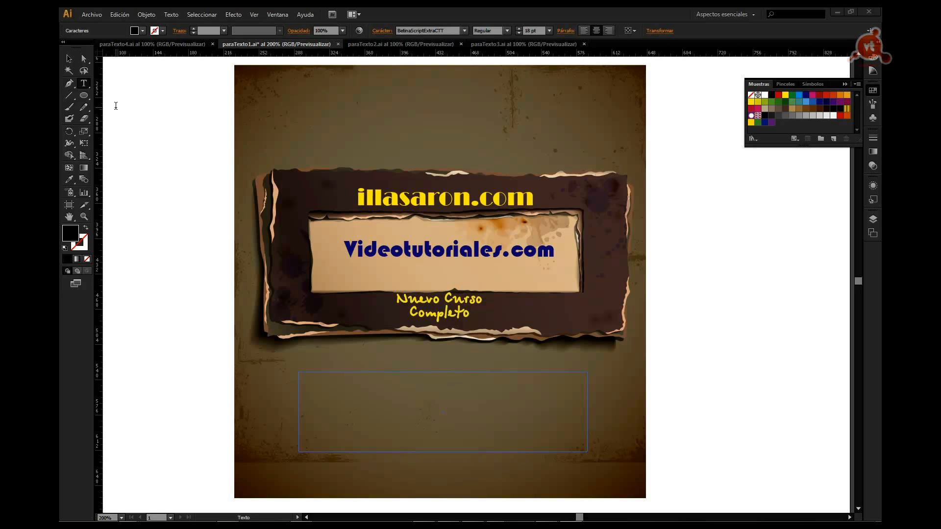
# - Place the Word document "Podrás seguir el Curso.docx" into the area text box, keeping the default Word import options
pyautogui.click(88, 14)
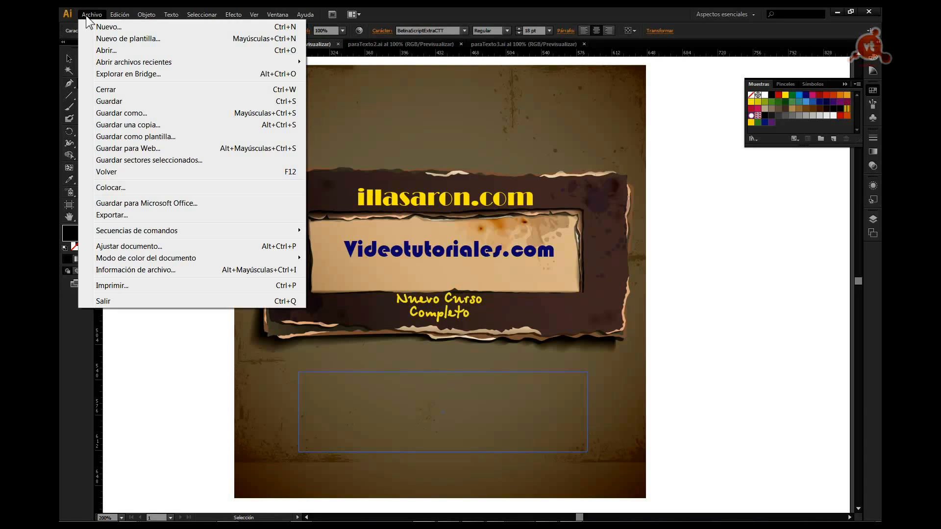
pyautogui.click(117, 188)
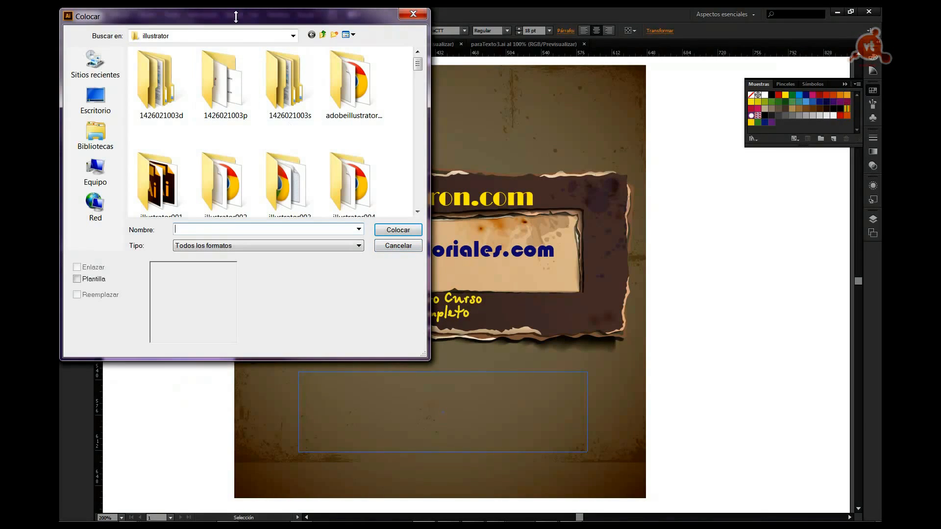
pyautogui.moveTo(236, 18); pyautogui.dragTo(300, 19)
pyautogui.moveTo(482, 64); pyautogui.dragTo(487, 203)
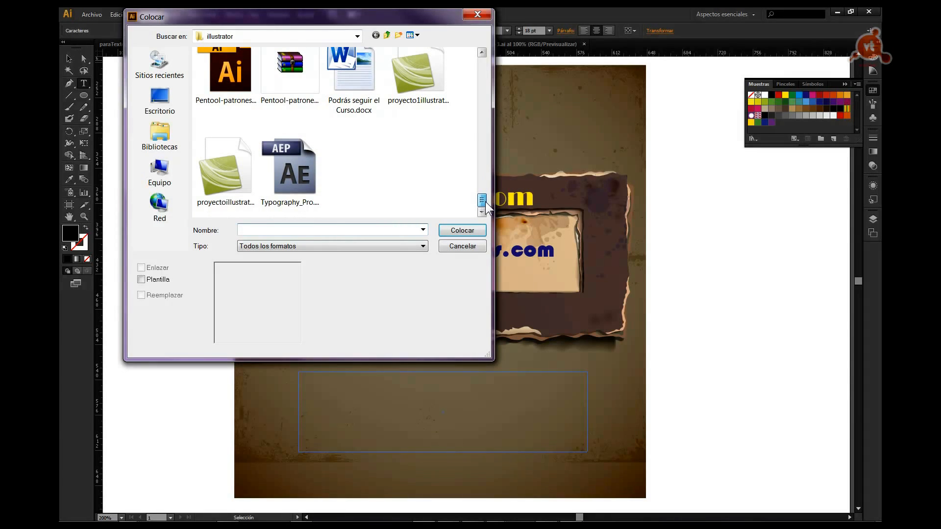
pyautogui.click(349, 75)
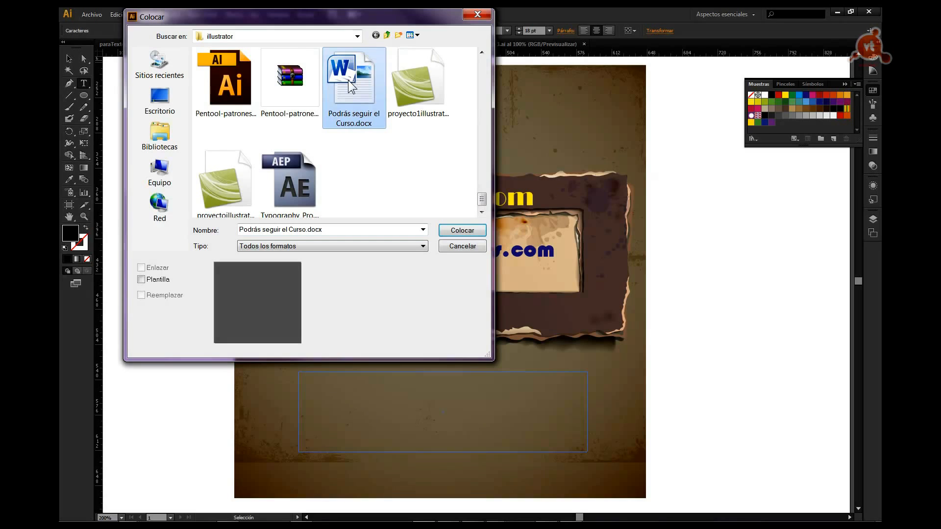
pyautogui.click(455, 231)
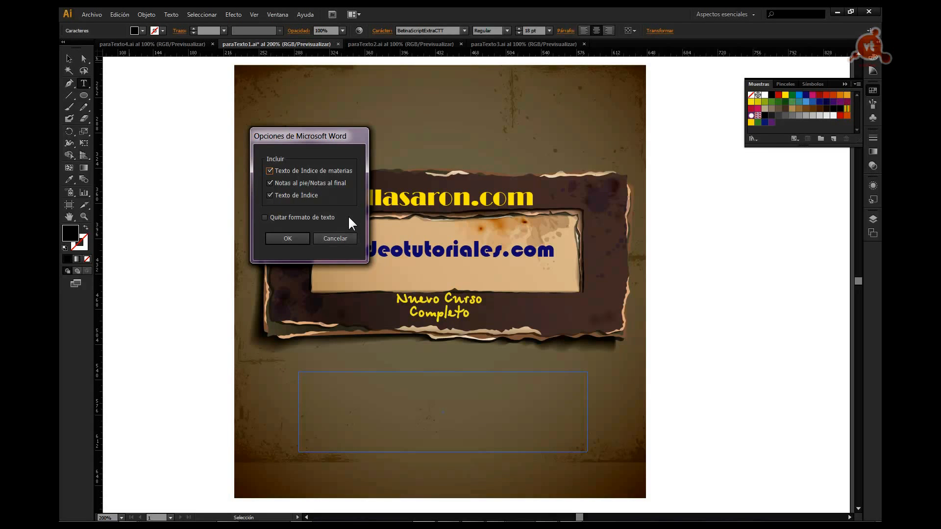
pyautogui.click(294, 238)
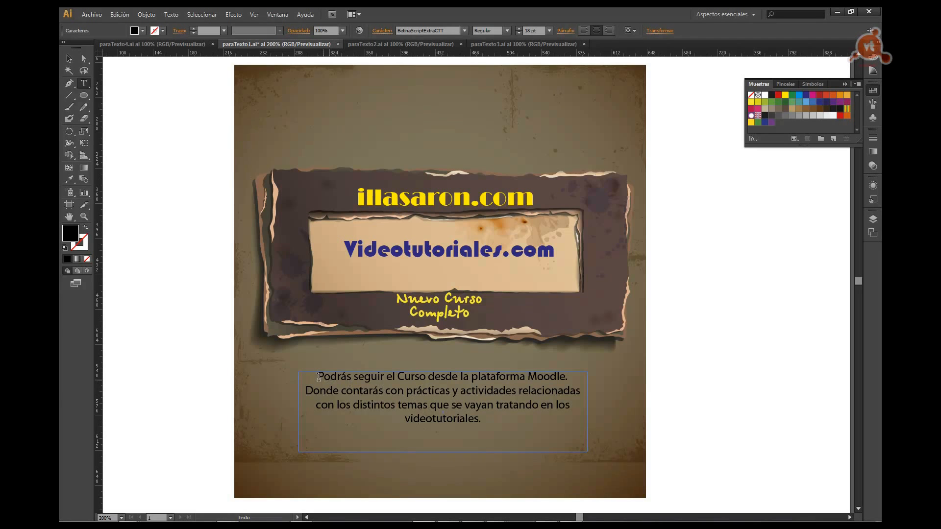
# - Select the whole placed paragraph and change its font to Nyala
pyautogui.moveTo(318, 377); pyautogui.dragTo(331, 376)
pyautogui.tripleClick(352, 378)
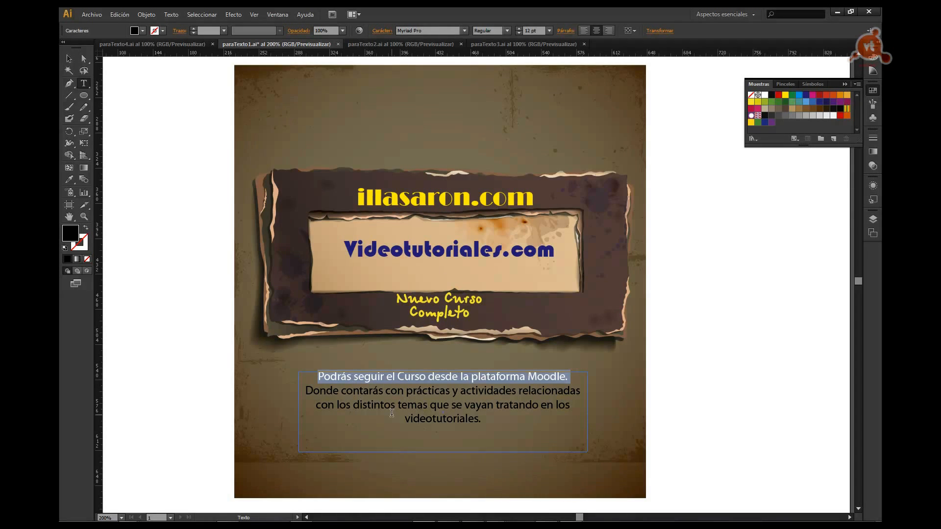
pyautogui.moveTo(485, 423); pyautogui.dragTo(297, 378)
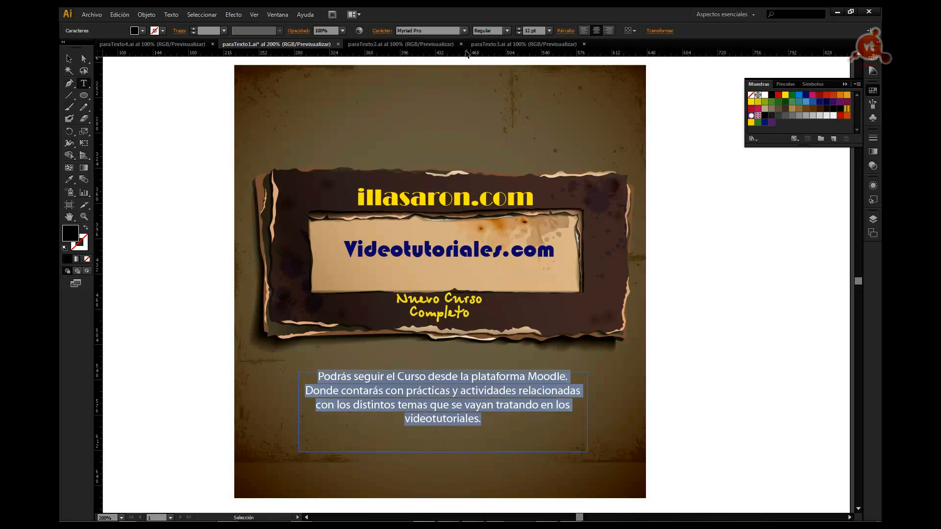
pyautogui.click(465, 31)
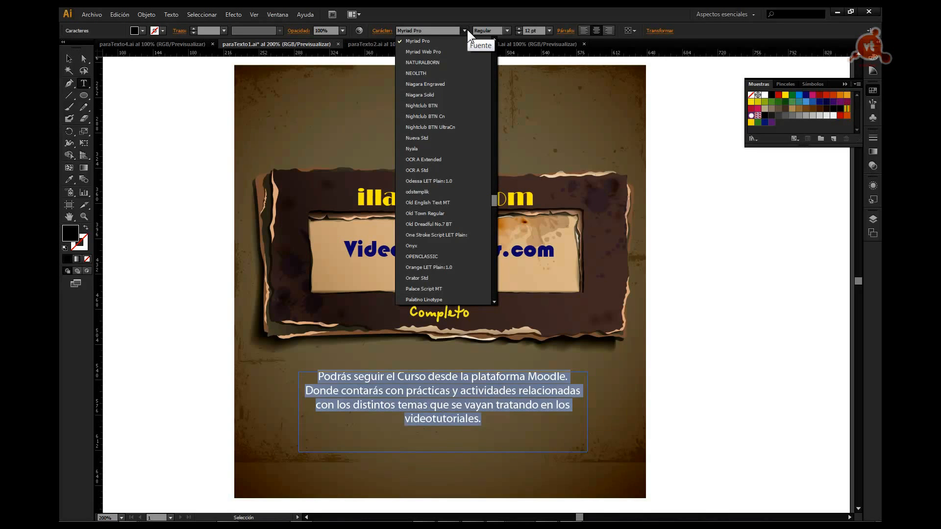
pyautogui.click(416, 149)
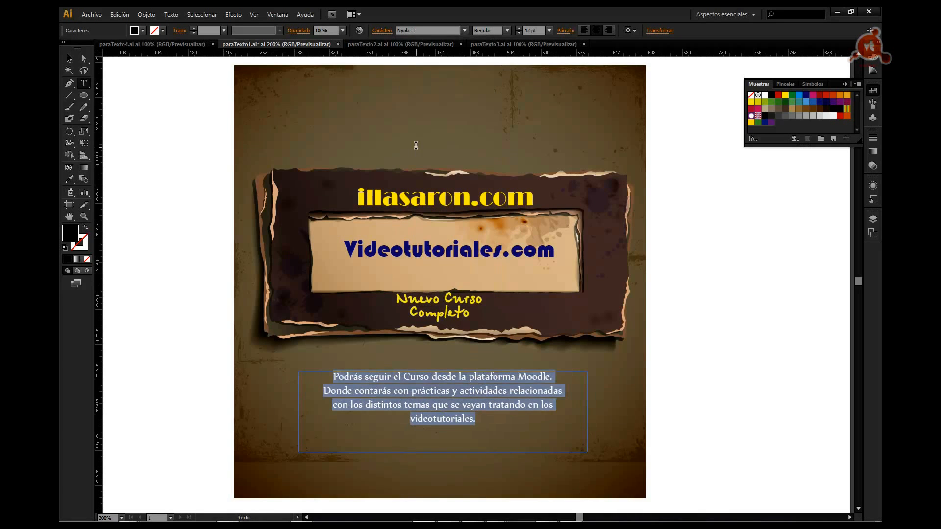
# - Preview successive fonts on the selected paragraph, settle on One Stroke Script LET Plain, and deselect the text
pyautogui.click(406, 31)
pyautogui.moveTo(413, 30); pyautogui.dragTo(384, 30)
pyautogui.press('Down')
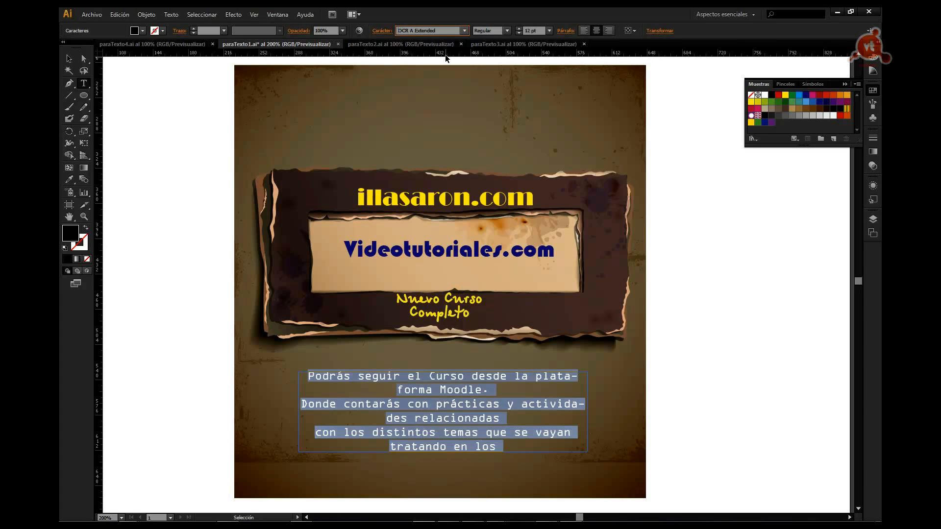
pyautogui.press('Down')
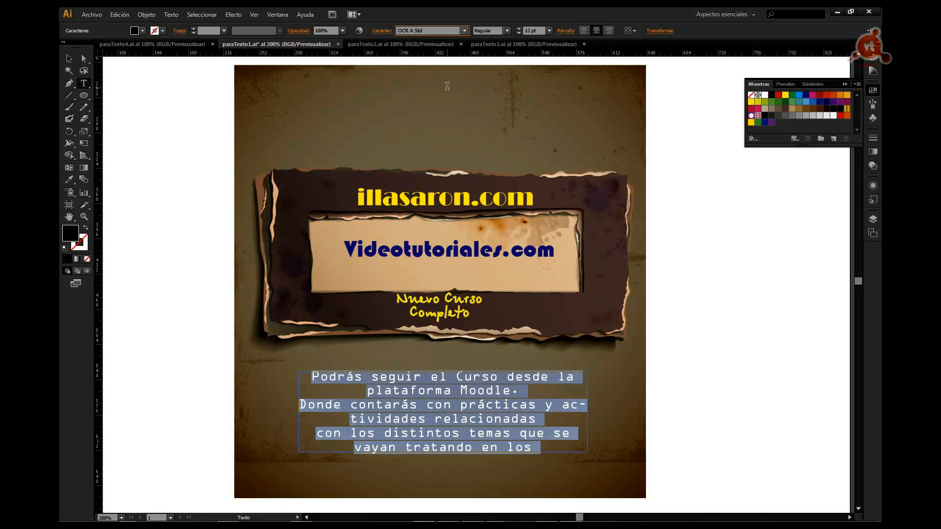
pyautogui.press('Down')
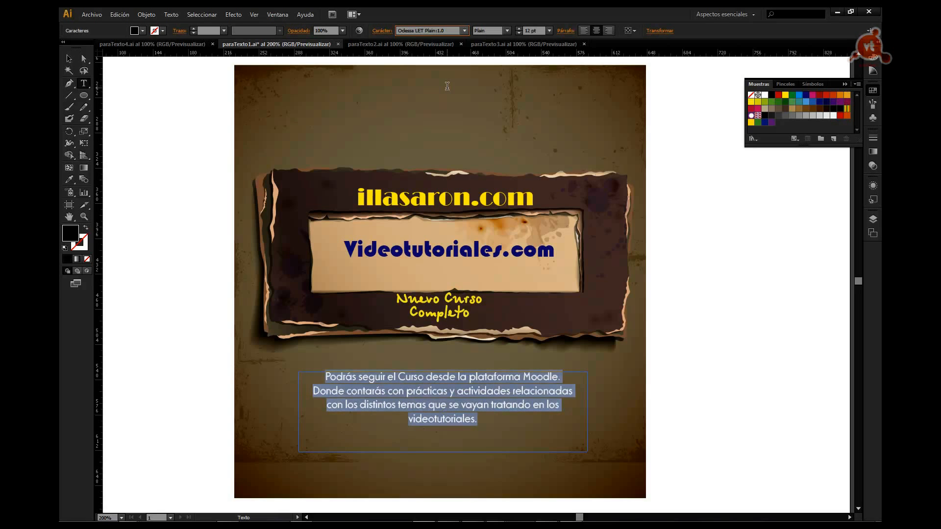
pyautogui.press('Down')
pyautogui.press('Down')
pyautogui.press('Down')
pyautogui.press('Down')
pyautogui.press('Down')
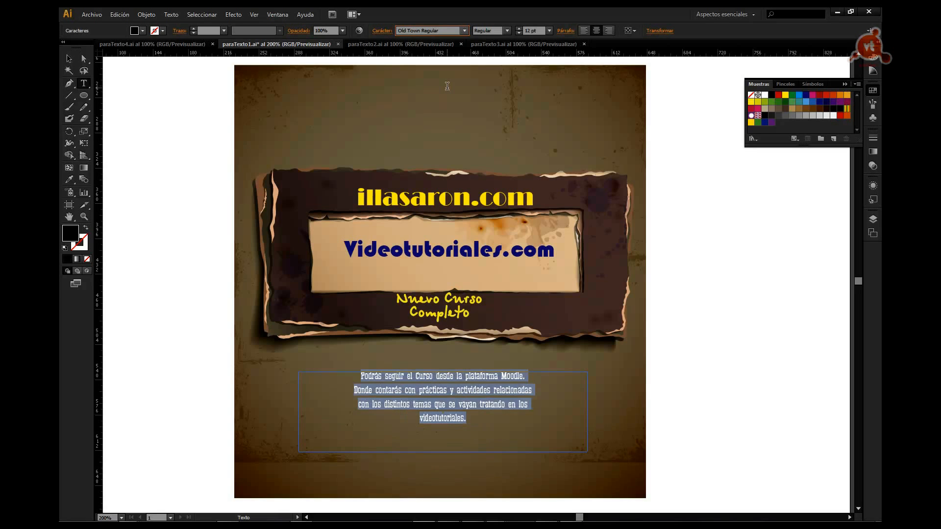
pyautogui.press('Down')
pyautogui.press('Up')
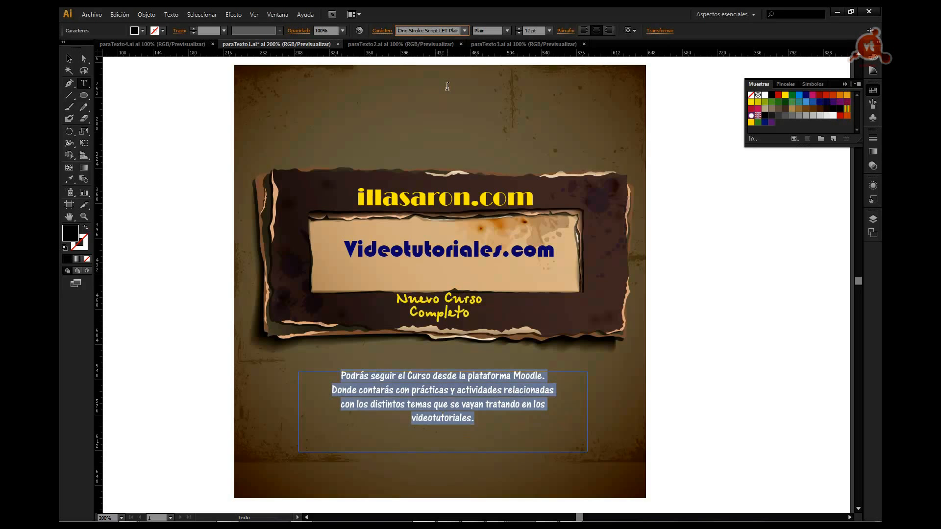
pyautogui.press('Down')
pyautogui.press('Up')
pyautogui.press('Down')
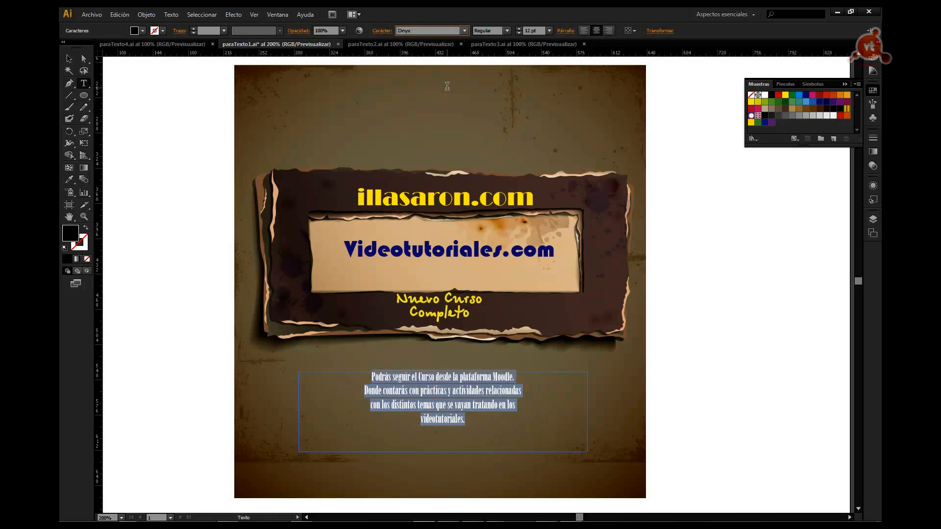
pyautogui.press('Up')
pyautogui.press('Down')
pyautogui.press('Down')
pyautogui.press('Up')
pyautogui.press('Up')
pyautogui.press('Down')
pyautogui.press('Up')
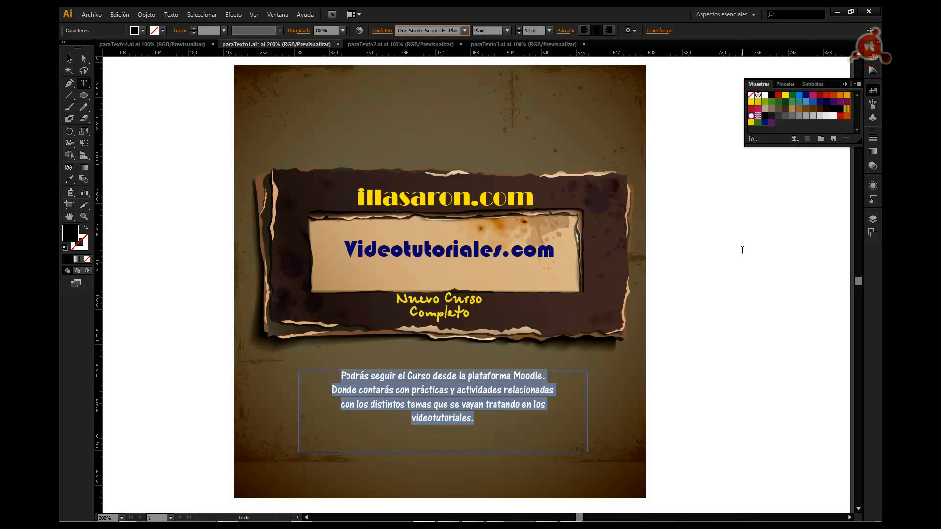
pyautogui.click(70, 59)
pyautogui.click(720, 363)
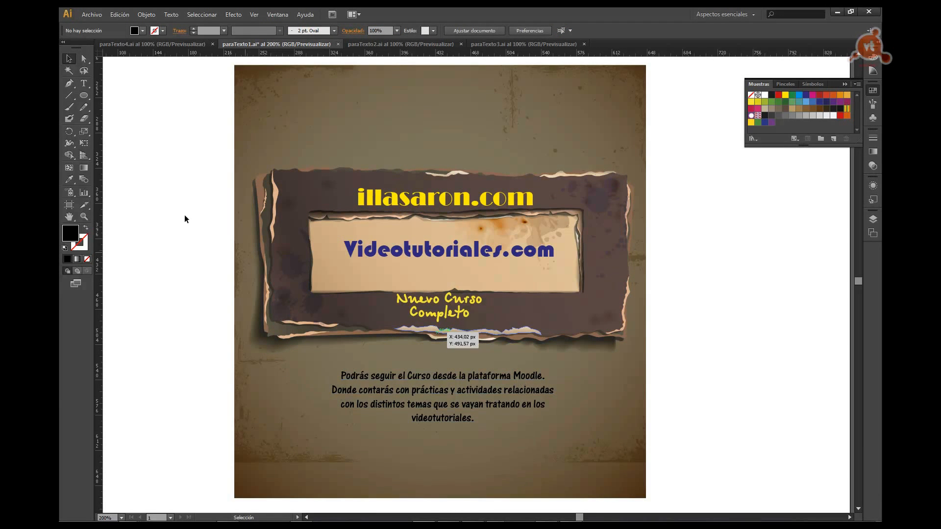
# - Set the font size of the word "Moodle" in the paragraph to 14 pt
pyautogui.click(83, 84)
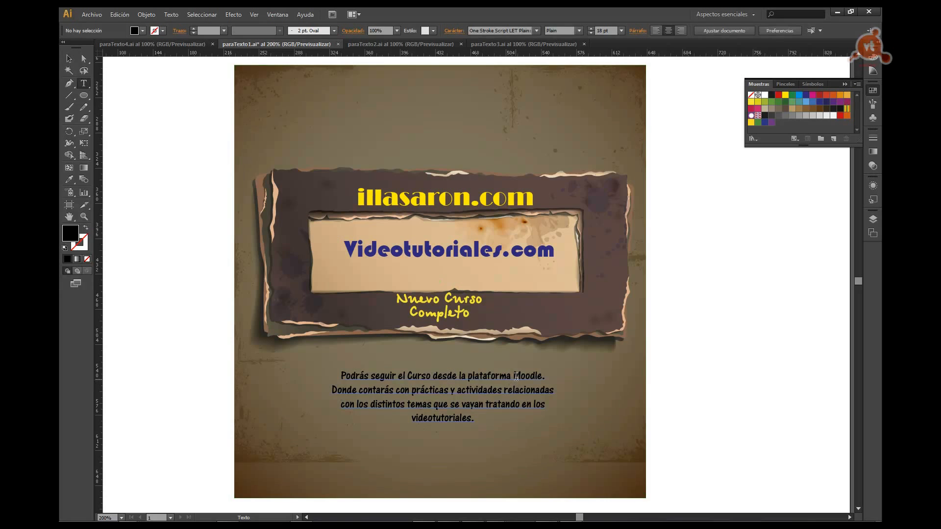
pyautogui.moveTo(514, 376); pyautogui.dragTo(543, 373)
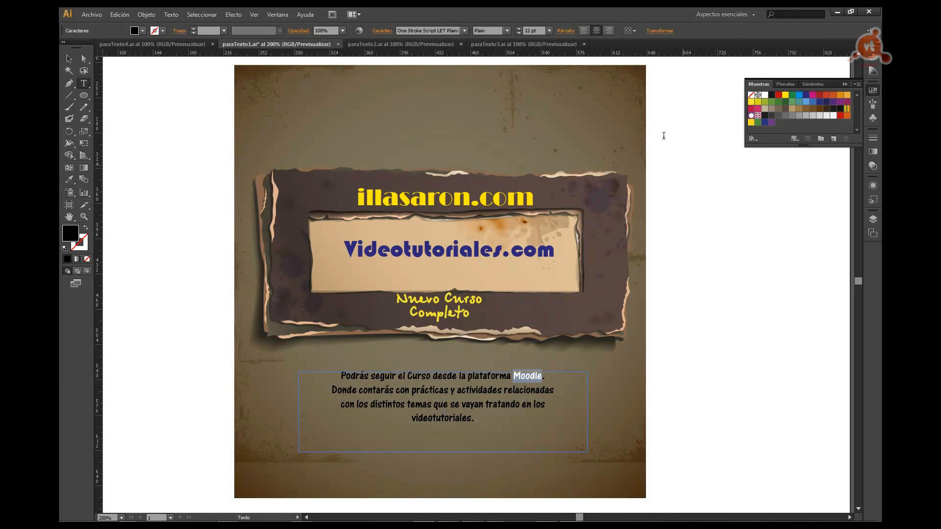
pyautogui.click(549, 31)
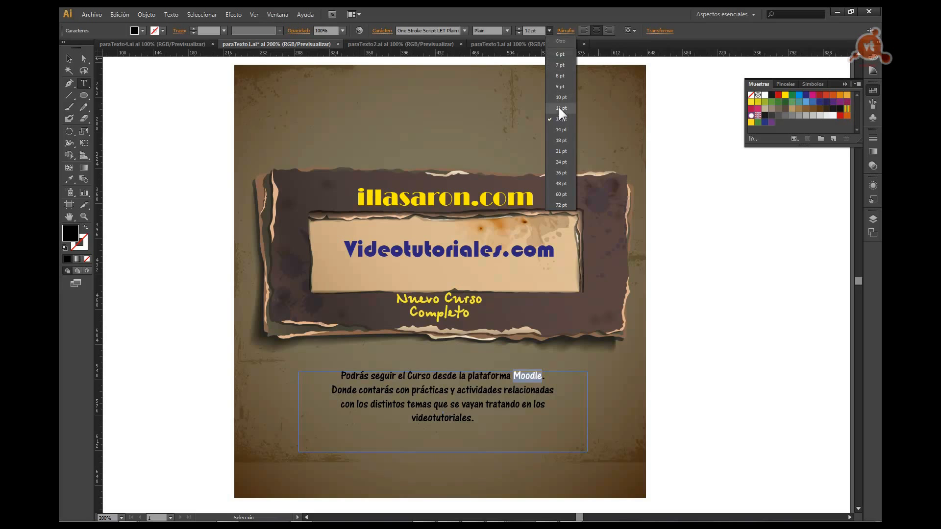
pyautogui.click(561, 130)
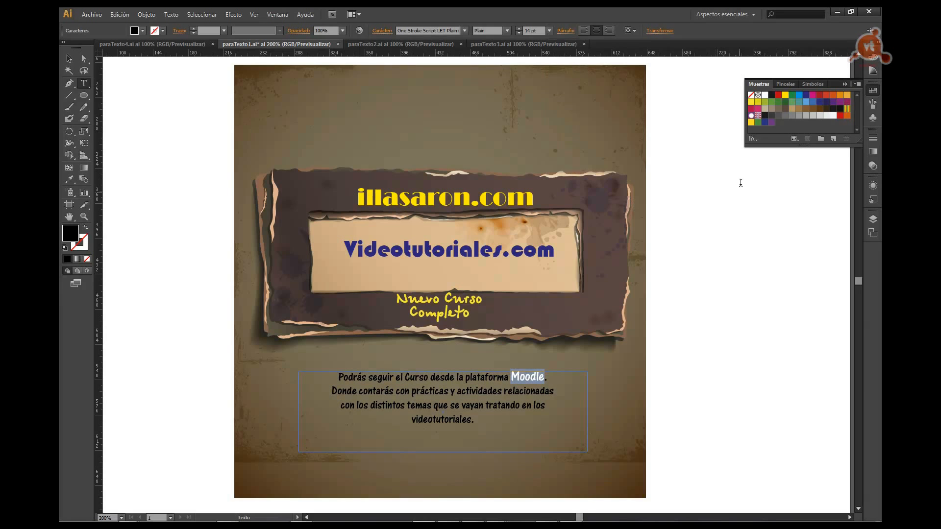
# - Fill the word "Moodle" with dark blue, leave text editing and deselect
pyautogui.click(806, 95)
pyautogui.press('Escape')
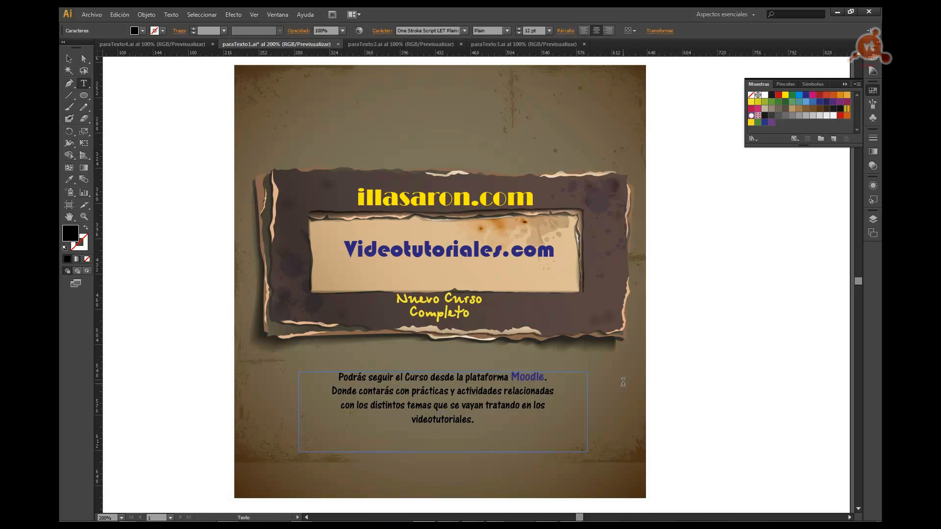
pyautogui.click(71, 58)
pyautogui.click(184, 196)
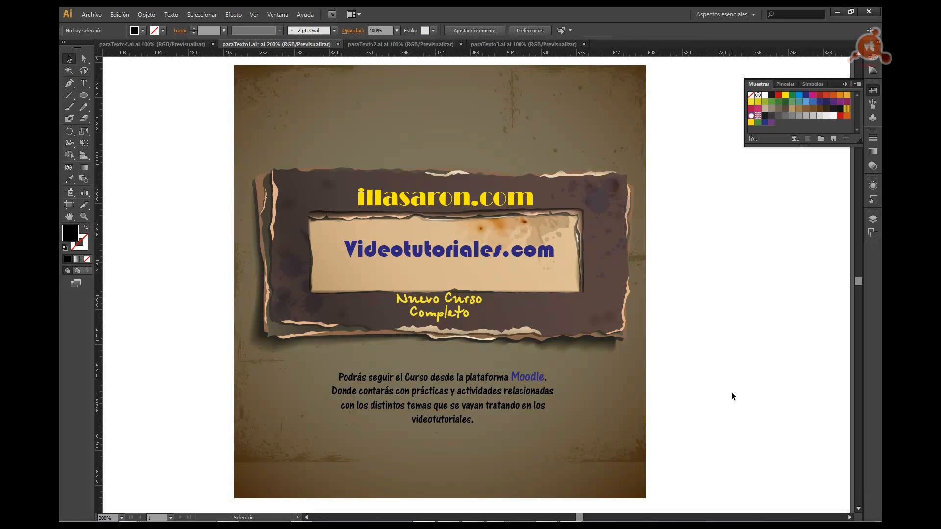
# - Select the entire paragraph below the frame and fill it with white
pyautogui.tripleClick(349, 381)
pyautogui.click(340, 375)
pyautogui.moveTo(340, 375); pyautogui.dragTo(505, 420)
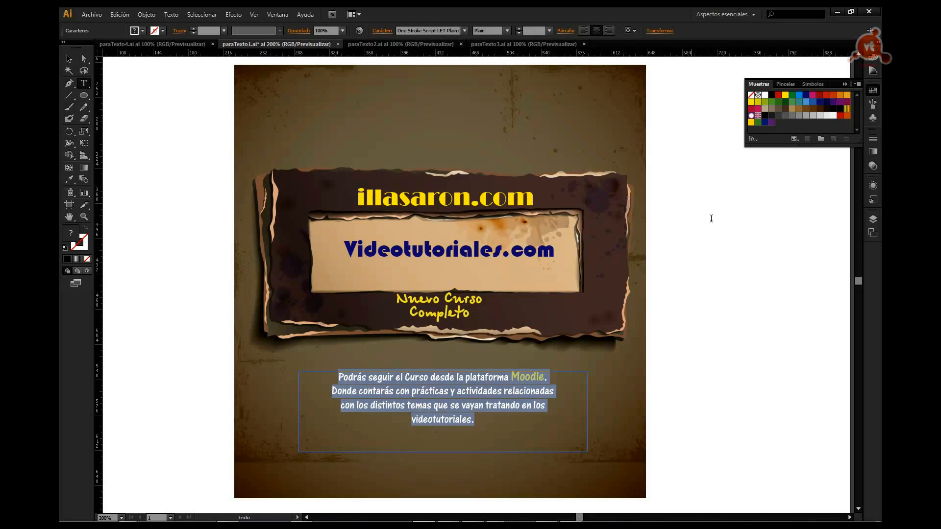
pyautogui.click(765, 95)
# - Fill only the word "Moodle" with yellow, leave text editing and deselect the text box
pyautogui.click(519, 378)
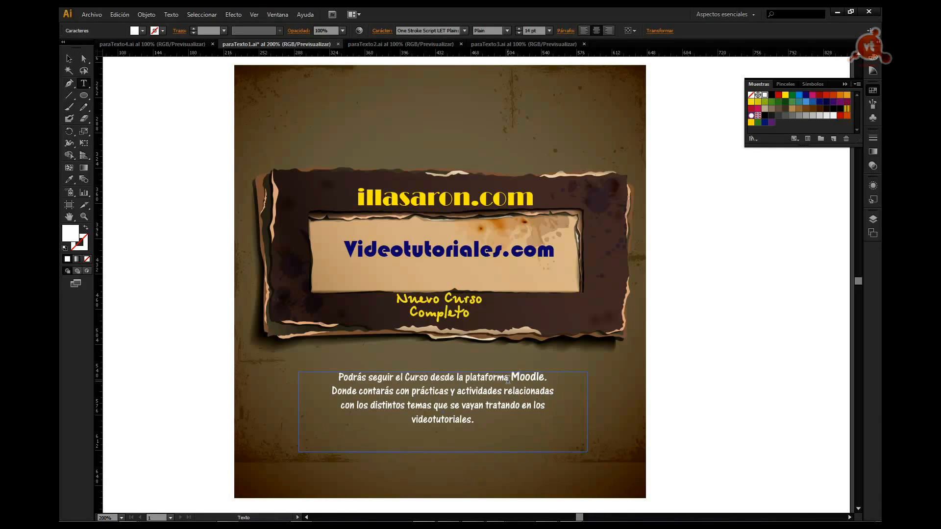
pyautogui.moveTo(510, 377); pyautogui.dragTo(545, 376)
pyautogui.click(785, 96)
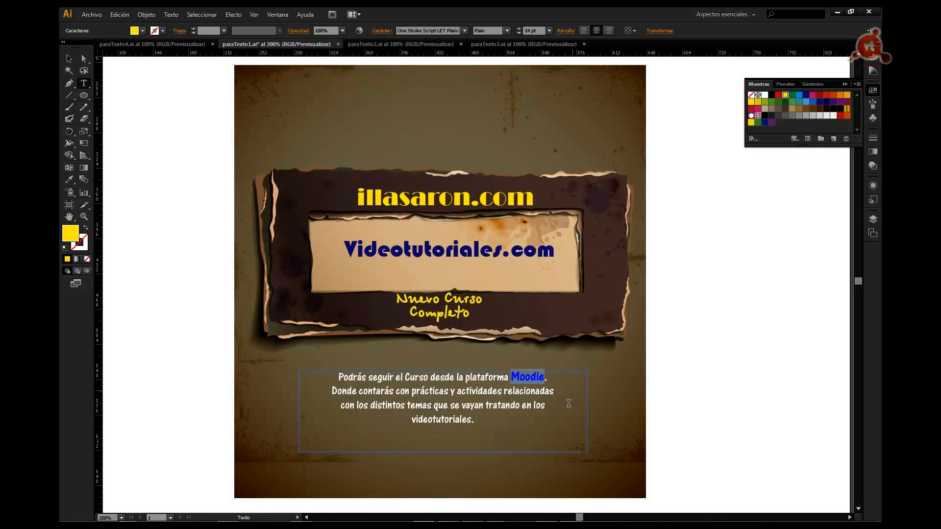
pyautogui.press('Escape')
pyautogui.click(71, 58)
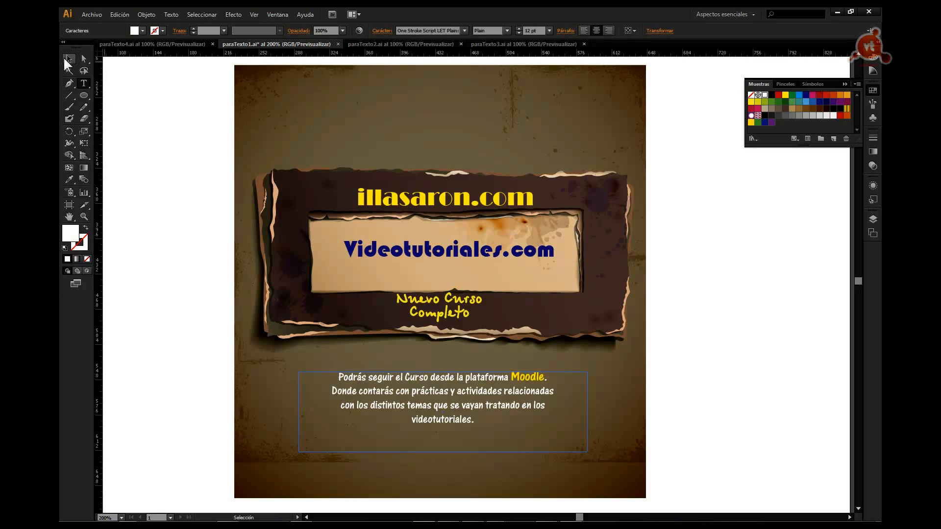
pyautogui.click(180, 228)
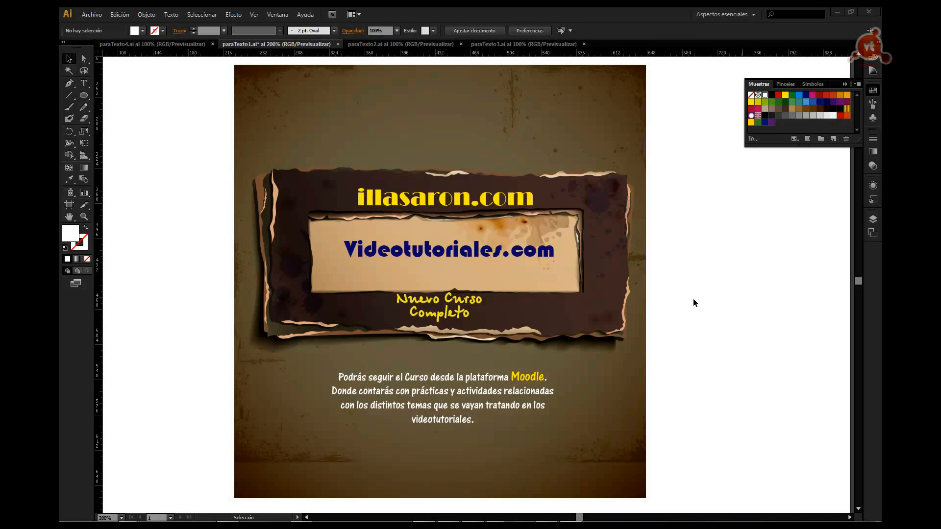
# - Save the paraTexto1.ai document
pyautogui.click(92, 14)
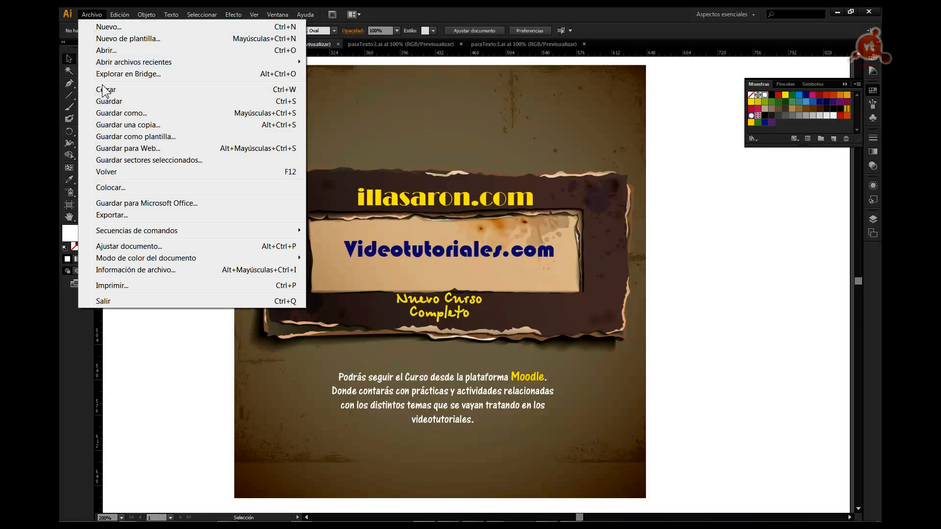
pyautogui.click(362, 127)
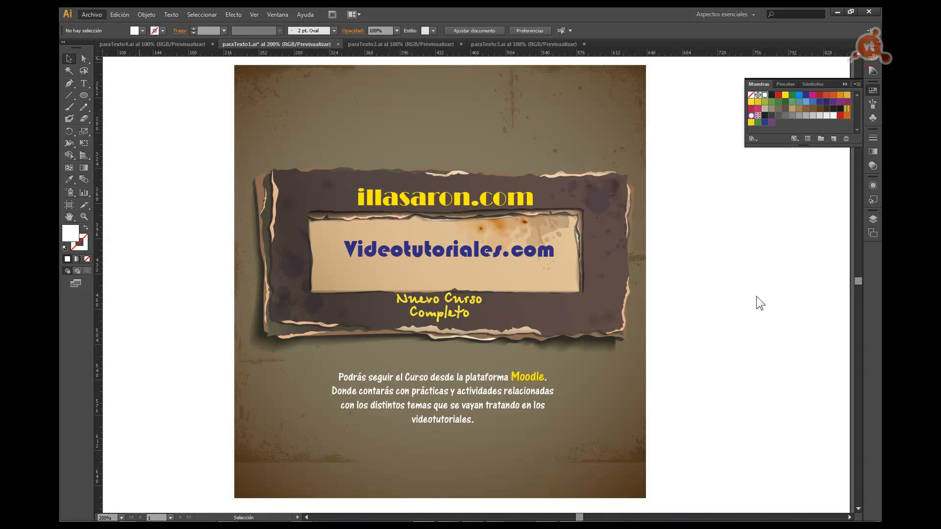
pyautogui.hotkey('ctrl', 's')
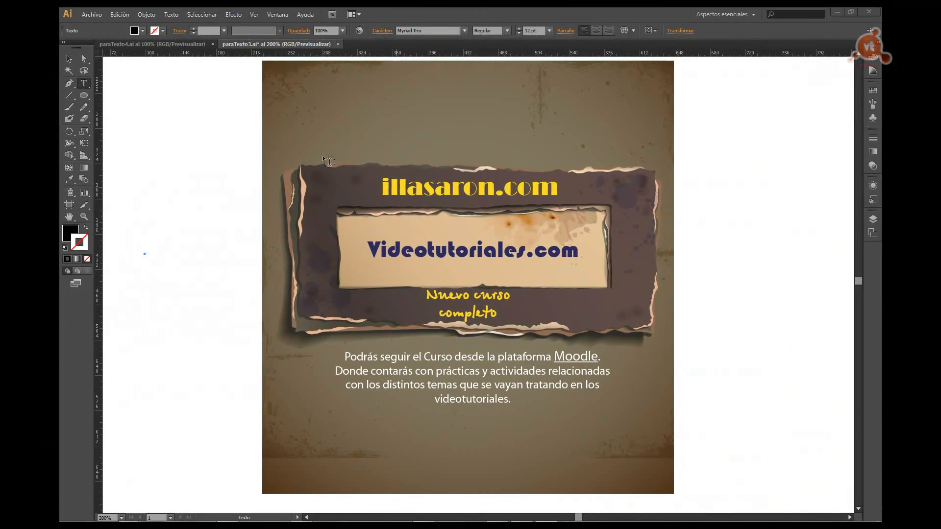
# - Draw an ellipse about 242 px wide and 87 px high above the dark frame and fill it with white
pyautogui.click(70, 58)
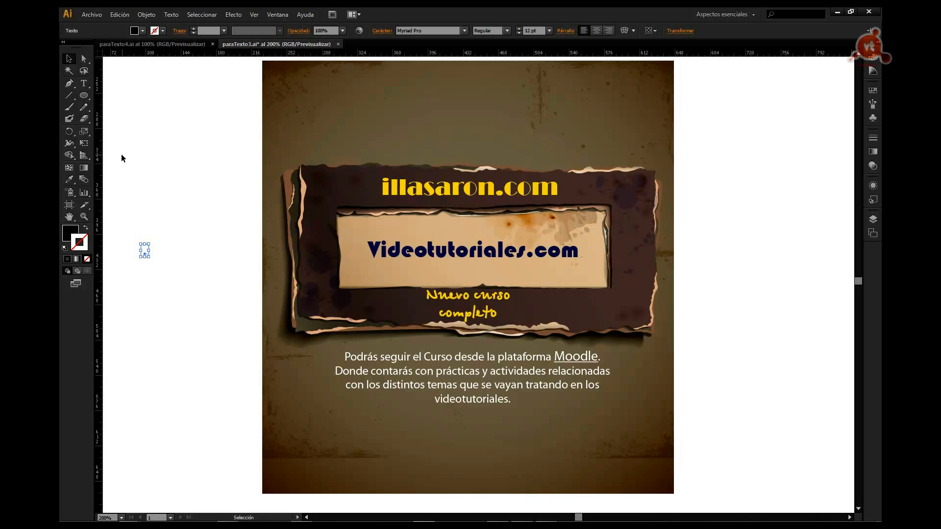
pyautogui.click(84, 95)
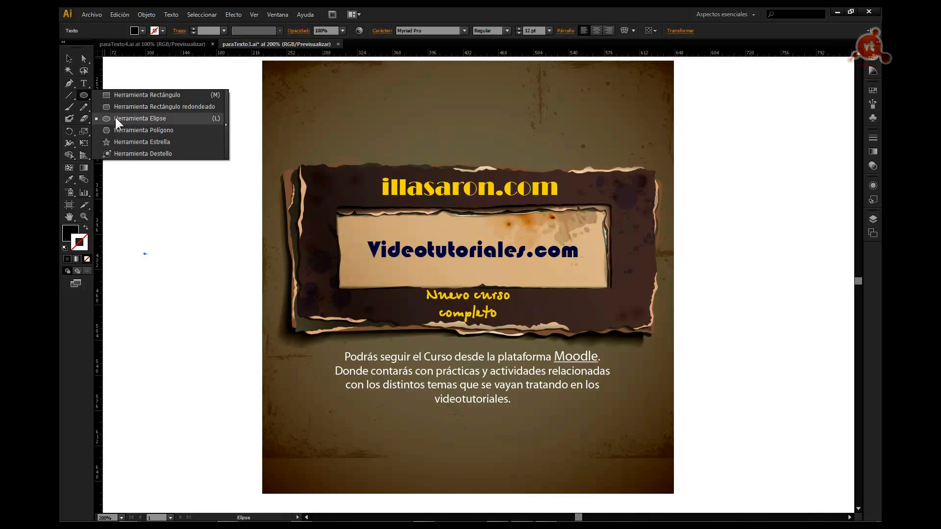
pyautogui.click(130, 118)
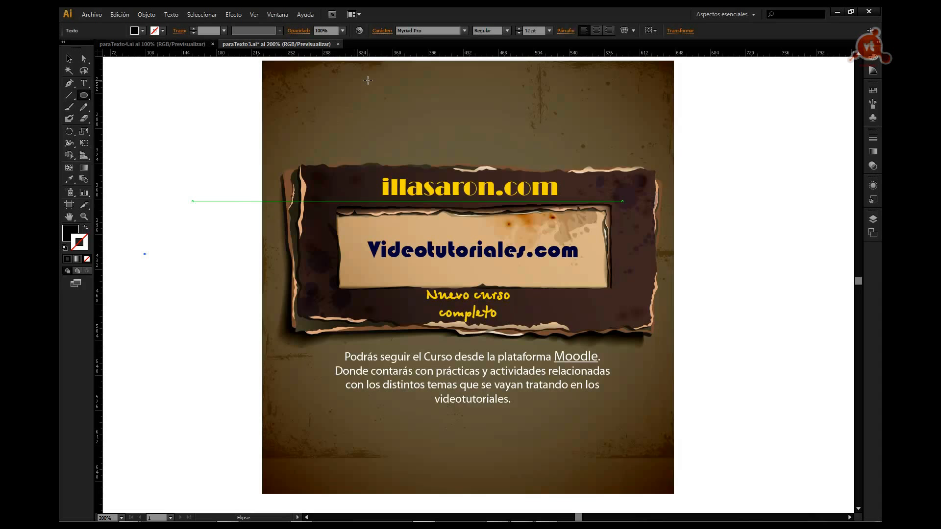
pyautogui.moveTo(360, 72); pyautogui.dragTo(597, 157)
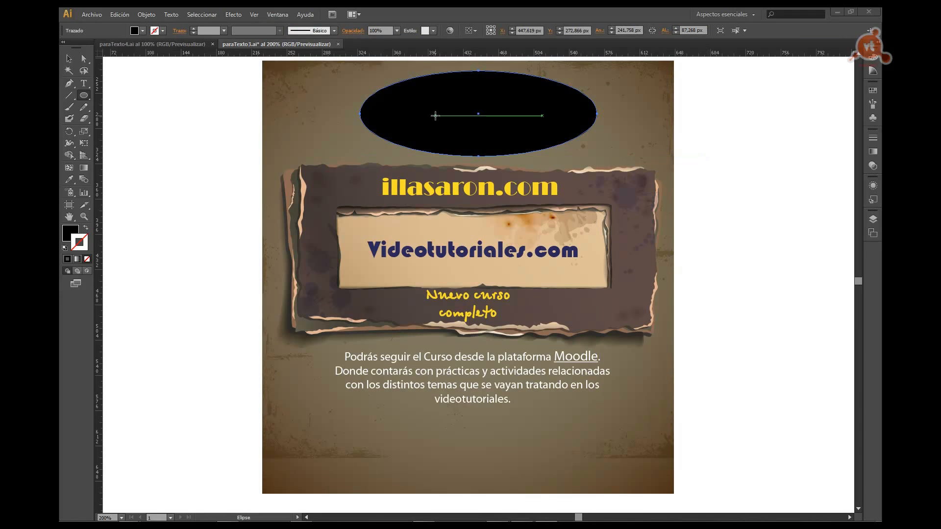
pyautogui.click(143, 31)
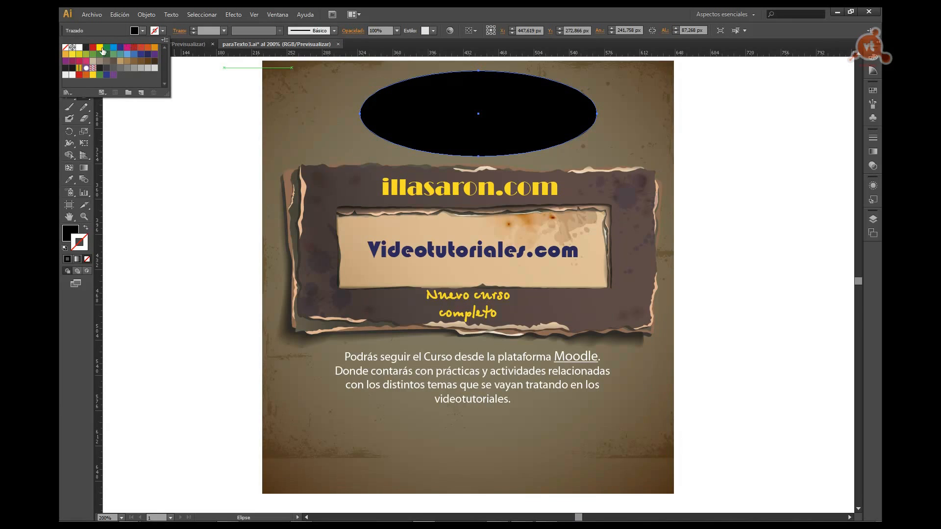
pyautogui.click(79, 48)
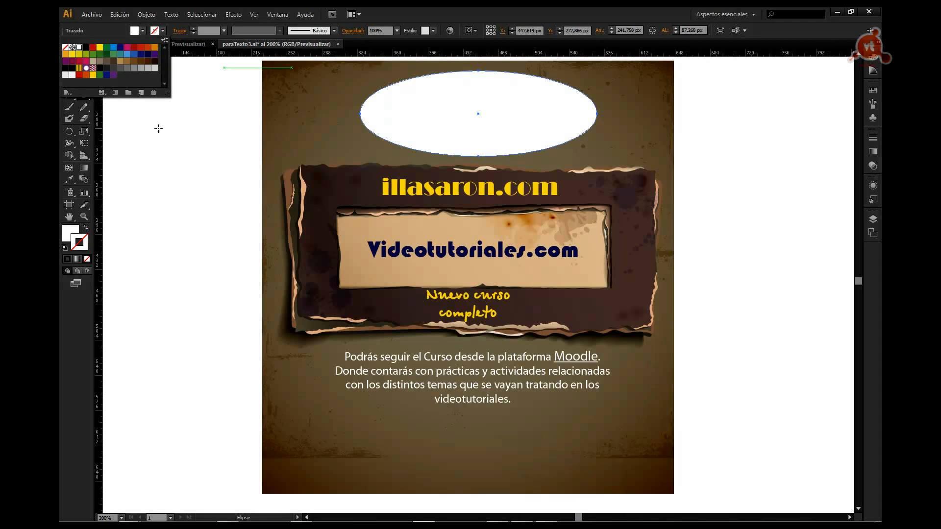
pyautogui.click(159, 129)
pyautogui.click(69, 58)
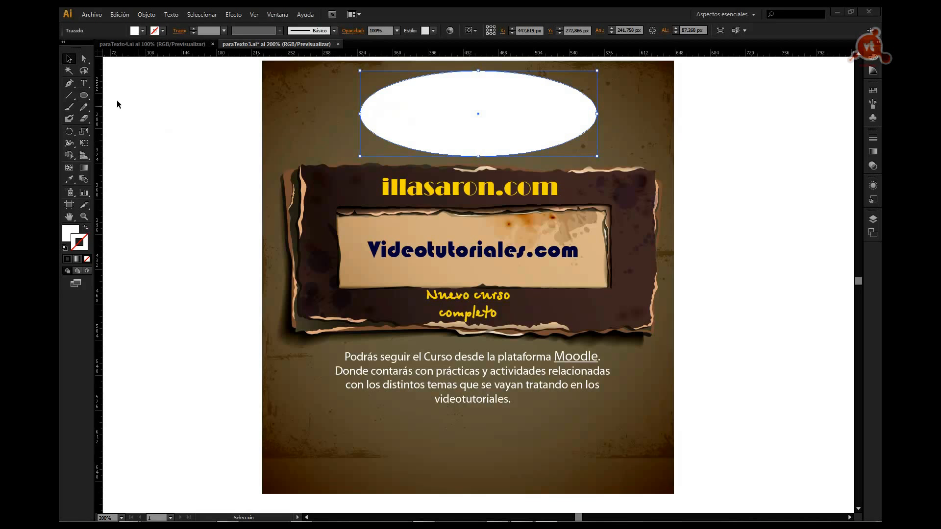
# - Convert the ellipse into a text area with the Area Type tool
pyautogui.click(86, 88)
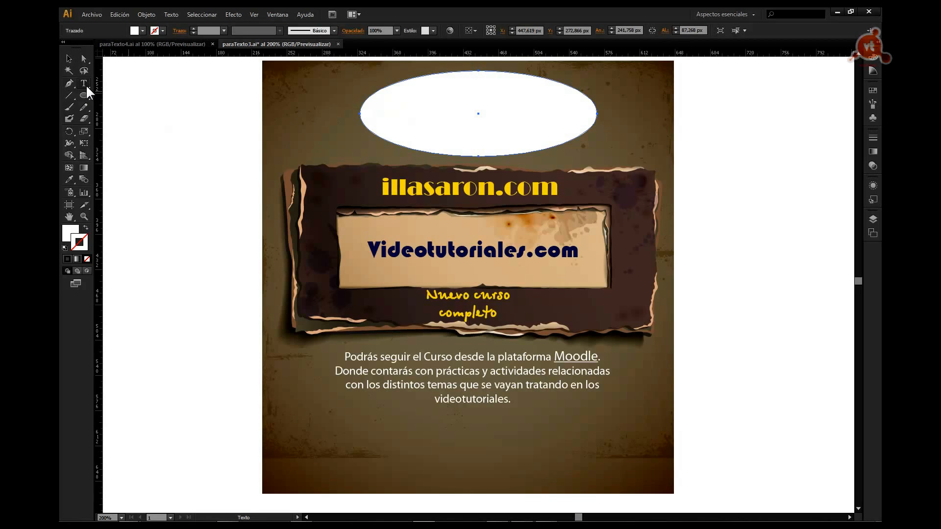
pyautogui.click(86, 85)
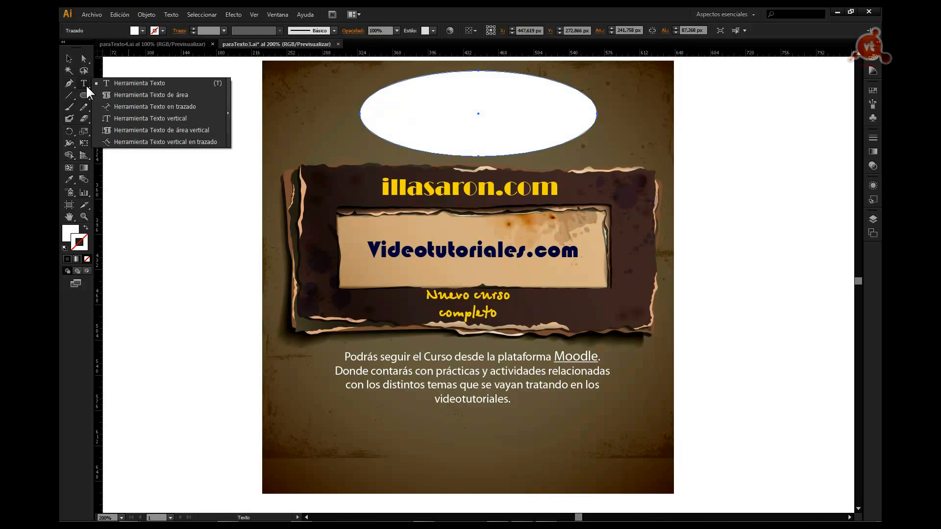
pyautogui.click(162, 96)
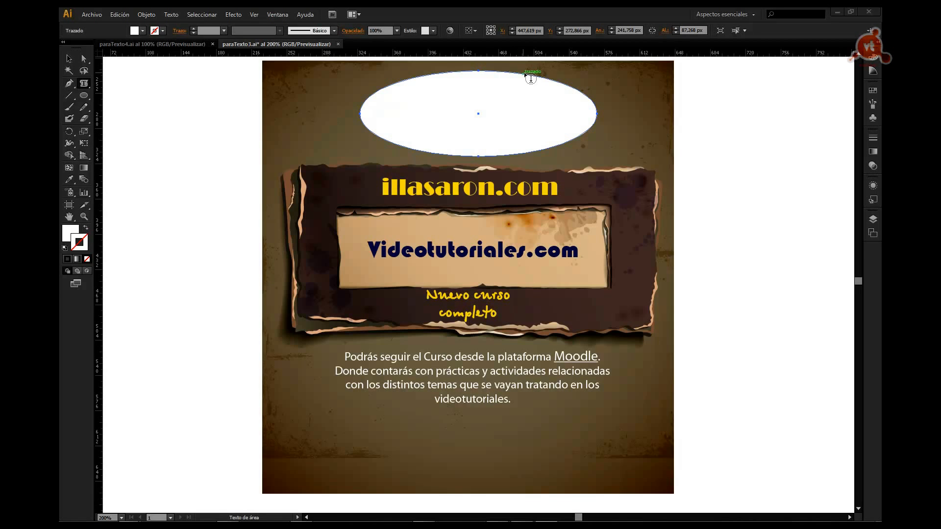
pyautogui.click(550, 80)
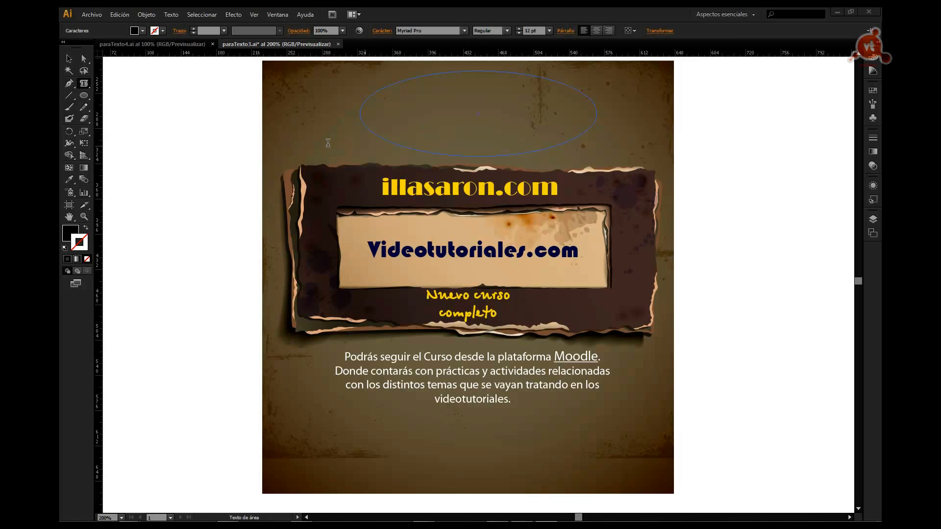
# - Place the Word document paranode.doc inside the ellipse, keeping the default Microsoft Word options
pyautogui.click(92, 15)
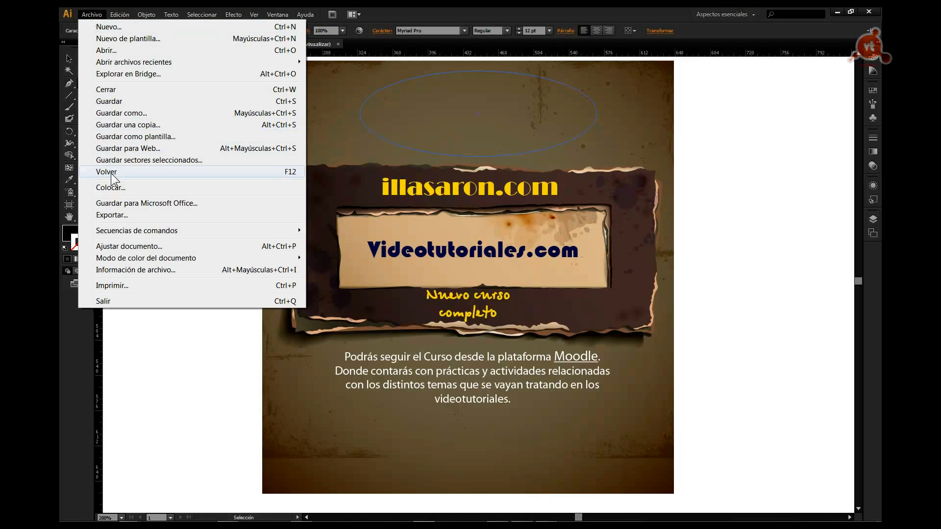
pyautogui.click(112, 189)
pyautogui.moveTo(480, 66); pyautogui.dragTo(475, 83)
pyautogui.scroll(-10, 469, 98)
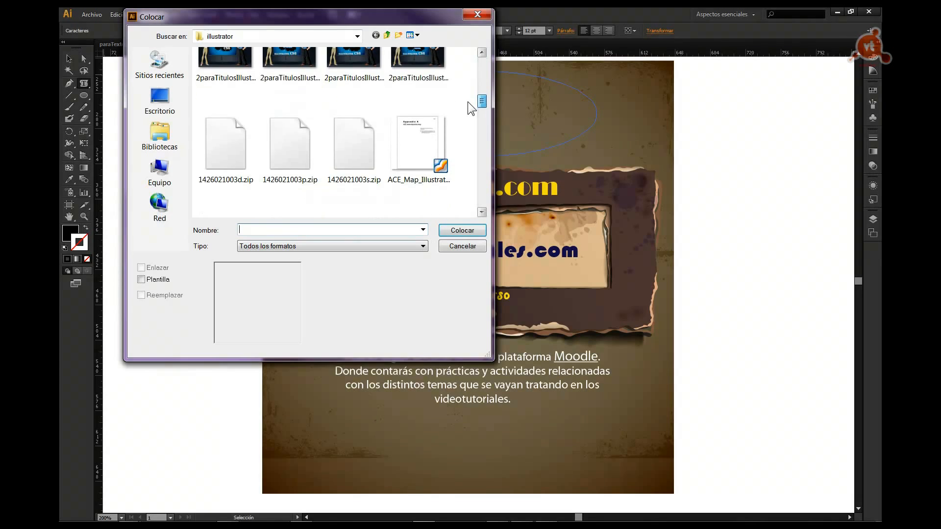
pyautogui.scroll(-6, 460, 122)
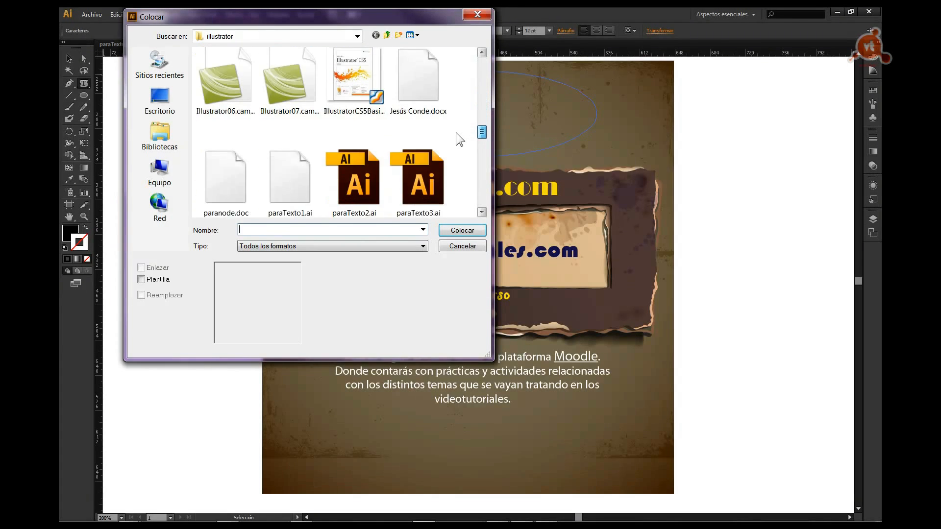
pyautogui.scroll(2, 452, 146)
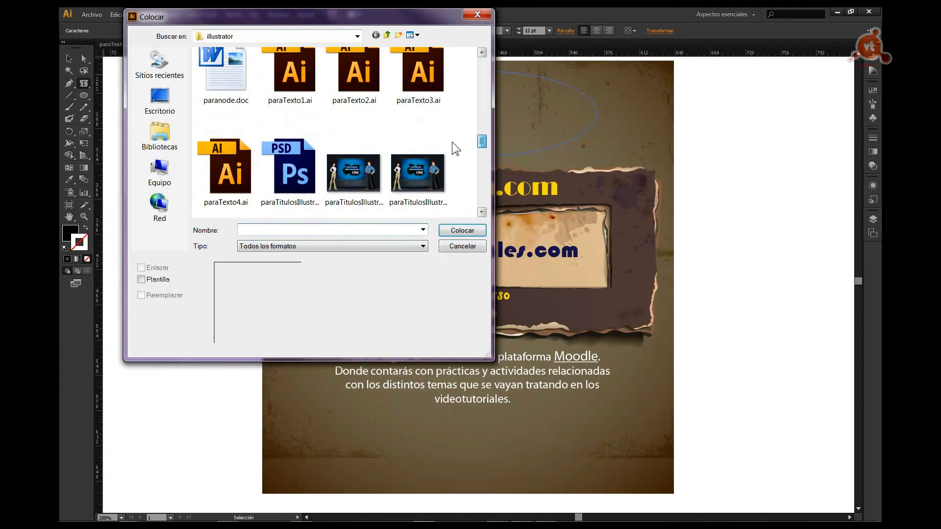
pyautogui.click(219, 74)
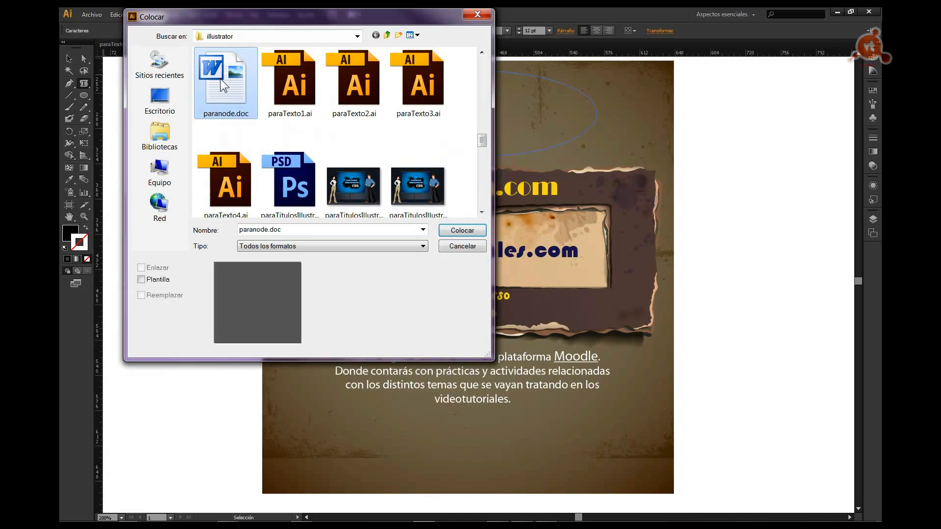
pyautogui.click(457, 231)
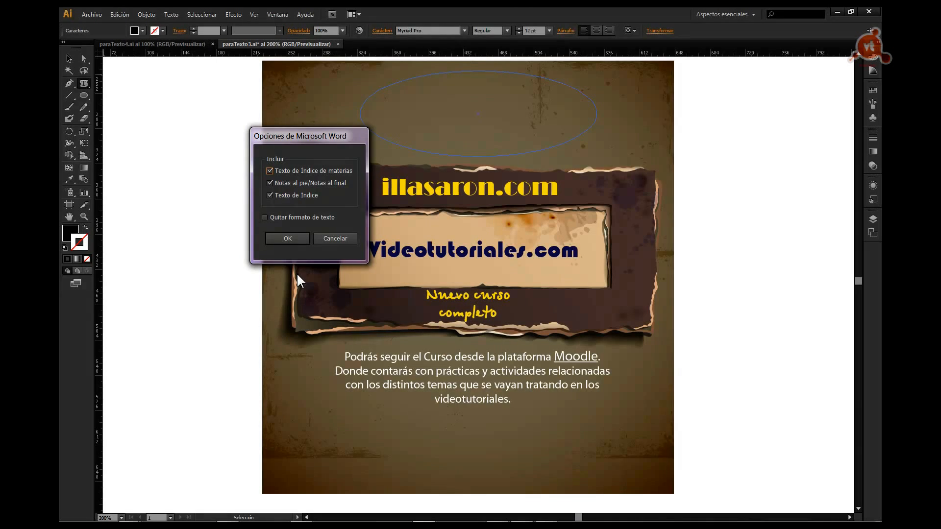
pyautogui.click(288, 239)
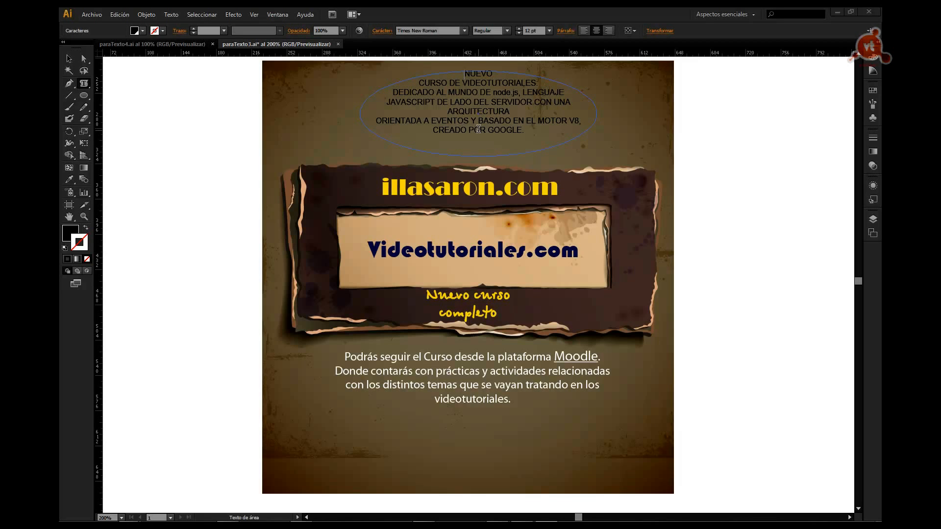
# - Set the elliptical text area's inset spacing to 5 px with the preview enabled, apply it and deselect the text
pyautogui.click(170, 14)
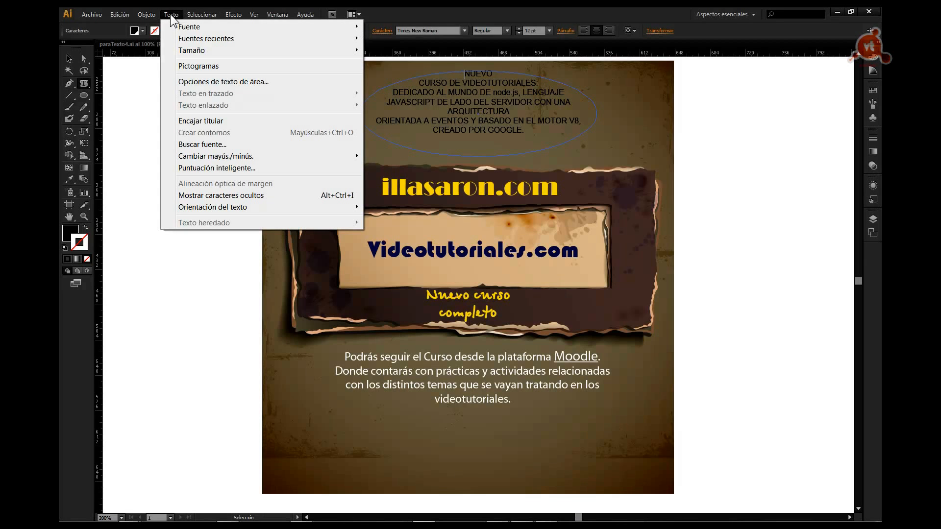
pyautogui.click(226, 82)
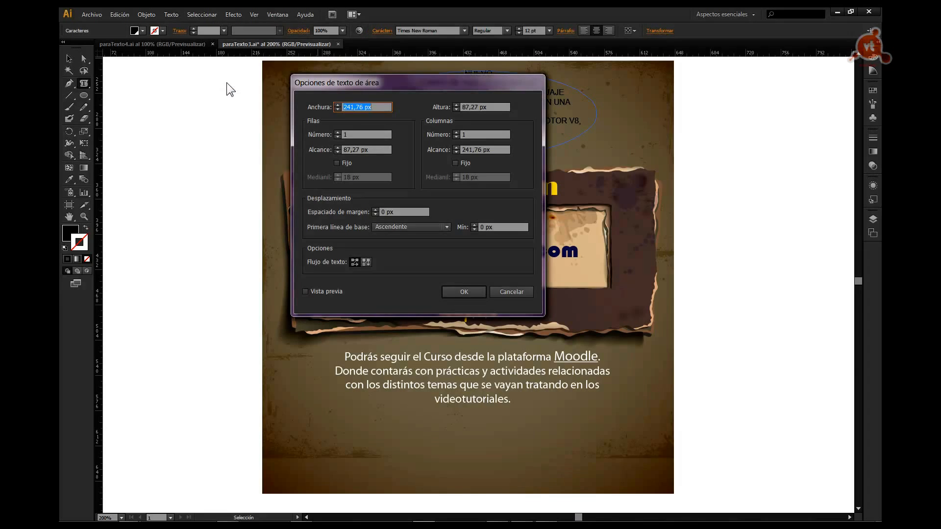
pyautogui.moveTo(405, 84); pyautogui.dragTo(277, 188)
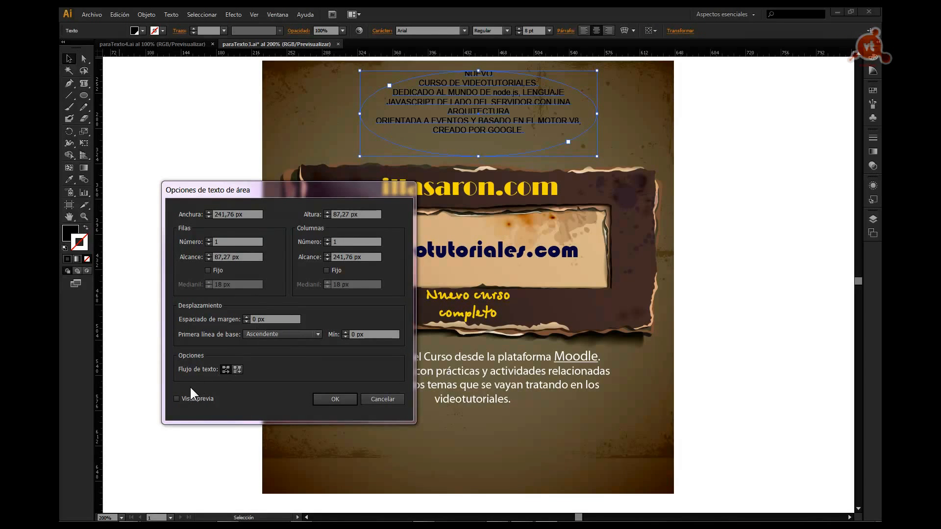
pyautogui.click(176, 399)
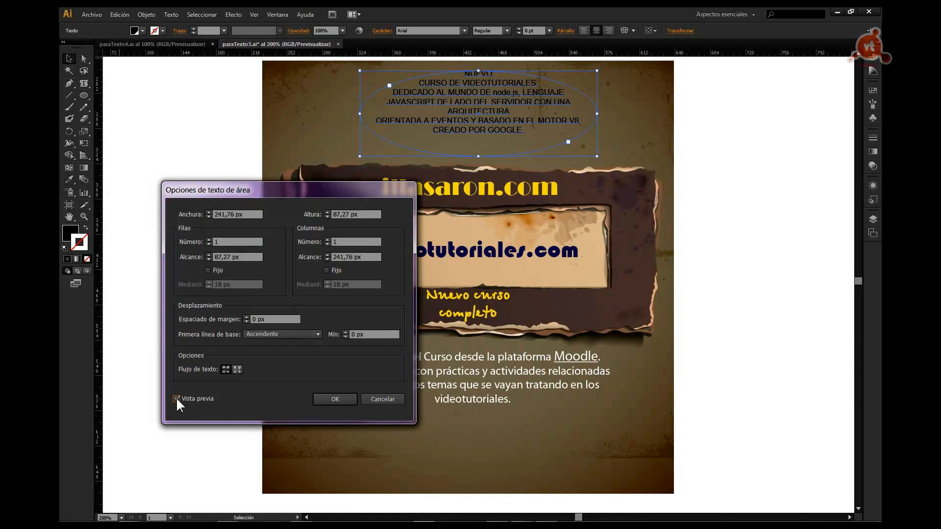
pyautogui.click(246, 317)
pyautogui.click(246, 316)
pyautogui.click(246, 316)
pyautogui.click(246, 316)
pyautogui.click(246, 317)
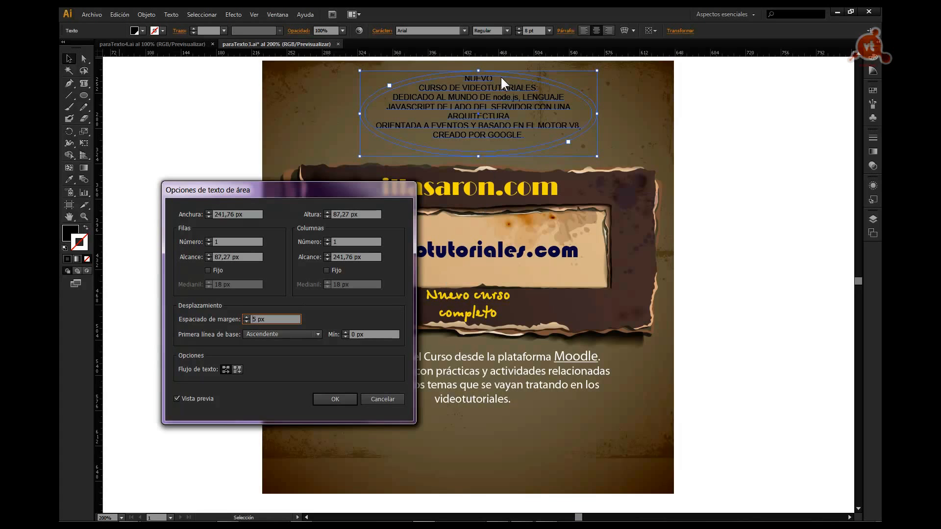
pyautogui.click(328, 402)
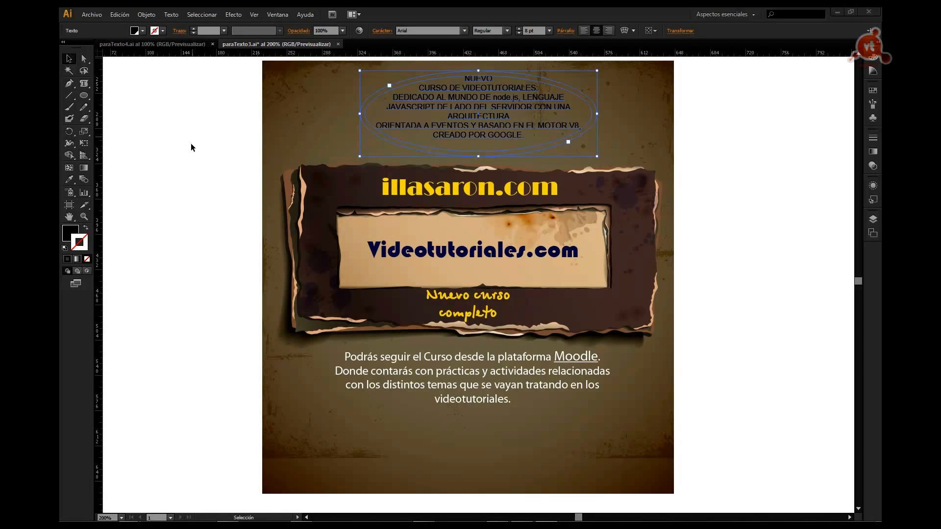
pyautogui.press('a')
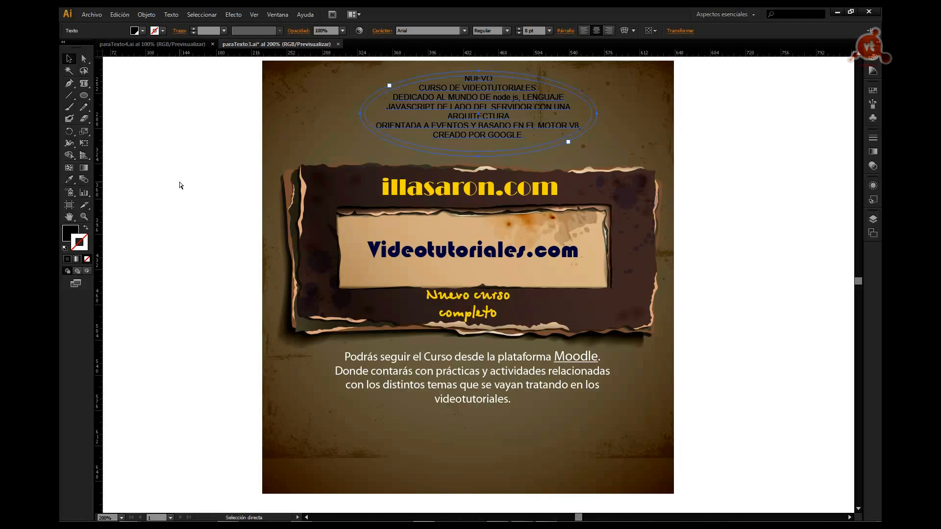
pyautogui.click(180, 185)
pyautogui.press('v')
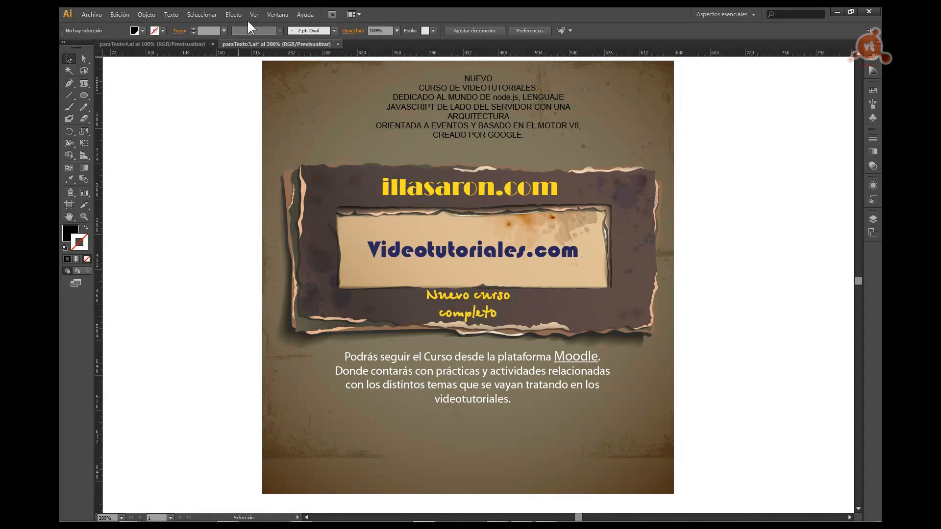
# - Show the artwork in outline view, directly select only the ellipse path around the text, and return to preview view
pyautogui.click(249, 16)
pyautogui.click(284, 26)
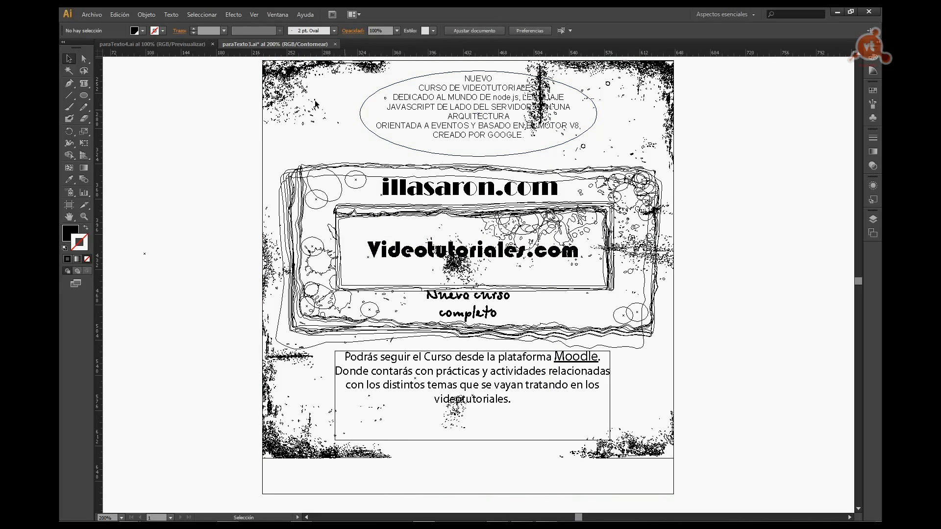
pyautogui.click(82, 58)
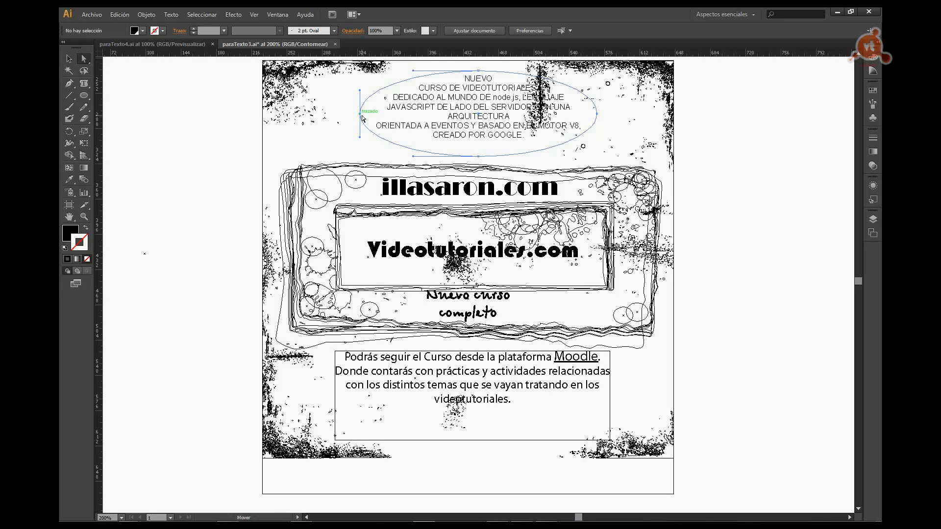
pyautogui.click(429, 72)
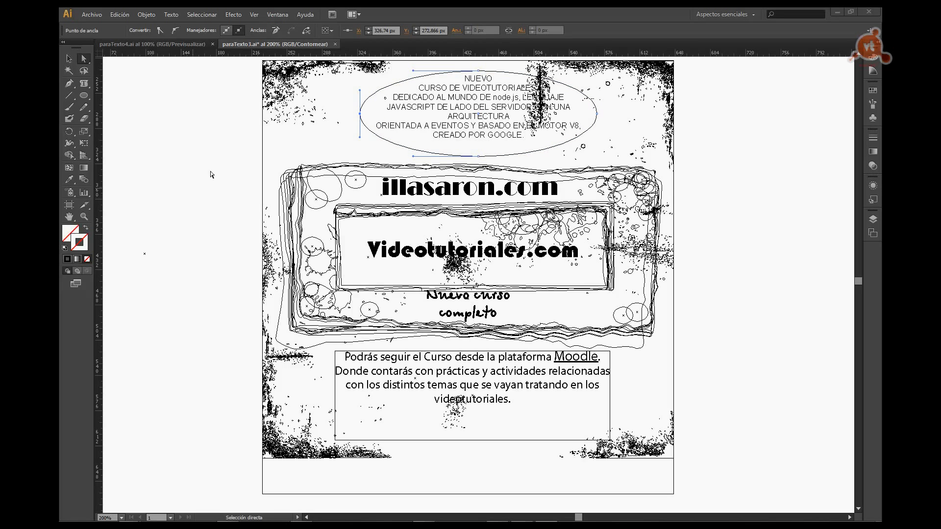
pyautogui.click(257, 14)
pyautogui.click(279, 27)
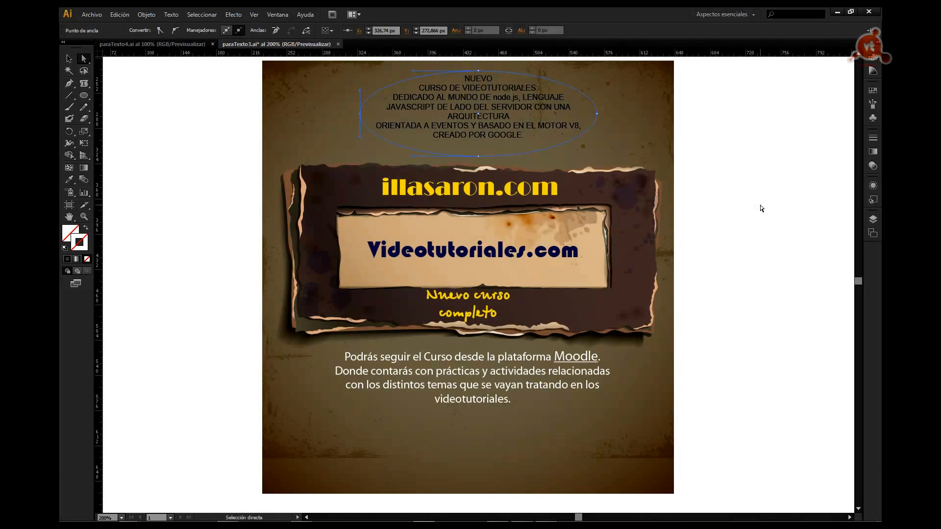
# - Fill the selected ellipse path with white and give it a 2 pt black stroke
pyautogui.click(64, 235)
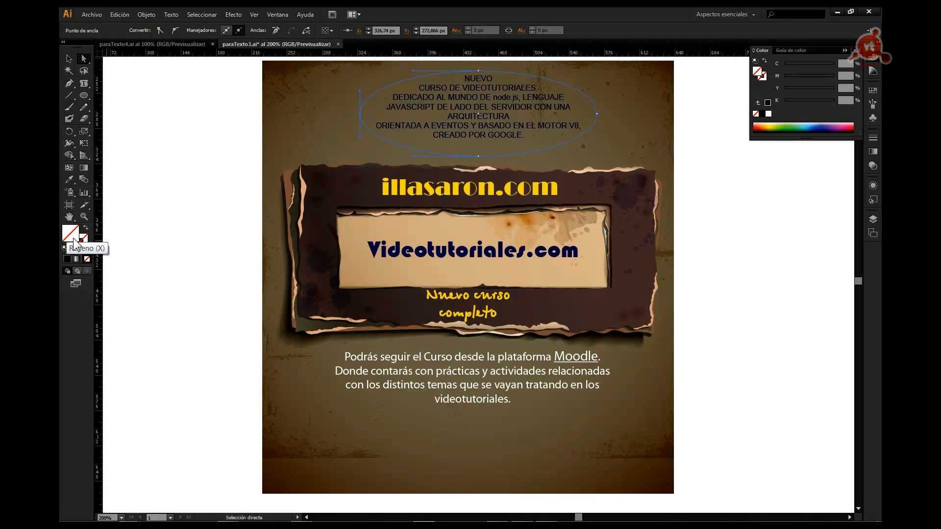
pyautogui.click(769, 114)
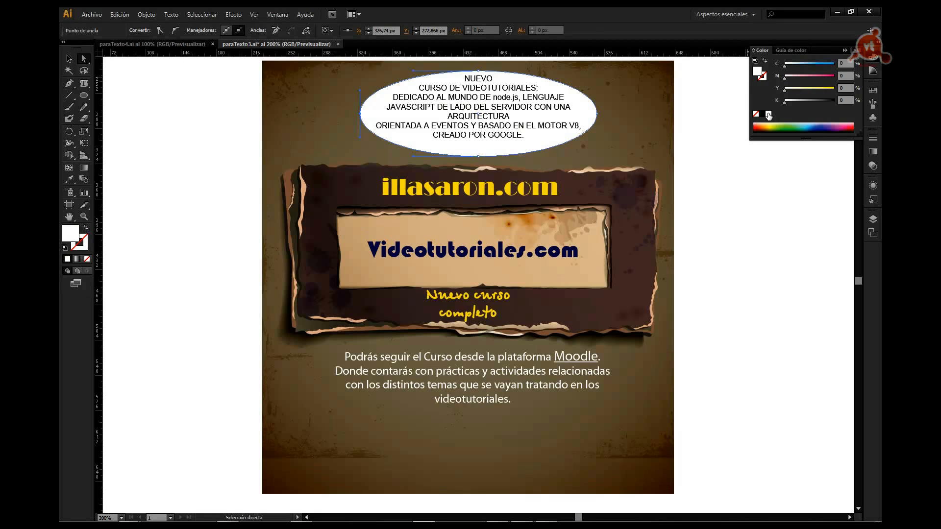
pyautogui.click(83, 245)
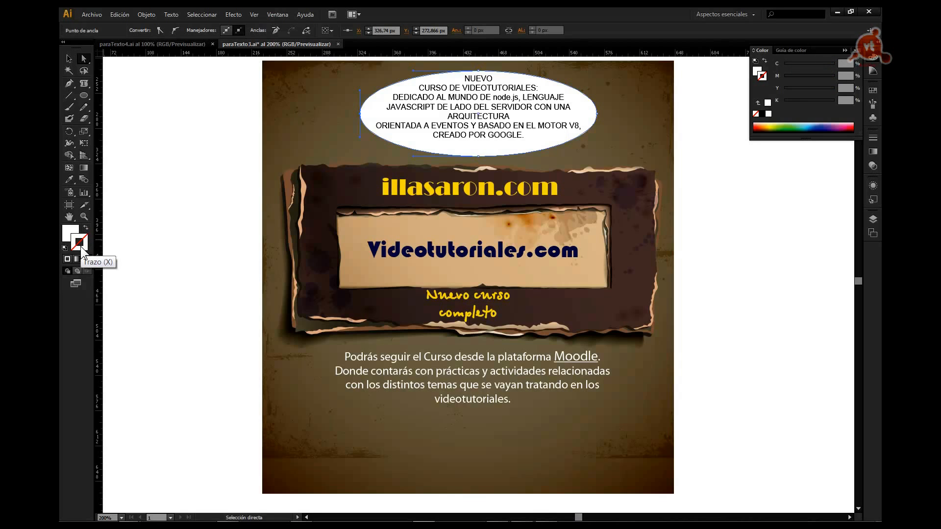
pyautogui.click(763, 114)
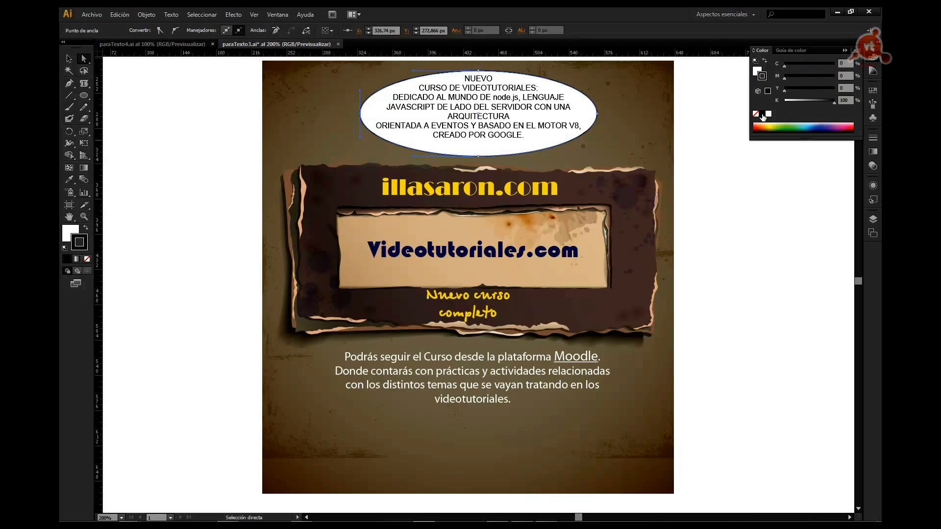
pyautogui.click(873, 137)
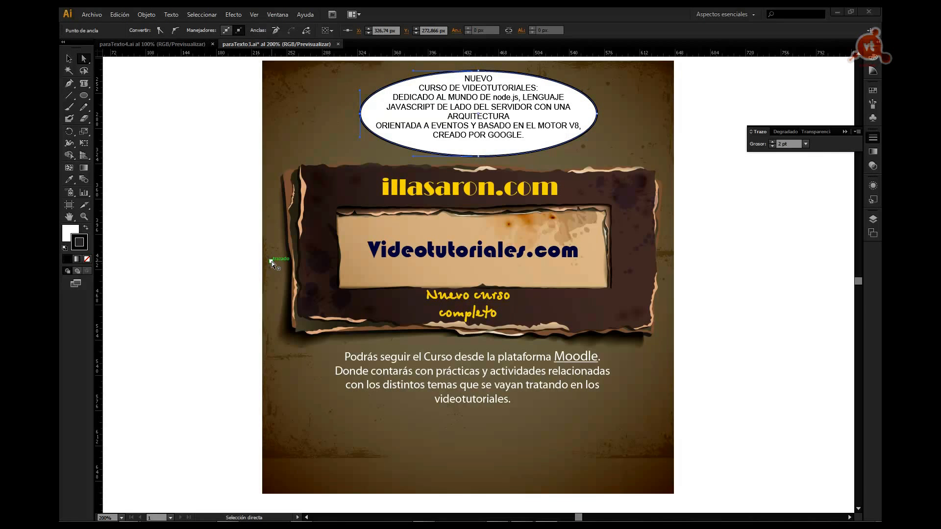
# - Select the text area inside the ellipse and look at its character settings
pyautogui.click(68, 59)
pyautogui.click(222, 165)
pyautogui.click(375, 116)
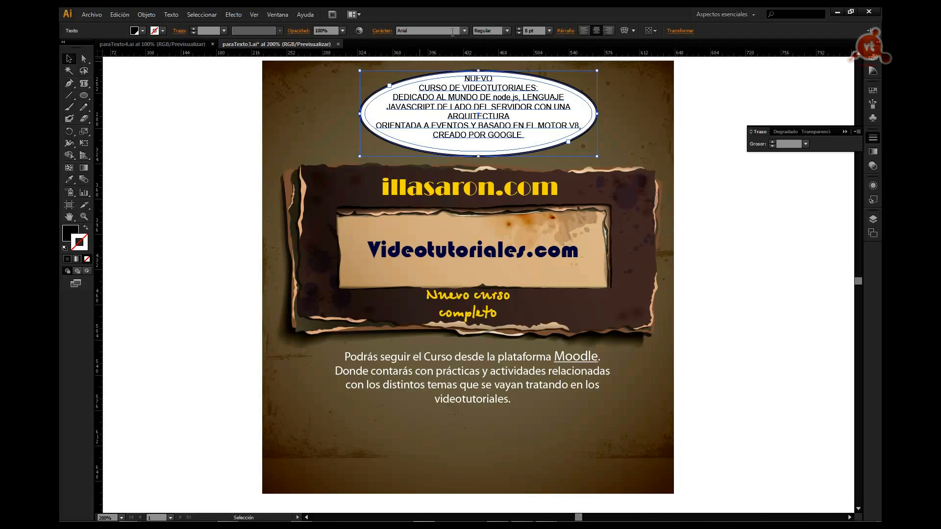
pyautogui.click(381, 31)
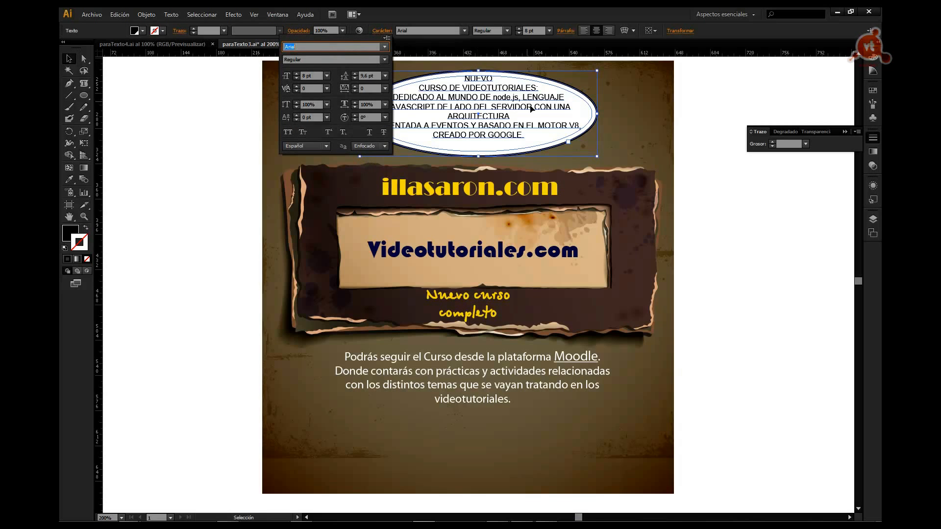
pyautogui.click(689, 104)
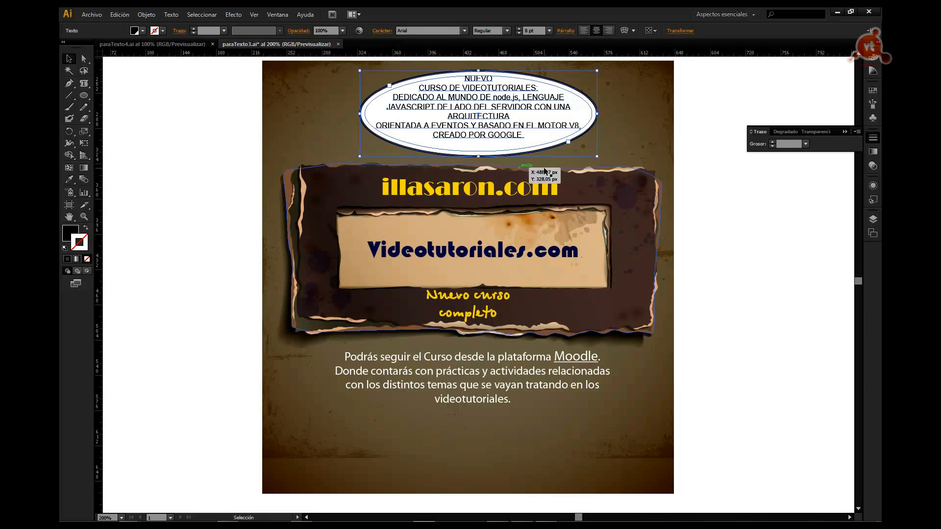
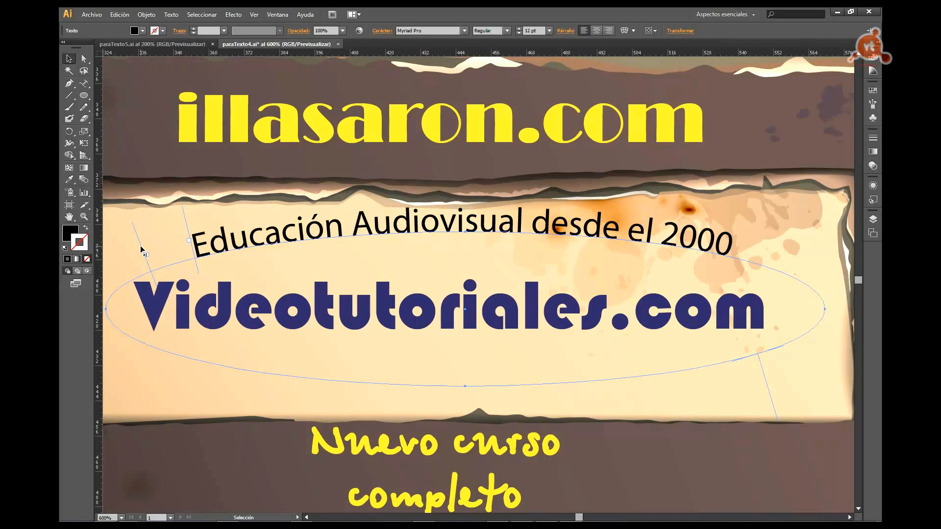
# - Adjust the path text's brackets to centre "Educación Audiovisual desde el 2000" along the ellipse's upper arc, above Videotutoriales.com
pyautogui.moveTo(145, 253)
pyautogui.mouseDown()
pyautogui.moveTo(436, 230)
pyautogui.moveTo(567, 254)
pyautogui.moveTo(739, 267)
pyautogui.moveTo(730, 267)
pyautogui.mouseUp()
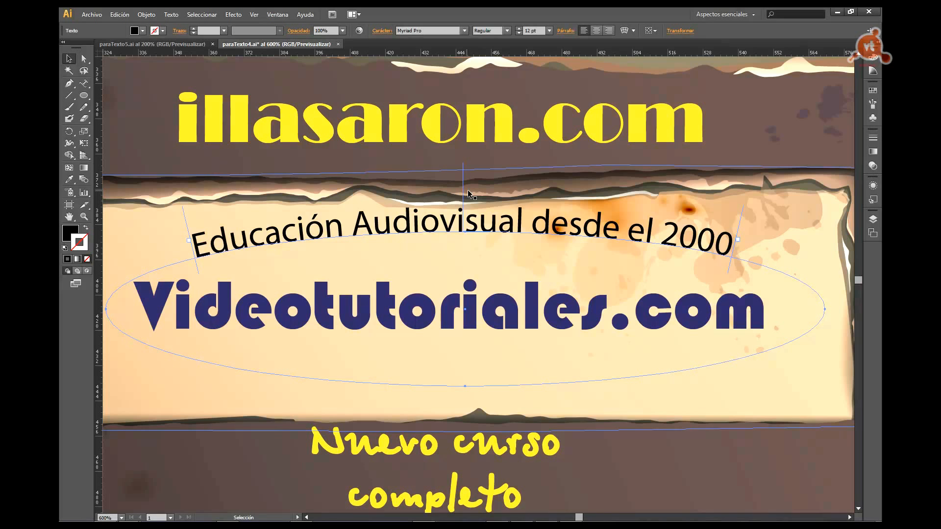
pyautogui.moveTo(466, 196); pyautogui.dragTo(462, 224)
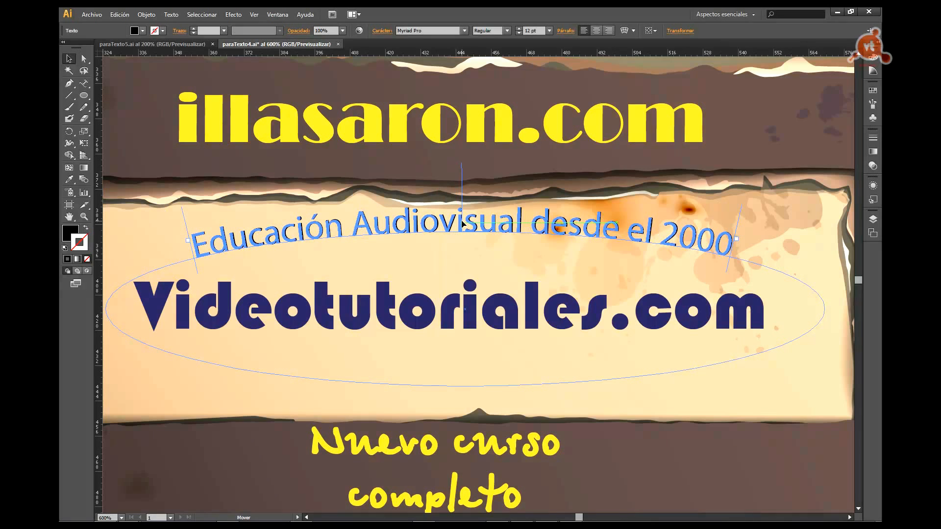
pyautogui.moveTo(462, 225); pyautogui.dragTo(463, 224)
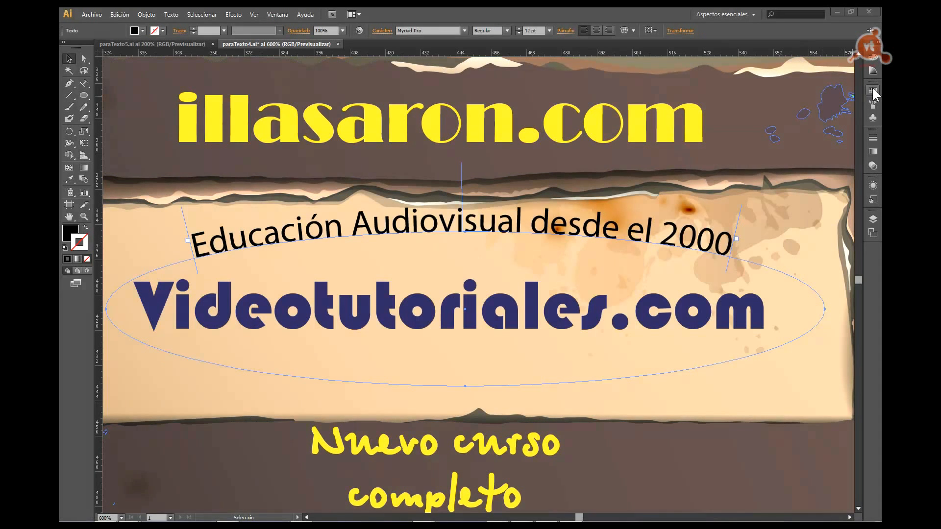
# - Give the curved path text a dark blue 1 pt stroke, then deselect it and close the swatches
pyautogui.click(872, 90)
pyautogui.click(821, 104)
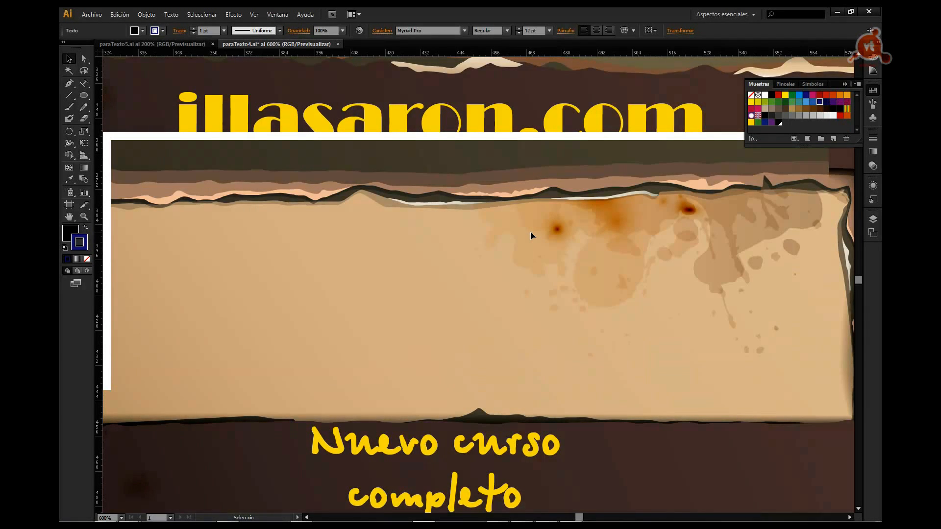
pyautogui.hotkey('ctrl', '-')
pyautogui.hotkey('ctrl', '-')
pyautogui.click(188, 272)
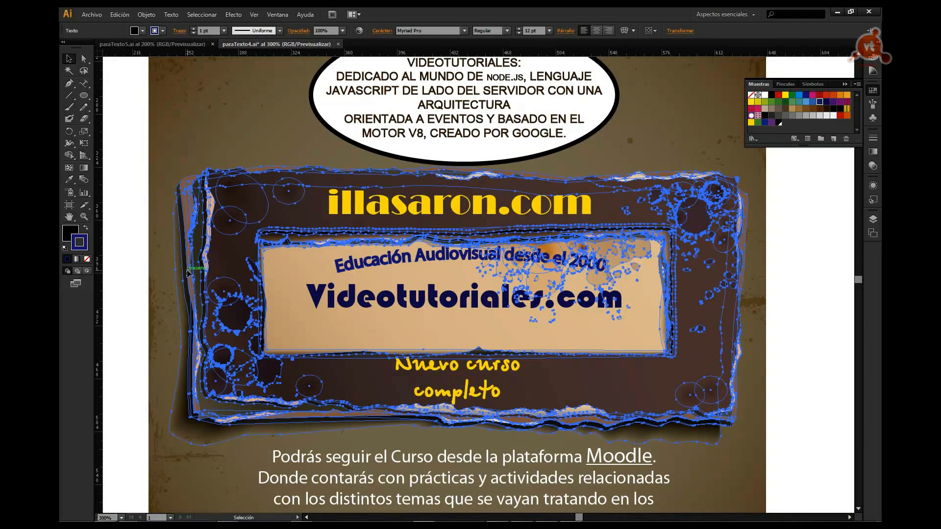
pyautogui.click(169, 268)
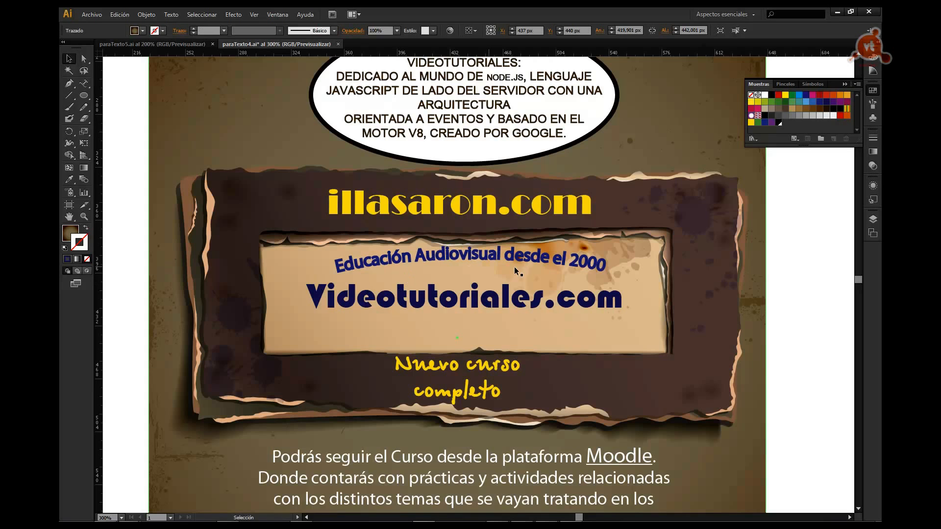
pyautogui.click(845, 85)
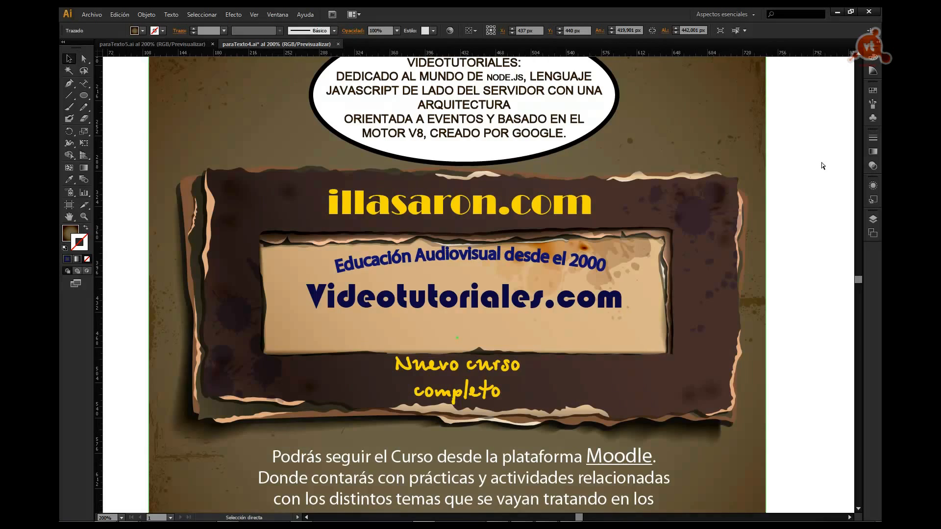
pyautogui.hotkey('ctrl', '-')
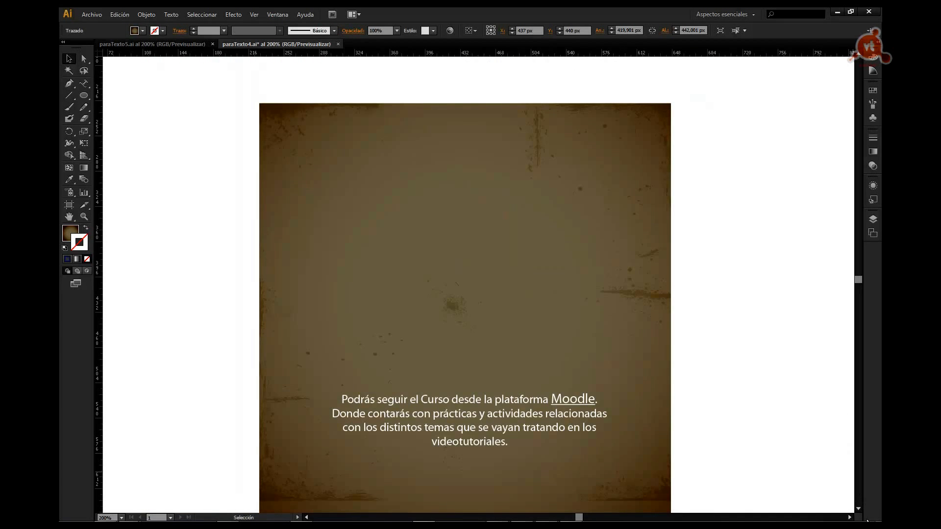
pyautogui.scroll(-4, 861, 515)
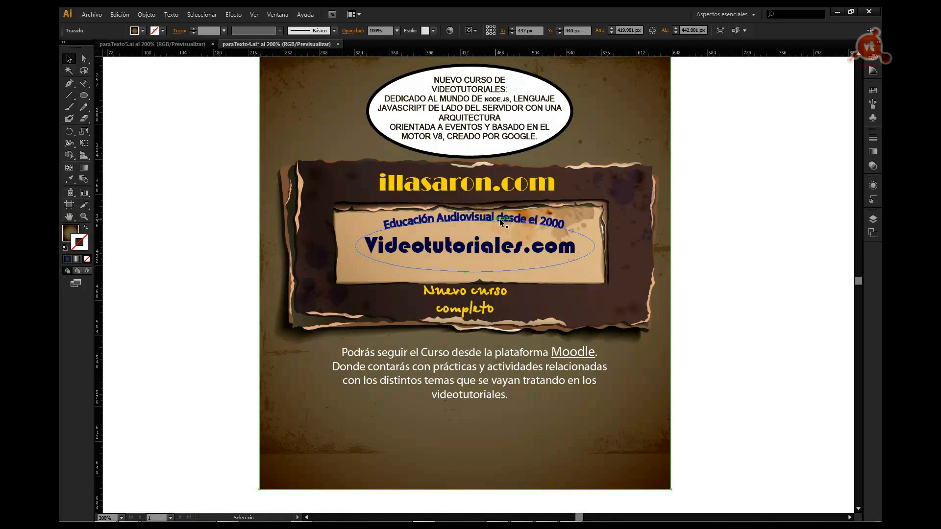
pyautogui.click(763, 261)
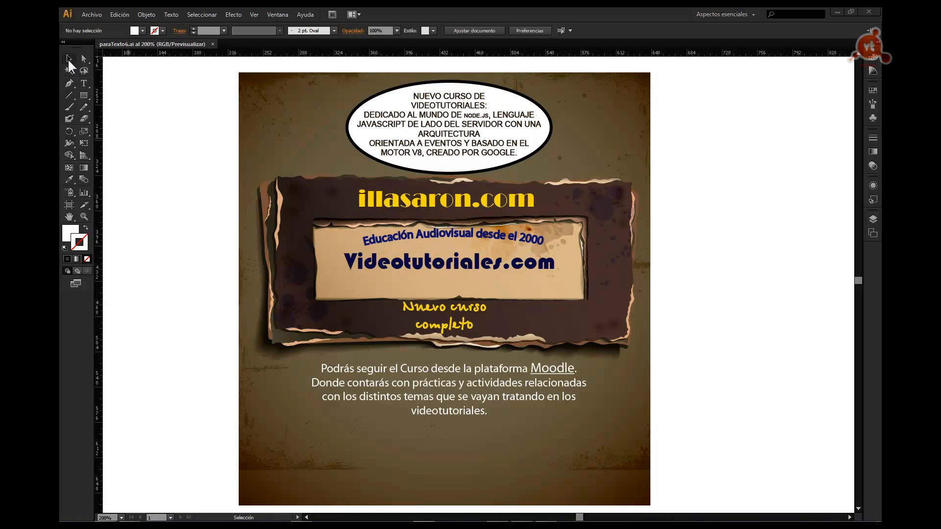
# - Add a point text reading "0utKast" near the lower edge of the paraTexto6.ai artwork
pyautogui.click(83, 85)
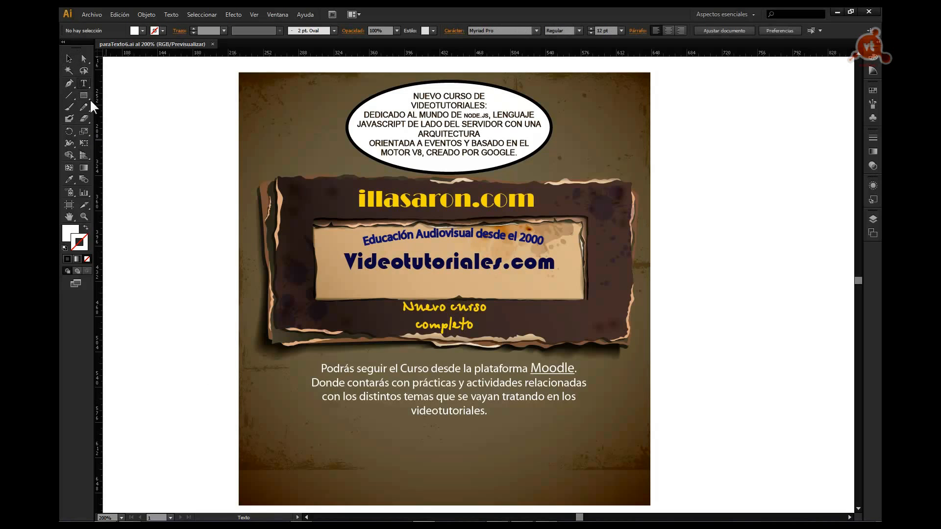
pyautogui.click(287, 488)
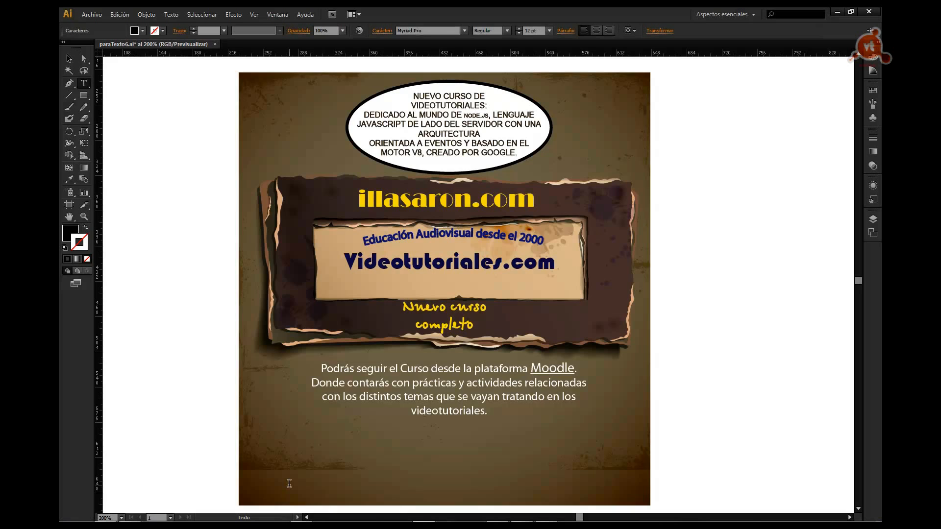
pyautogui.write('0utKast')
# - Set the 0utKast text to the Arial Black font at 72 pt
pyautogui.doubleClick(292, 483)
pyautogui.click(464, 31)
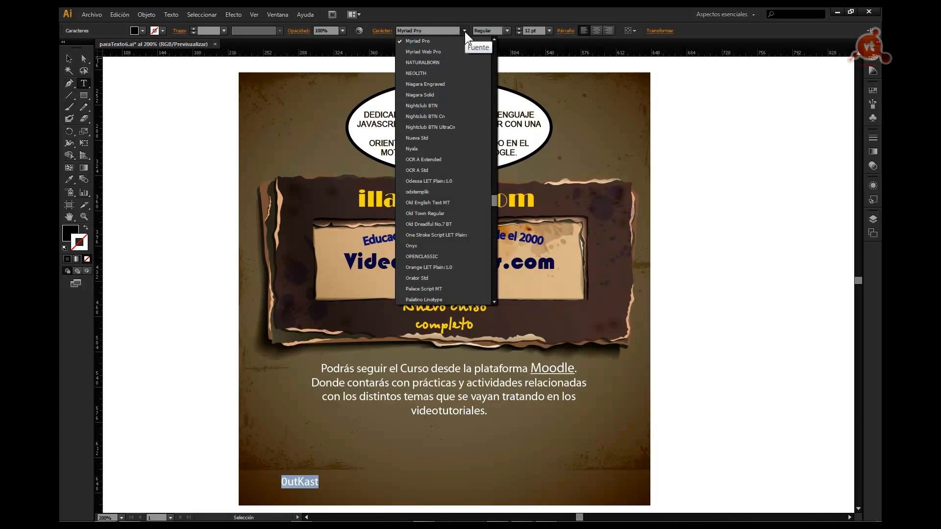
pyautogui.moveTo(494, 199); pyautogui.dragTo(495, 61)
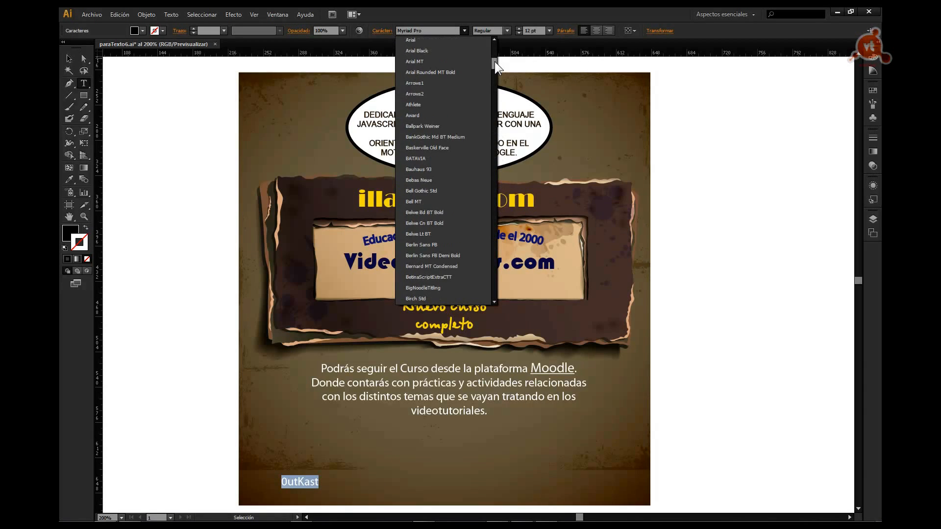
pyautogui.click(429, 50)
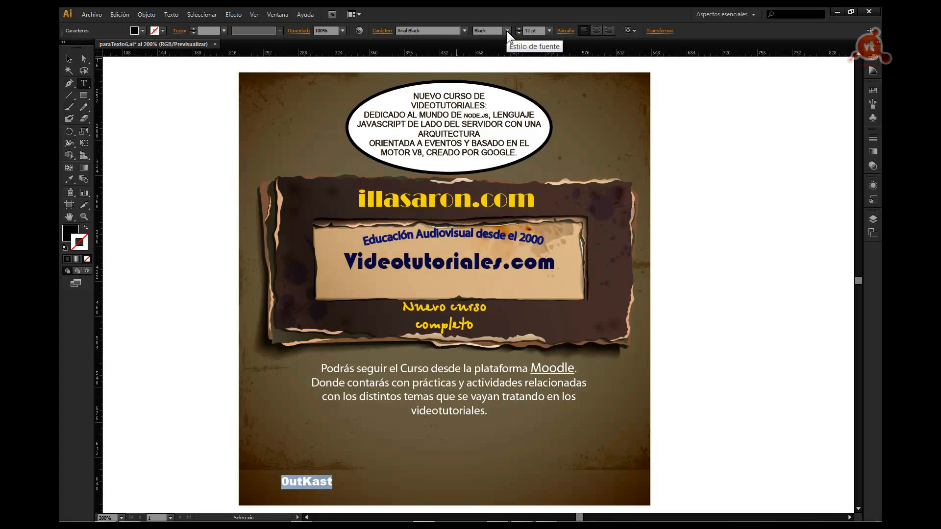
pyautogui.click(549, 31)
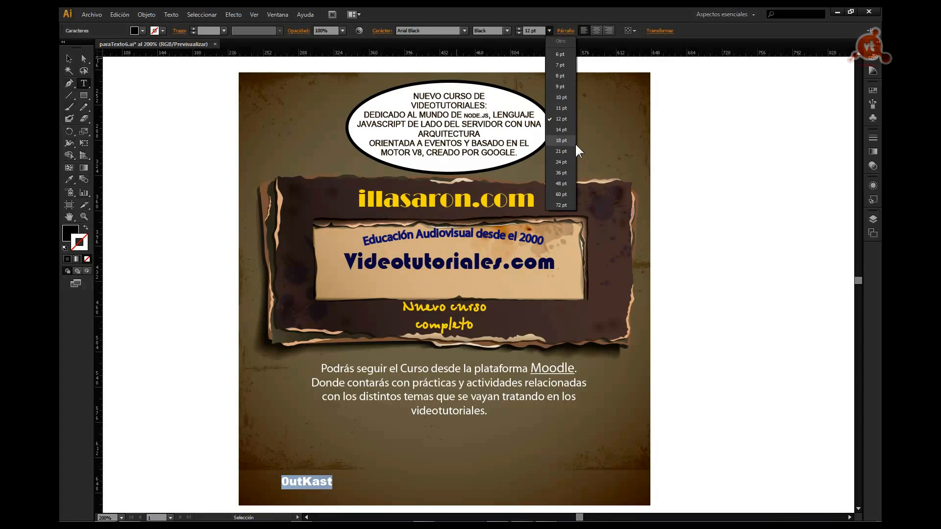
pyautogui.click(564, 202)
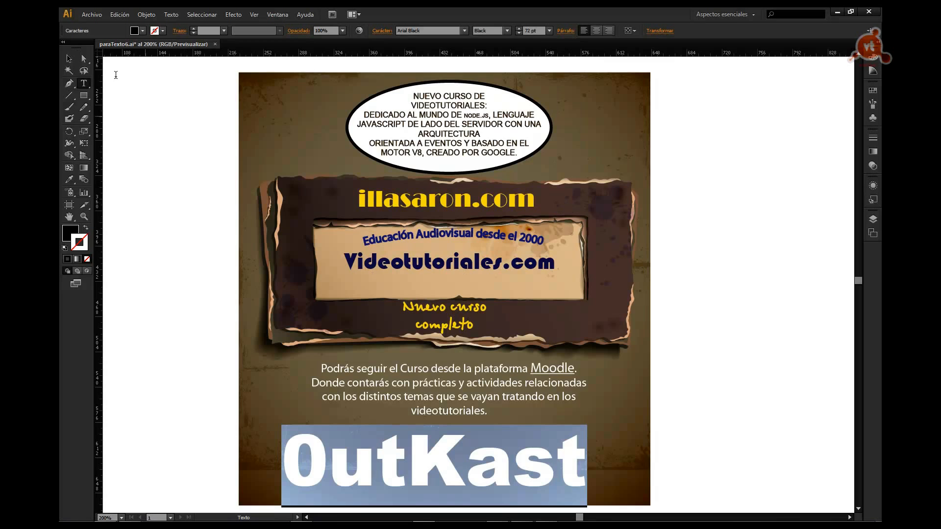
# - Move the 0utKast text to sit centred just below the Moodle paragraph and deselect it
pyautogui.click(69, 59)
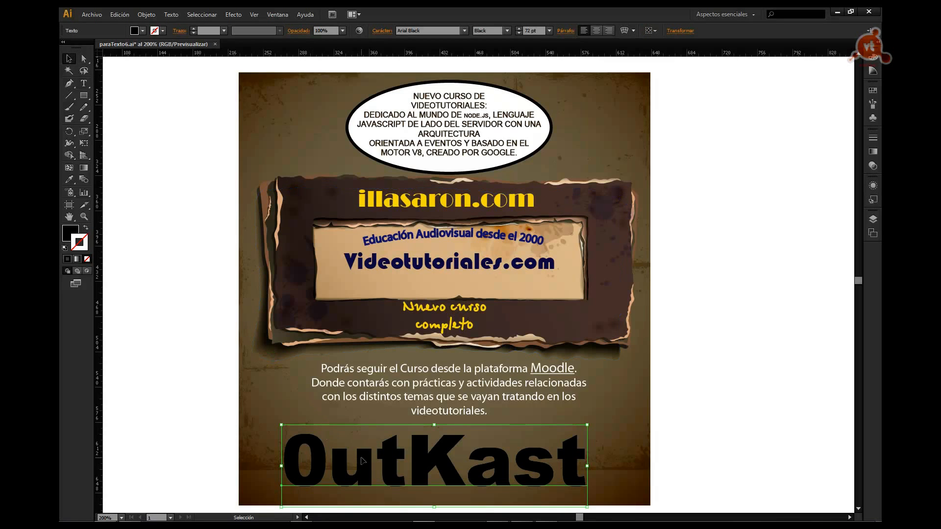
pyautogui.moveTo(364, 461); pyautogui.dragTo(395, 453)
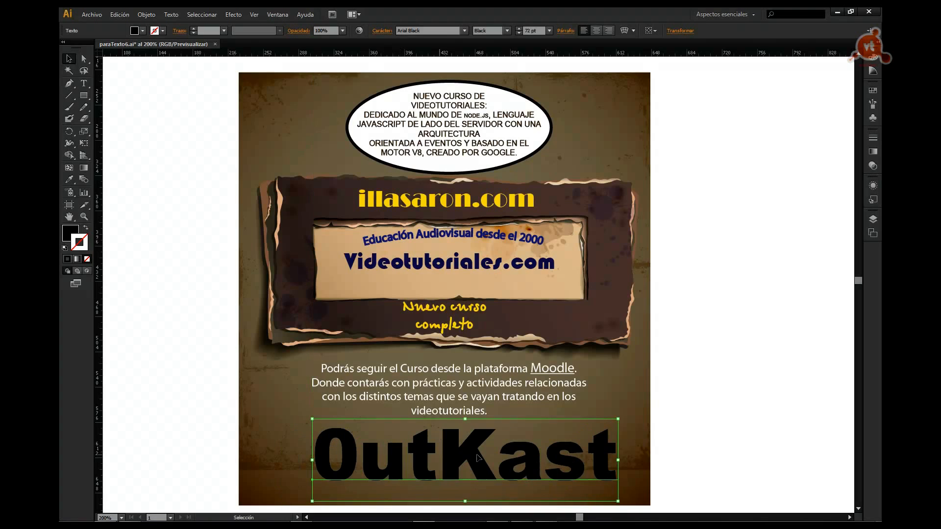
pyautogui.click(695, 433)
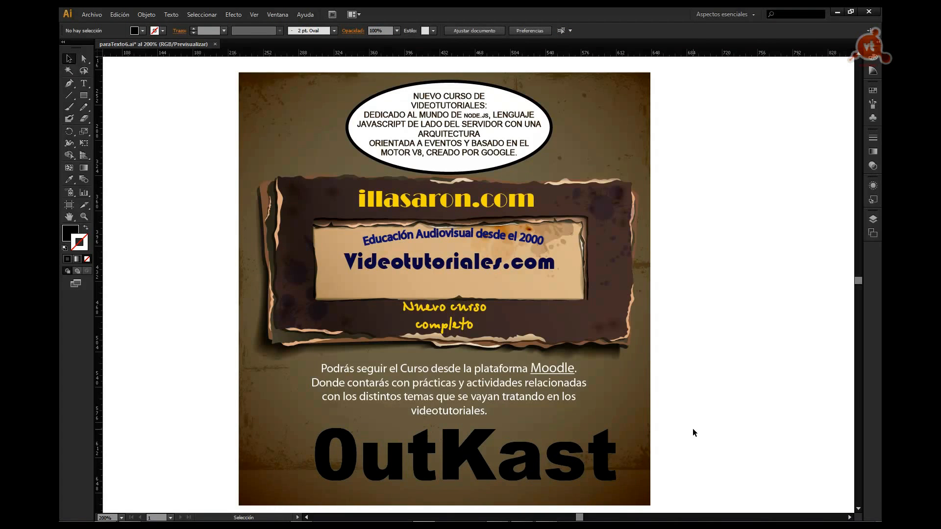
# - Convert the 0utKast text to outlines
pyautogui.click(69, 59)
pyautogui.click(429, 474)
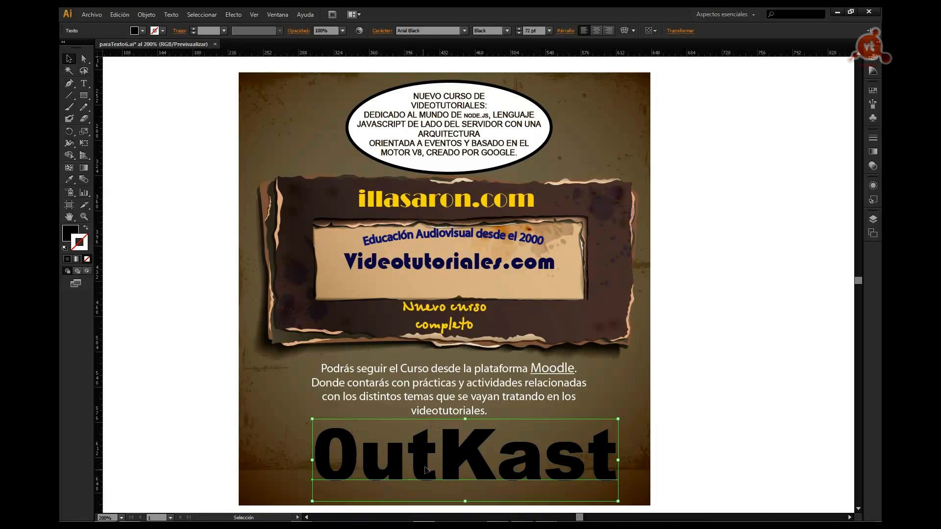
pyautogui.click(171, 16)
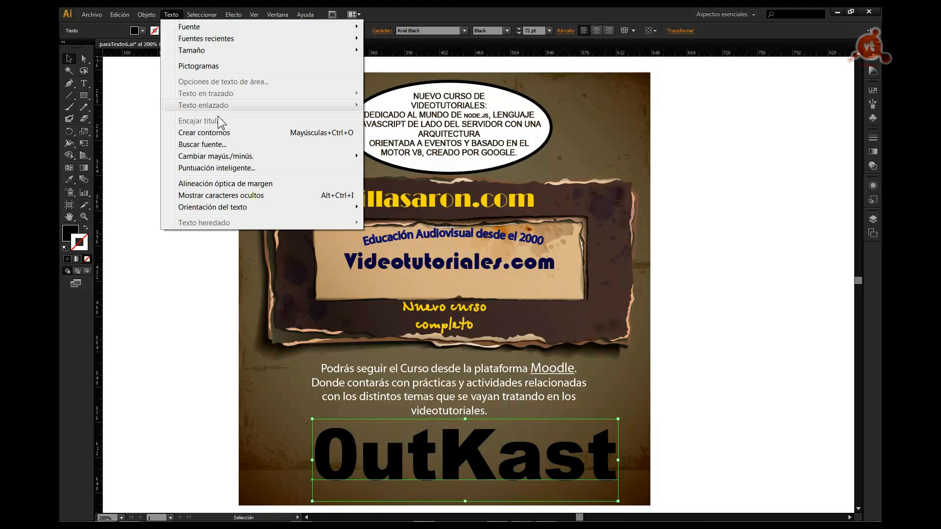
pyautogui.click(249, 132)
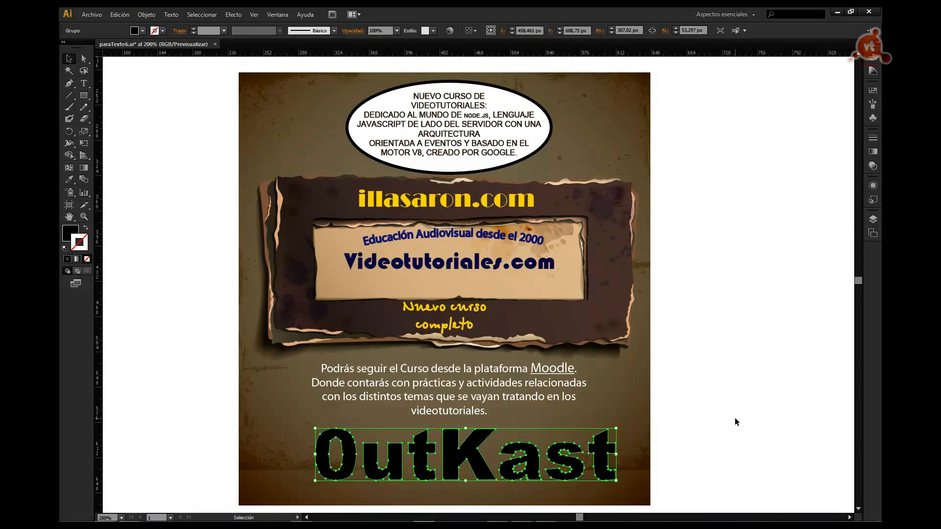
# - Directly select only the outlined first character, the zero of 0utKast, and rotate it by 215° with the preview enabled
pyautogui.click(85, 60)
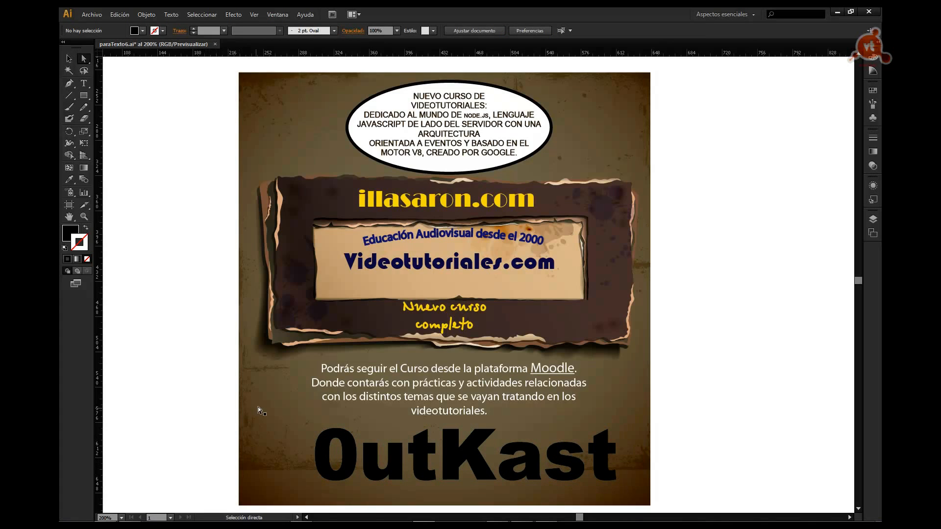
pyautogui.click(324, 453)
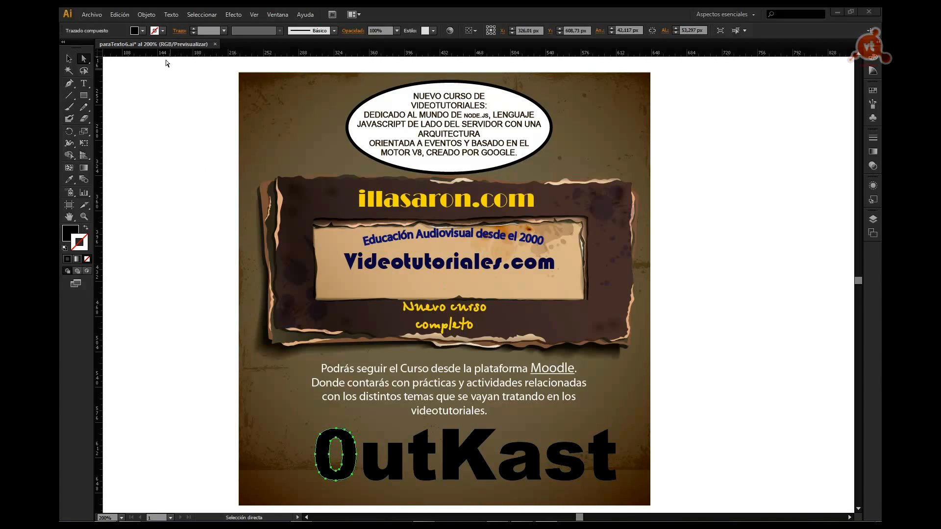
pyautogui.click(146, 14)
pyautogui.moveTo(165, 28)
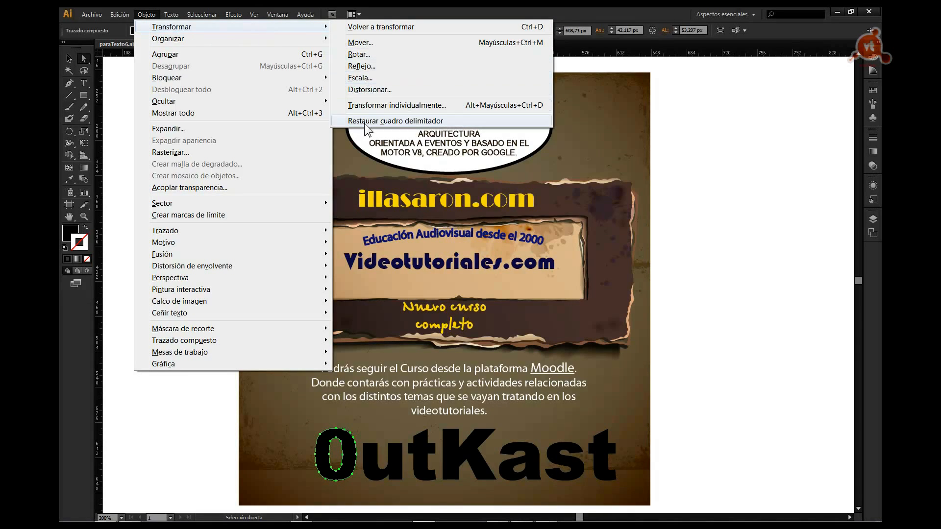
pyautogui.click(362, 55)
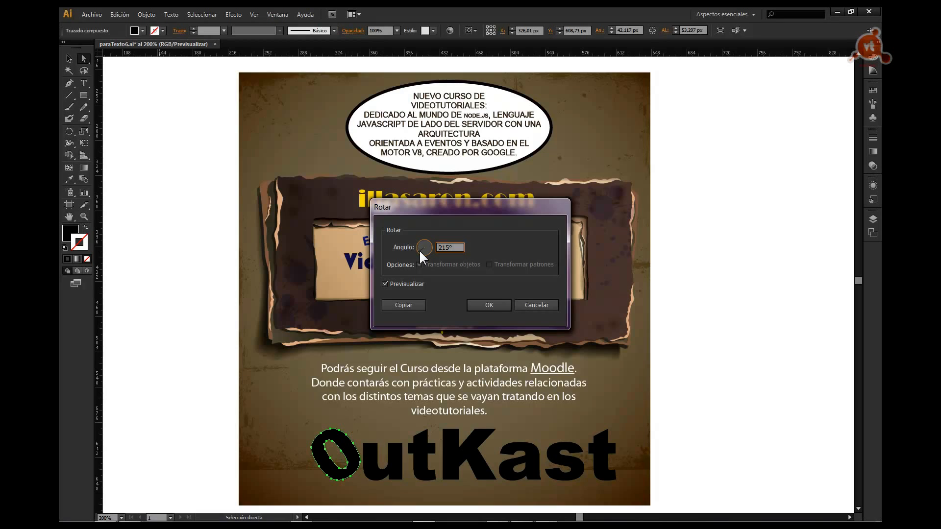
pyautogui.click(488, 307)
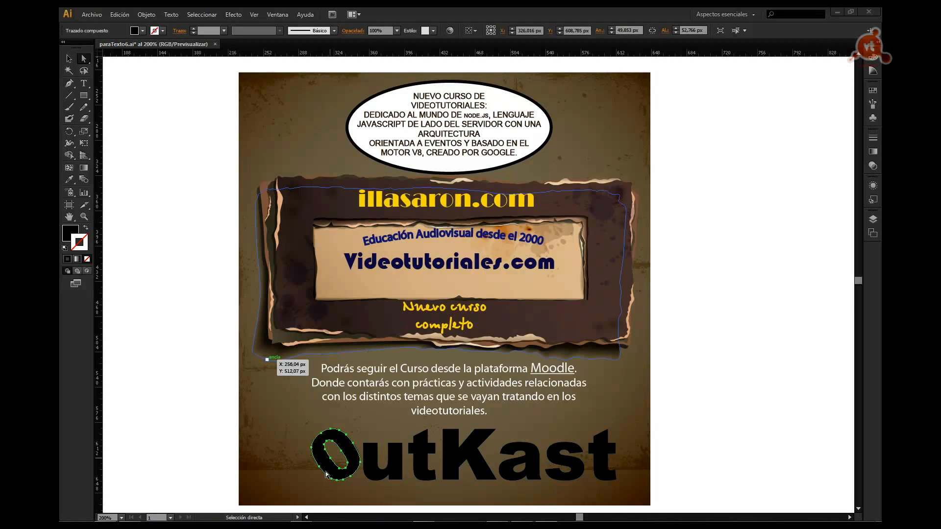
pyautogui.click(172, 14)
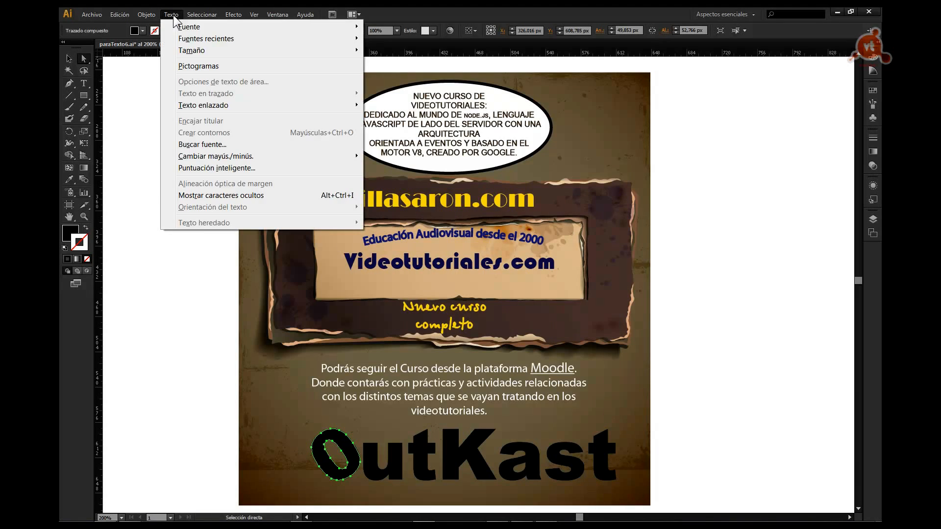
pyautogui.moveTo(152, 19)
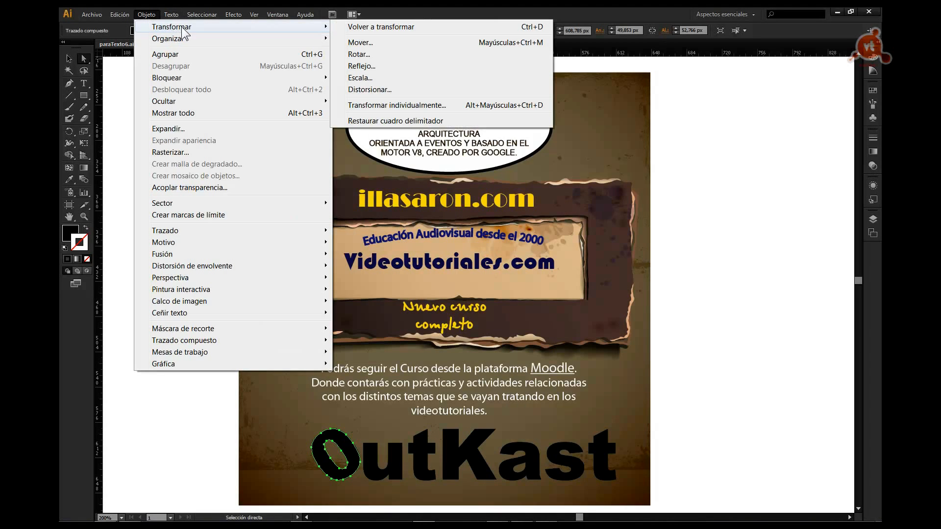
pyautogui.click(614, 8)
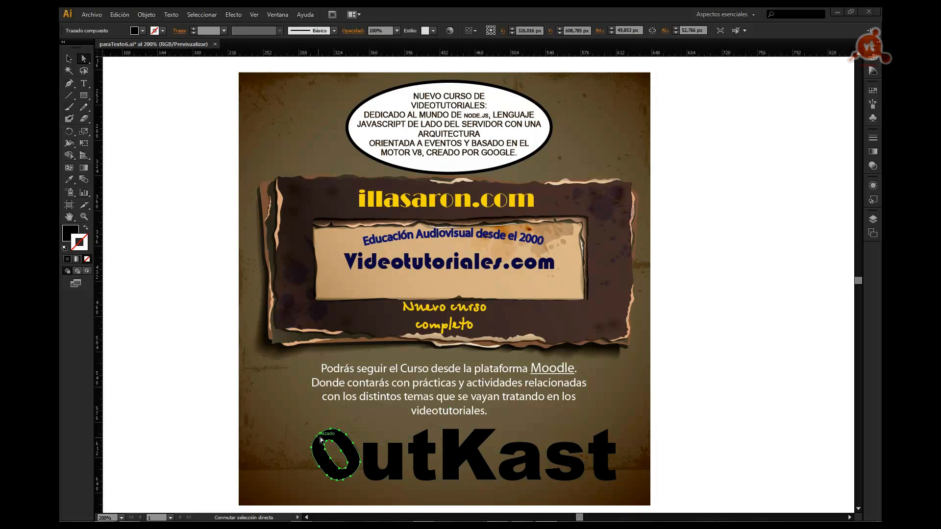
# - Pull the zero's upper-left anchor point outward about 57 px left and 25 px up to form a long spike, and deselect it
pyautogui.moveTo(321, 436); pyautogui.dragTo(321, 437)
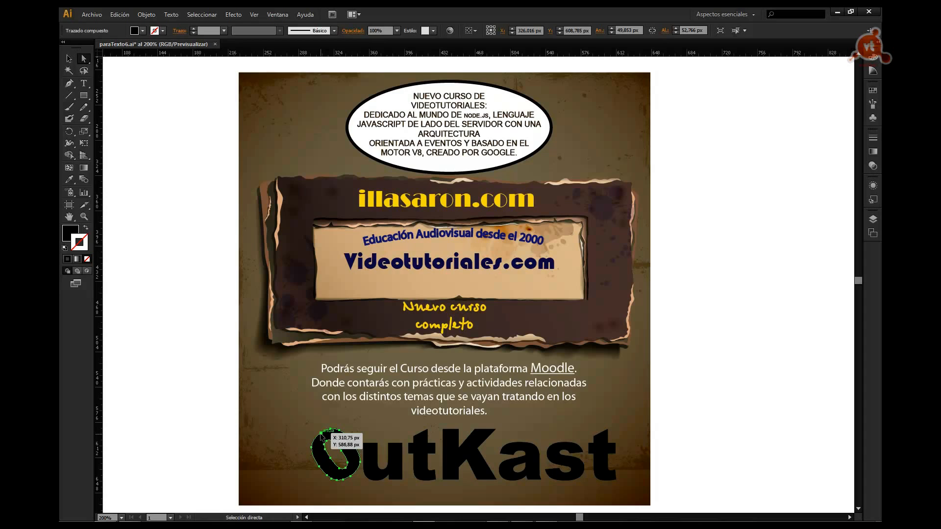
pyautogui.click(321, 436)
pyautogui.moveTo(321, 434); pyautogui.dragTo(276, 416)
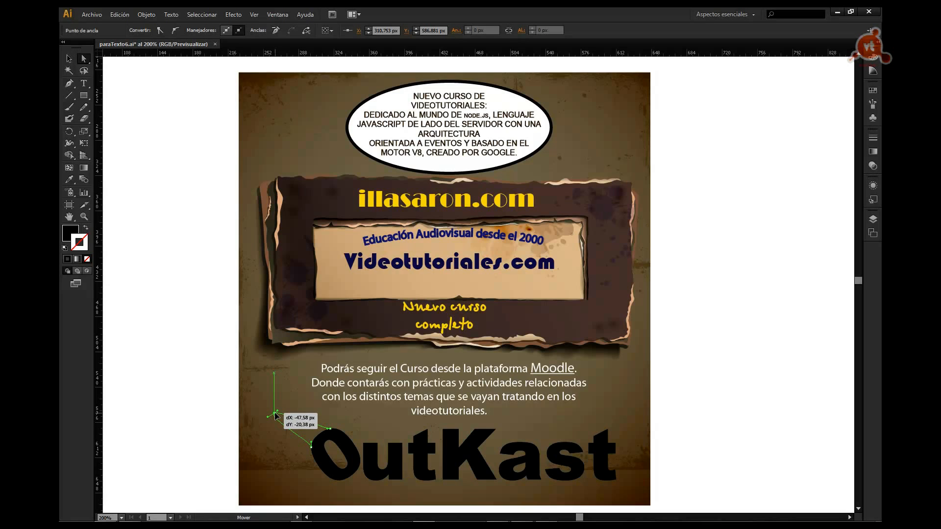
pyautogui.moveTo(276, 416); pyautogui.dragTo(274, 414)
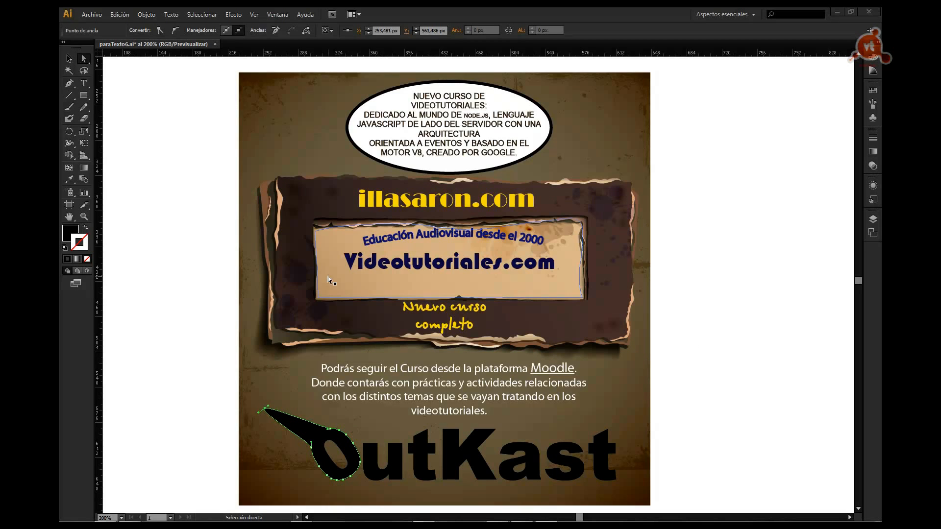
pyautogui.click(69, 58)
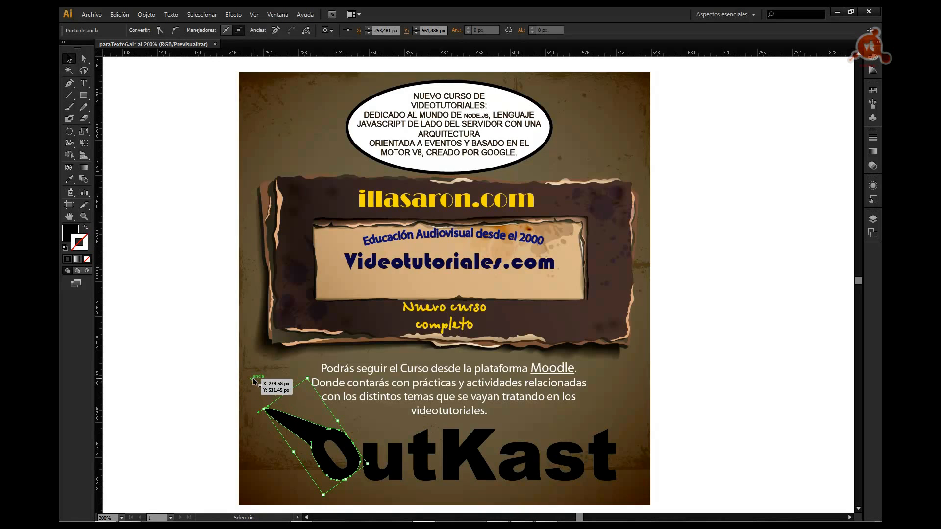
pyautogui.click(213, 409)
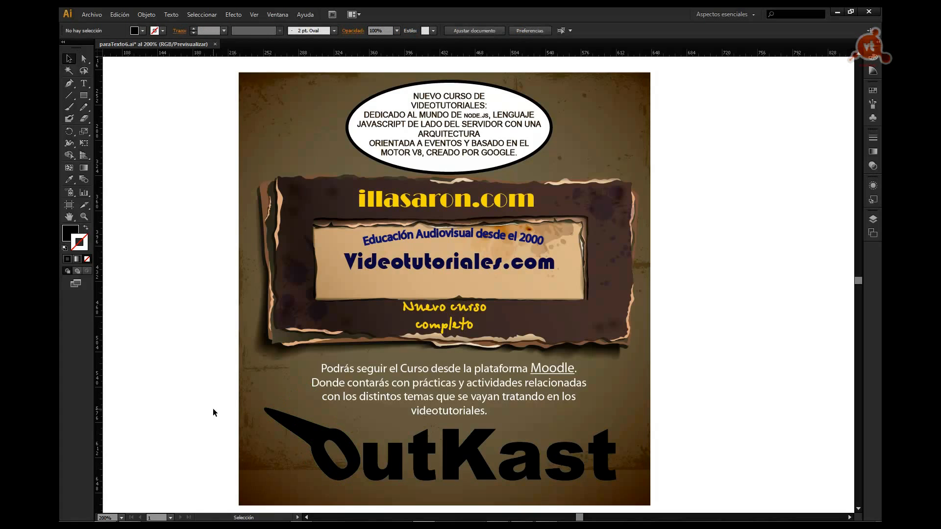
# - Fill the whole outlined 0utKast group with the dark brown paper frame's colour using the Eyedropper, and deselect it
pyautogui.click(423, 470)
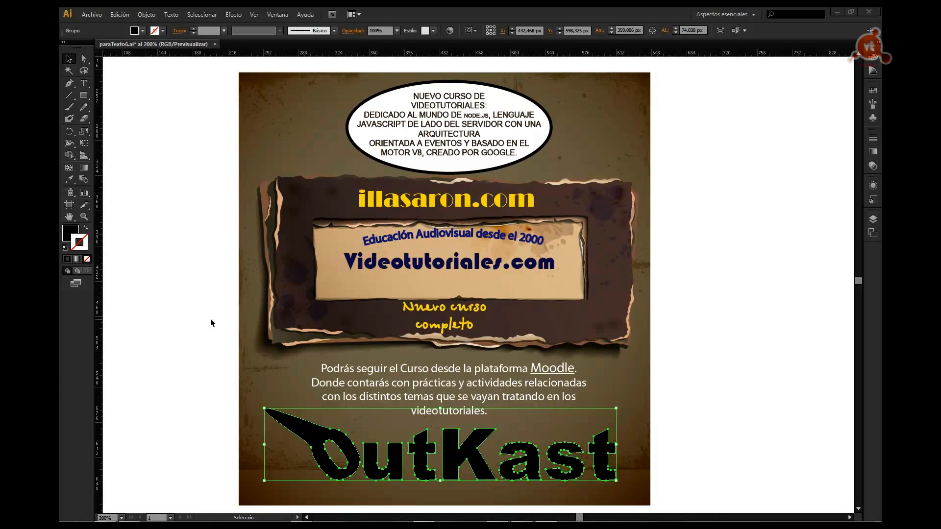
pyautogui.click(68, 180)
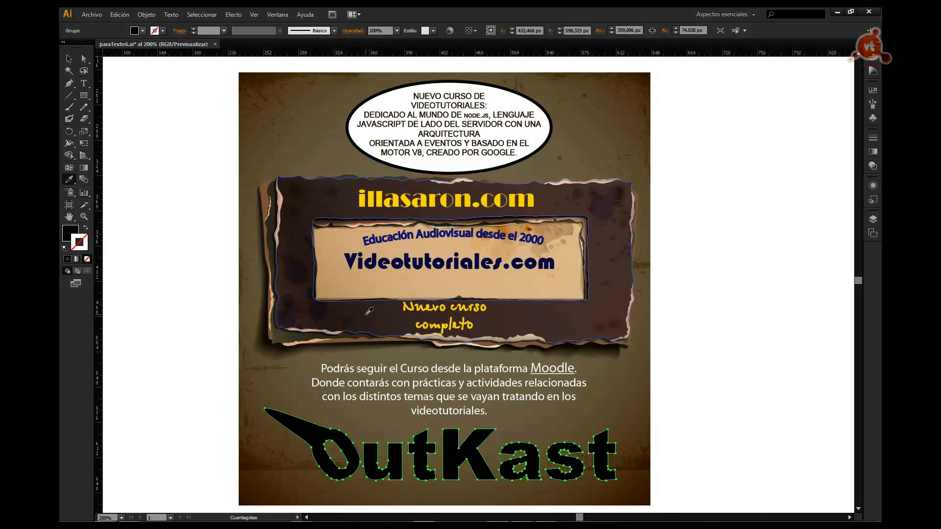
pyautogui.click(529, 310)
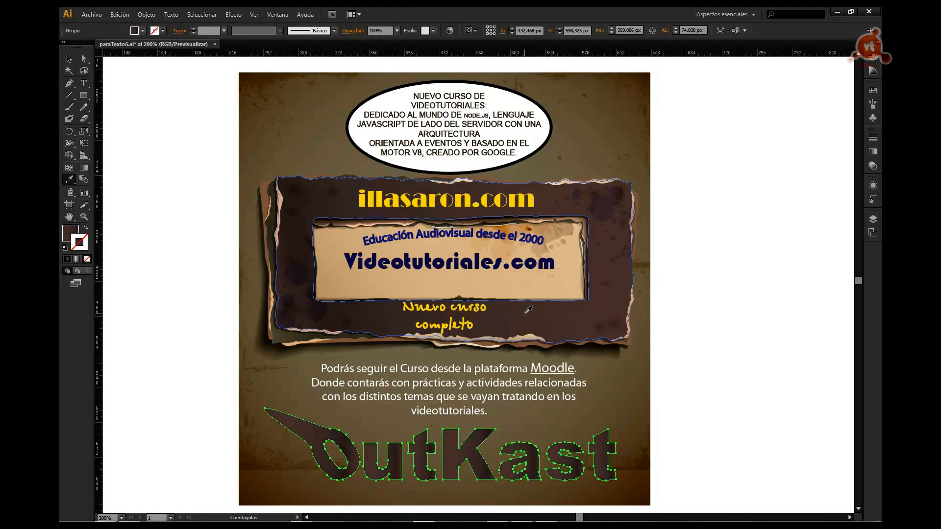
pyautogui.click(69, 58)
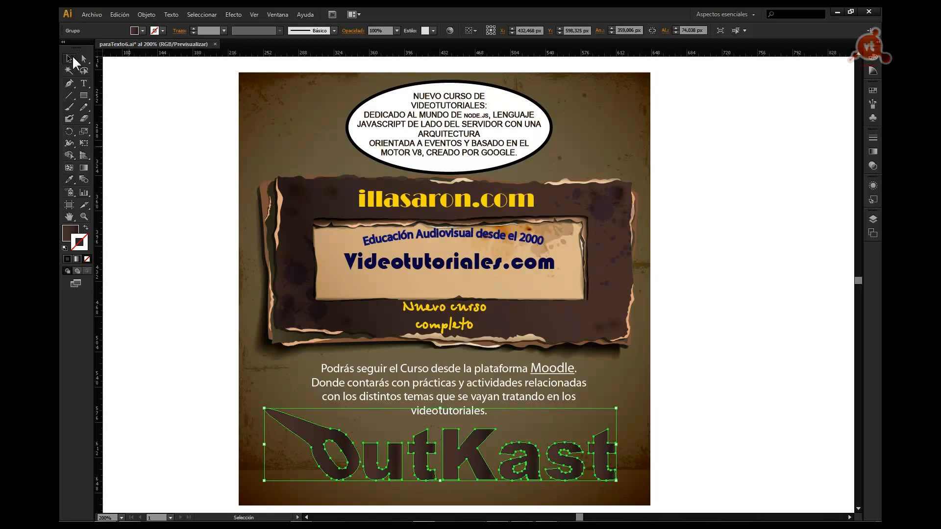
pyautogui.click(204, 210)
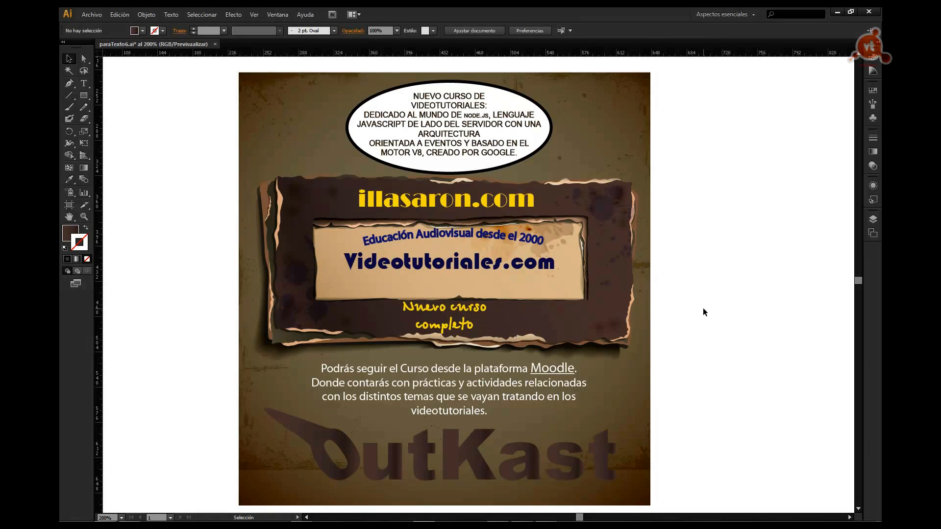
# - Set the opacity of the outlined 0utKast group to 30% and deselect it
pyautogui.click(601, 456)
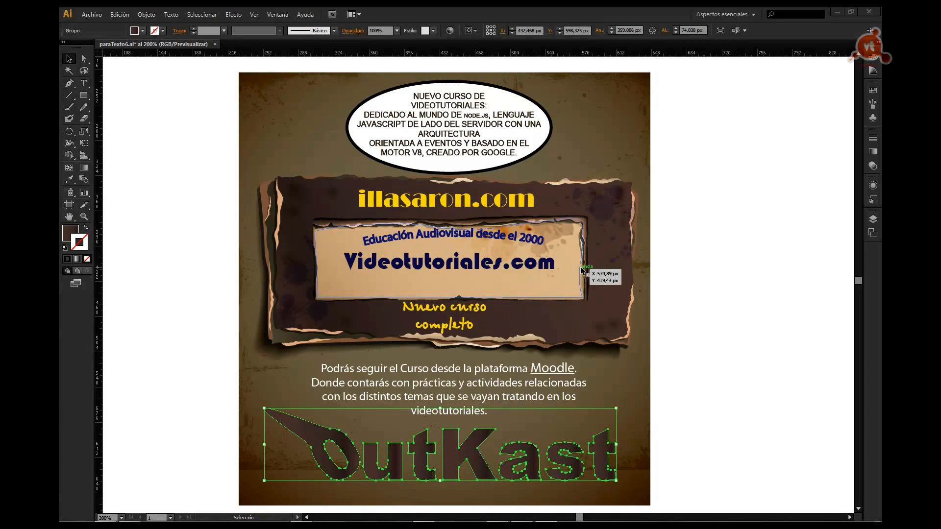
pyautogui.click(397, 31)
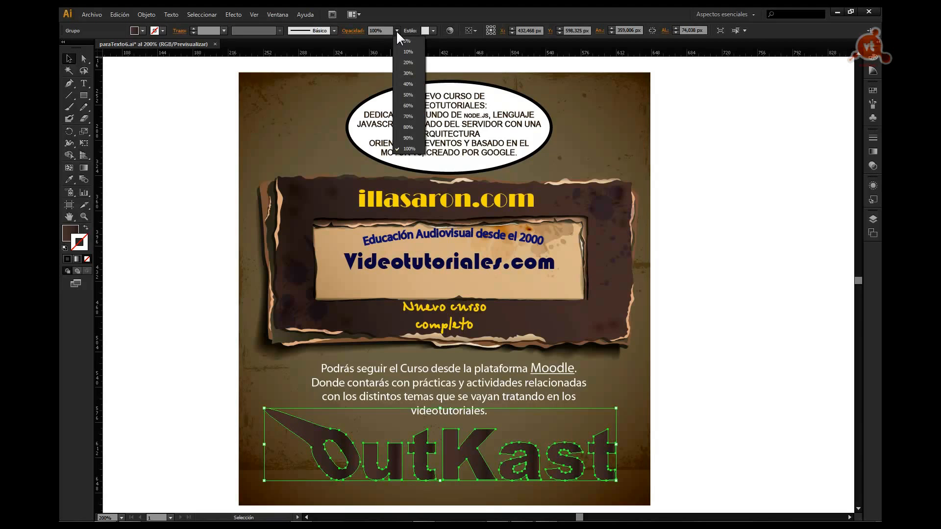
pyautogui.click(406, 73)
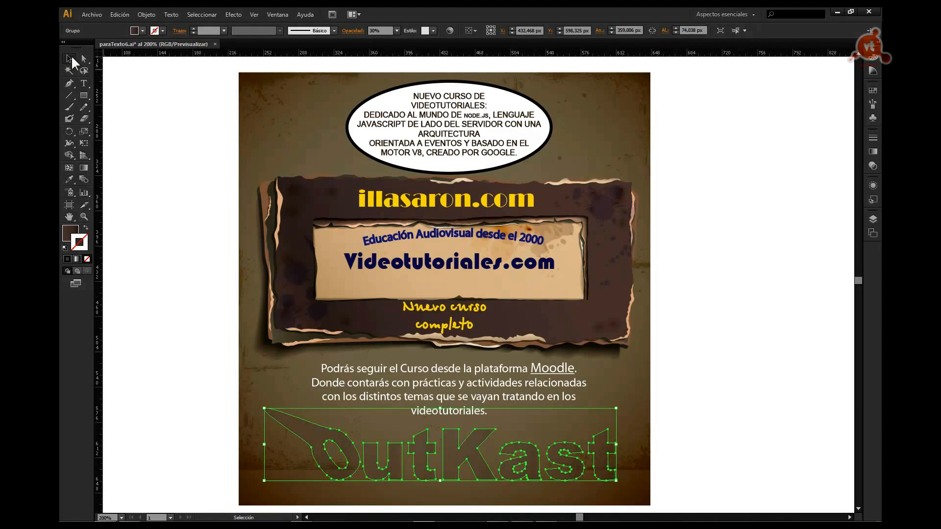
pyautogui.click(208, 326)
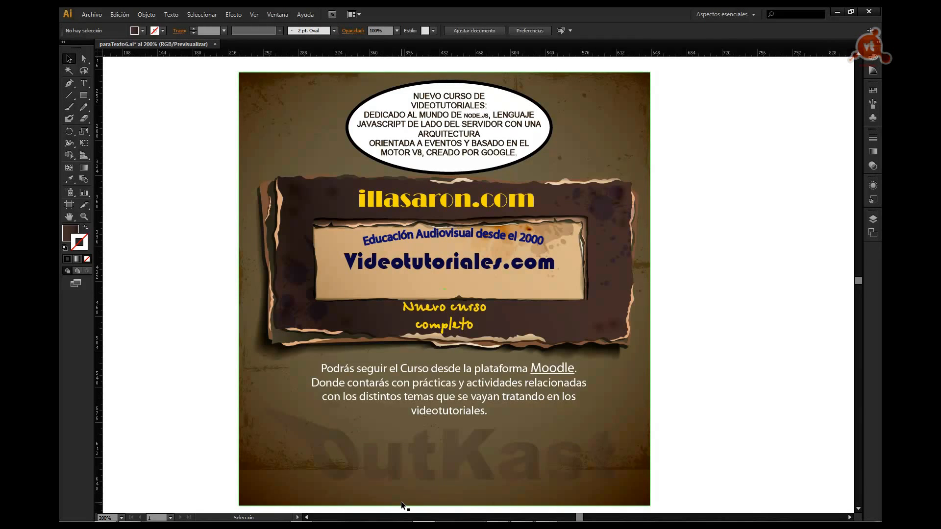
# - Move the 0utKast group straight up about 54 px so it overlaps the Moodle paragraph as a watermark, and deselect it
pyautogui.click(424, 446)
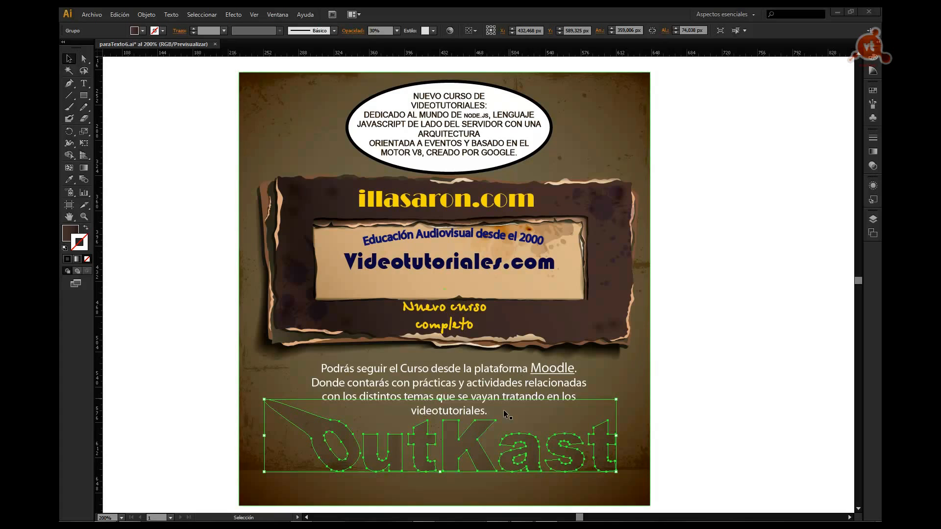
pyautogui.press('Up')
pyautogui.press('Up')
pyautogui.press('Up')
pyautogui.press('Up')
pyautogui.press('Up')
pyautogui.press('Up')
pyautogui.press('Up')
pyautogui.press('Up')
pyautogui.press('Up')
pyautogui.press('Up')
pyautogui.press('Up')
pyautogui.press('Up')
pyautogui.press('Up')
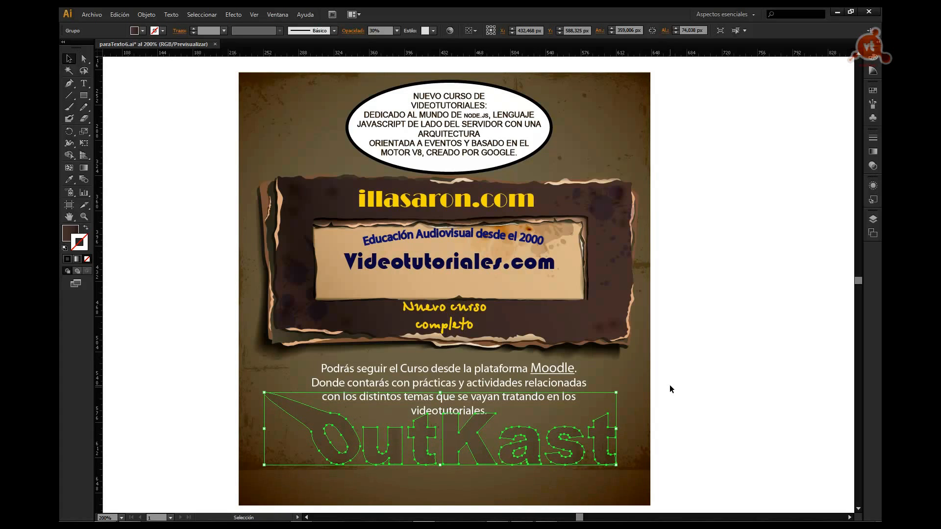
pyautogui.press('Up')
pyautogui.press('Up')
pyautogui.press('Up')
pyautogui.press('Up')
pyautogui.press('Up')
pyautogui.press('Up')
pyautogui.press('Up')
pyautogui.press('Up')
pyautogui.press('Up')
pyautogui.press('Up')
pyautogui.press('Up')
pyautogui.press('Up')
pyautogui.press('Up')
pyautogui.press('Up')
pyautogui.press('Up')
pyautogui.press('Up')
pyautogui.press('Up')
pyautogui.press('Up')
pyautogui.press('Up')
pyautogui.press('Up')
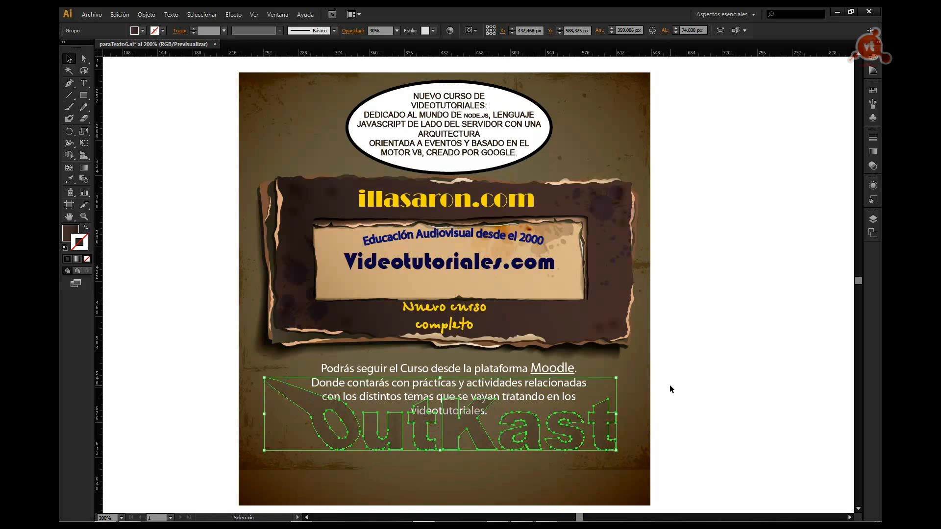
pyautogui.press('Up')
pyautogui.press('Up')
pyautogui.press('Up')
pyautogui.press('Up')
pyautogui.press('Up')
pyautogui.press('Up')
pyautogui.press('Up')
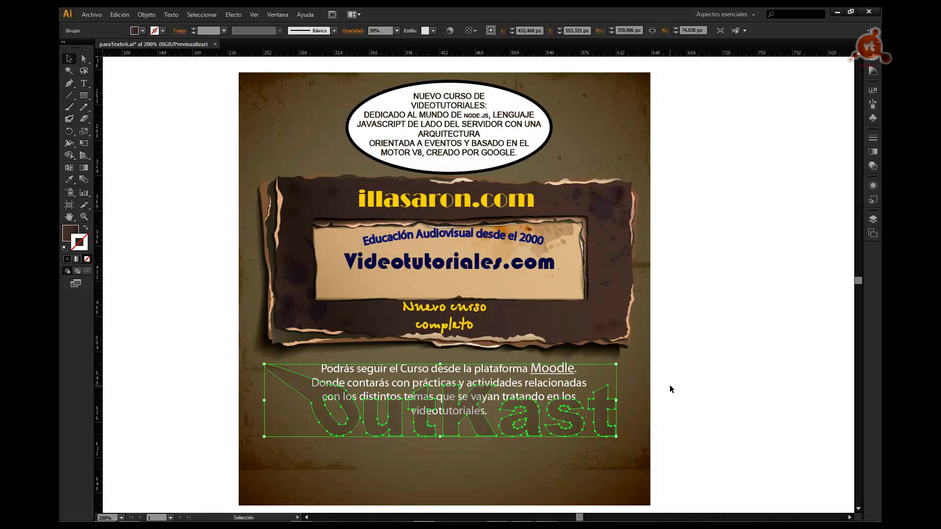
pyautogui.press('Up')
pyautogui.press('Up')
pyautogui.press('Up')
pyautogui.press('Up')
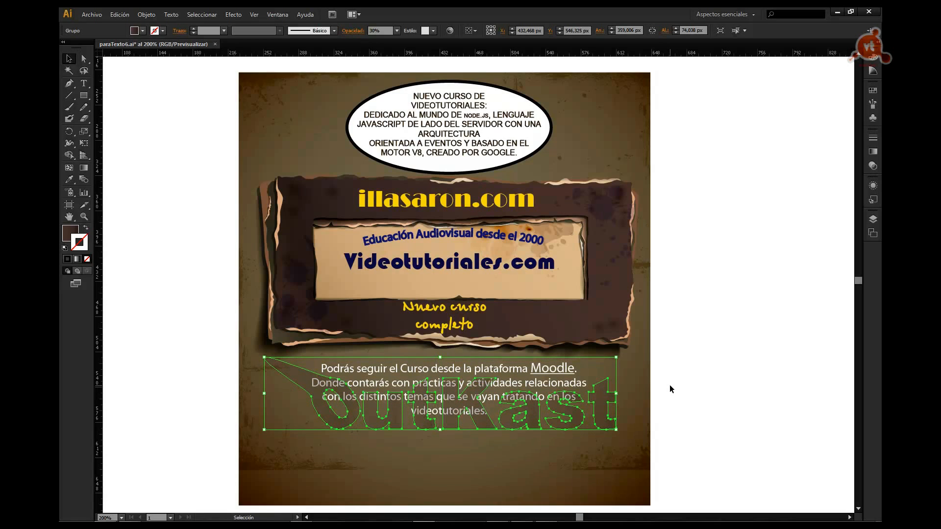
pyautogui.press('Up')
pyautogui.press('Up')
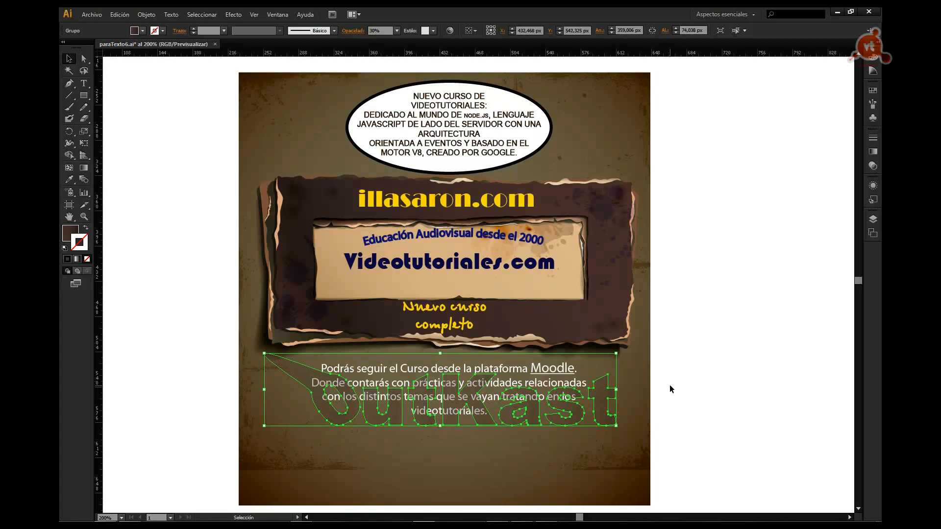
pyautogui.press('Down')
pyautogui.press('Down')
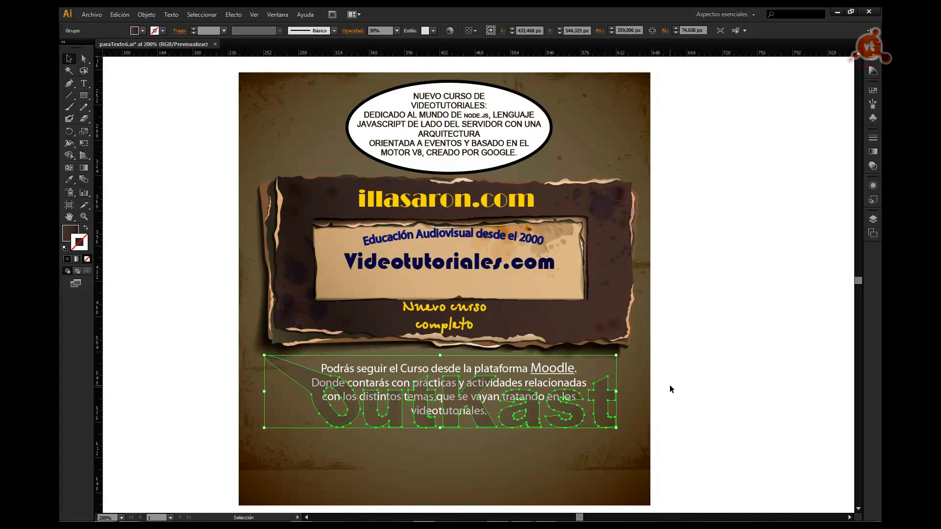
pyautogui.click(671, 389)
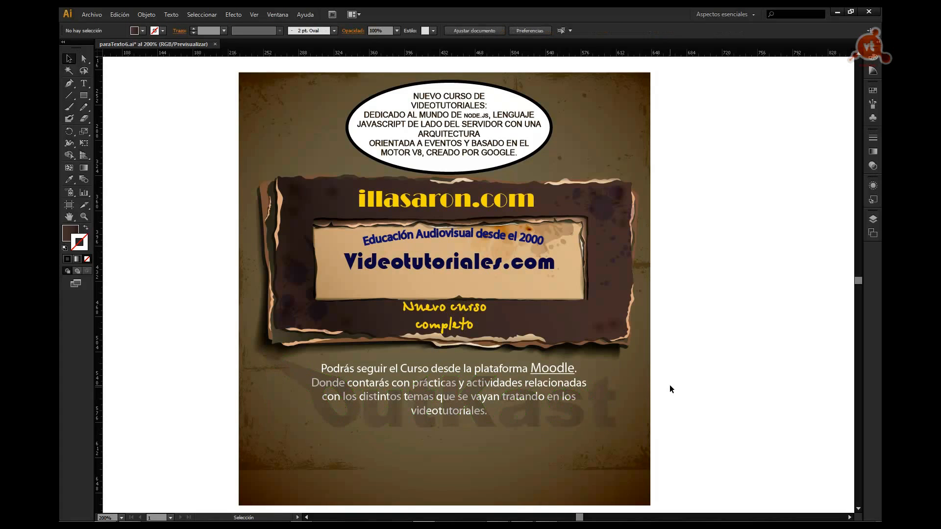